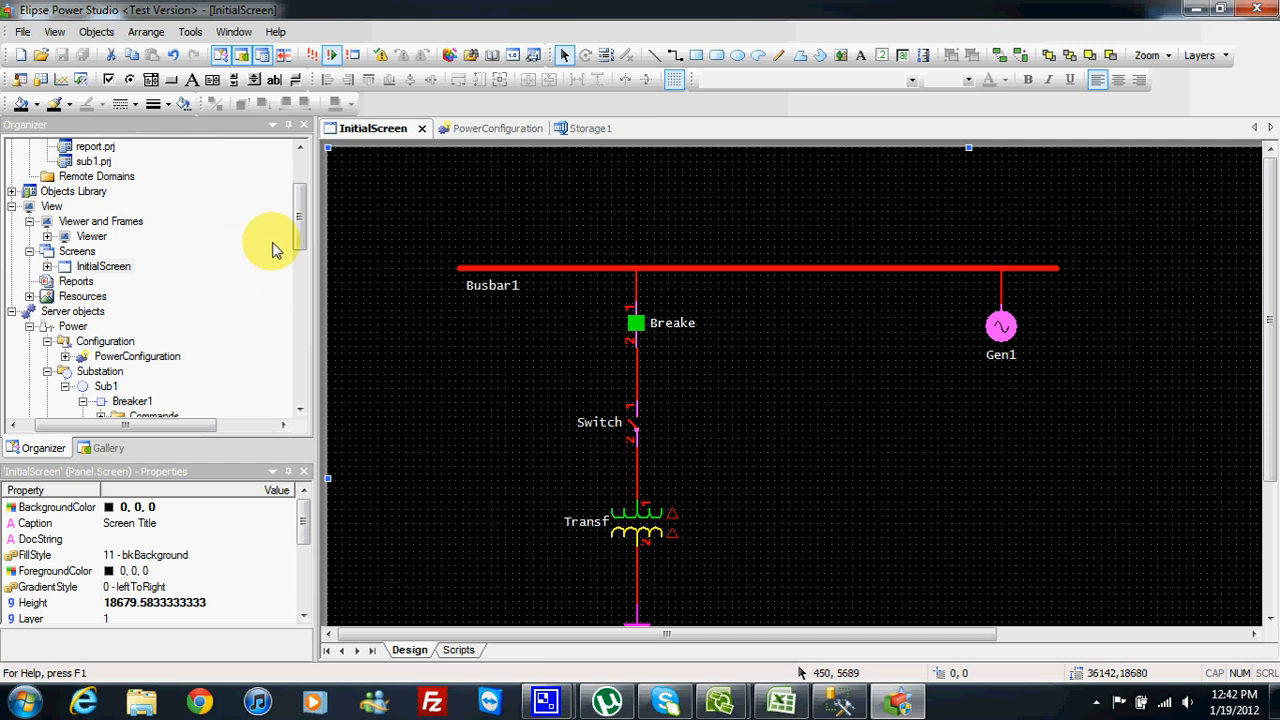
- Browse the project tree through the substation measurements and open the Storage1 historian to review its recorded fields
mouse_move(297, 229)
left_mouse_down()
mouse_move(303, 207)
mouse_move(302, 224)
left_mouse_up()
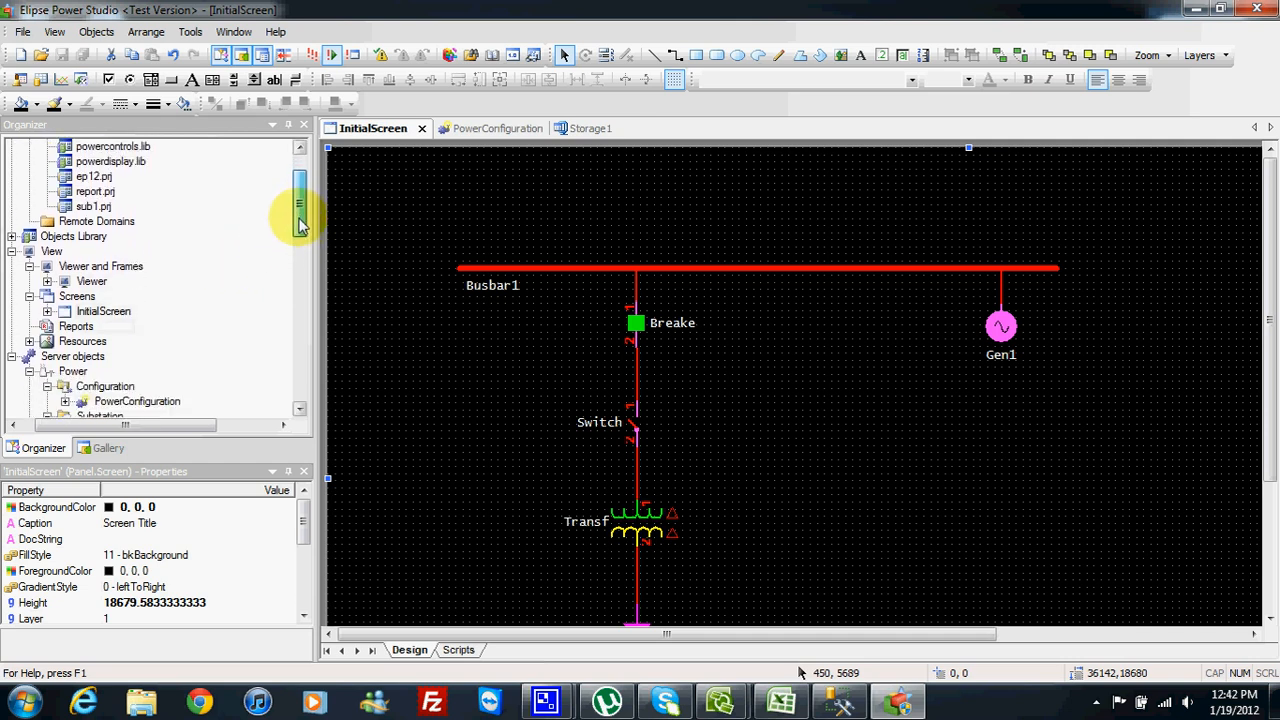
mouse_move(300, 222)
left_mouse_down()
mouse_move(300, 200)
mouse_move(301, 226)
left_mouse_up()
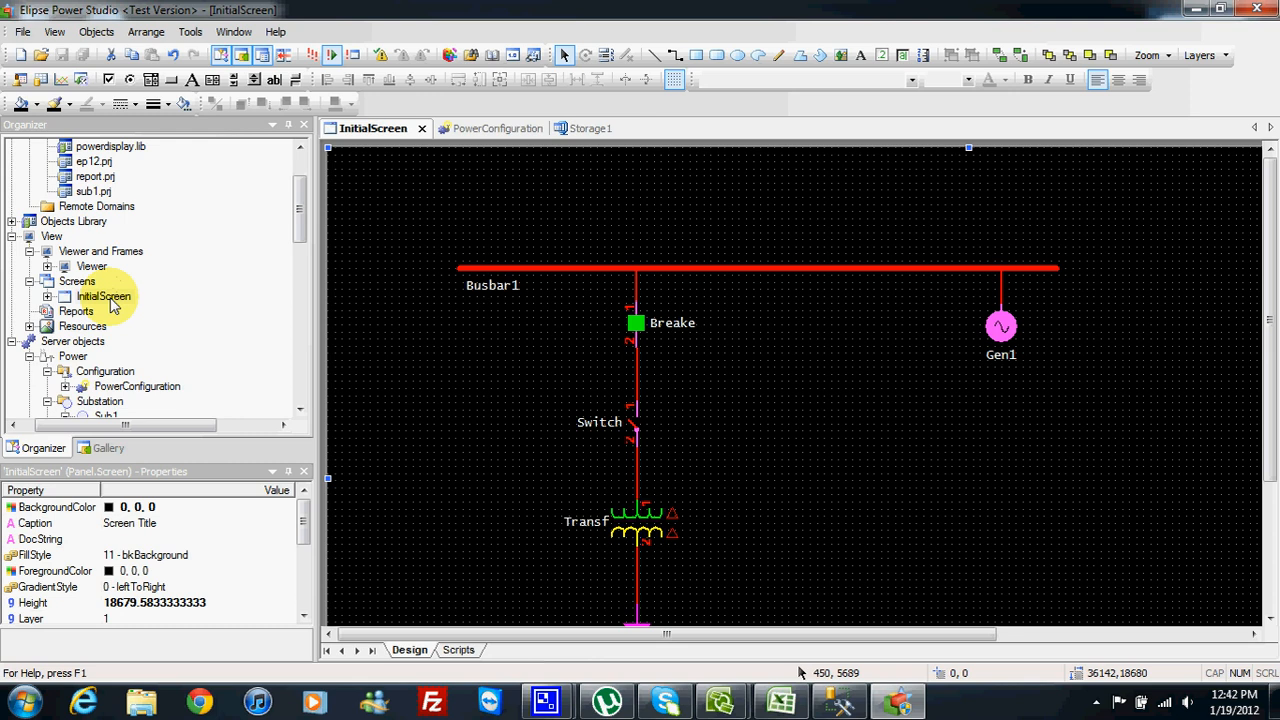
left_click_drag(300, 210, 300, 228)
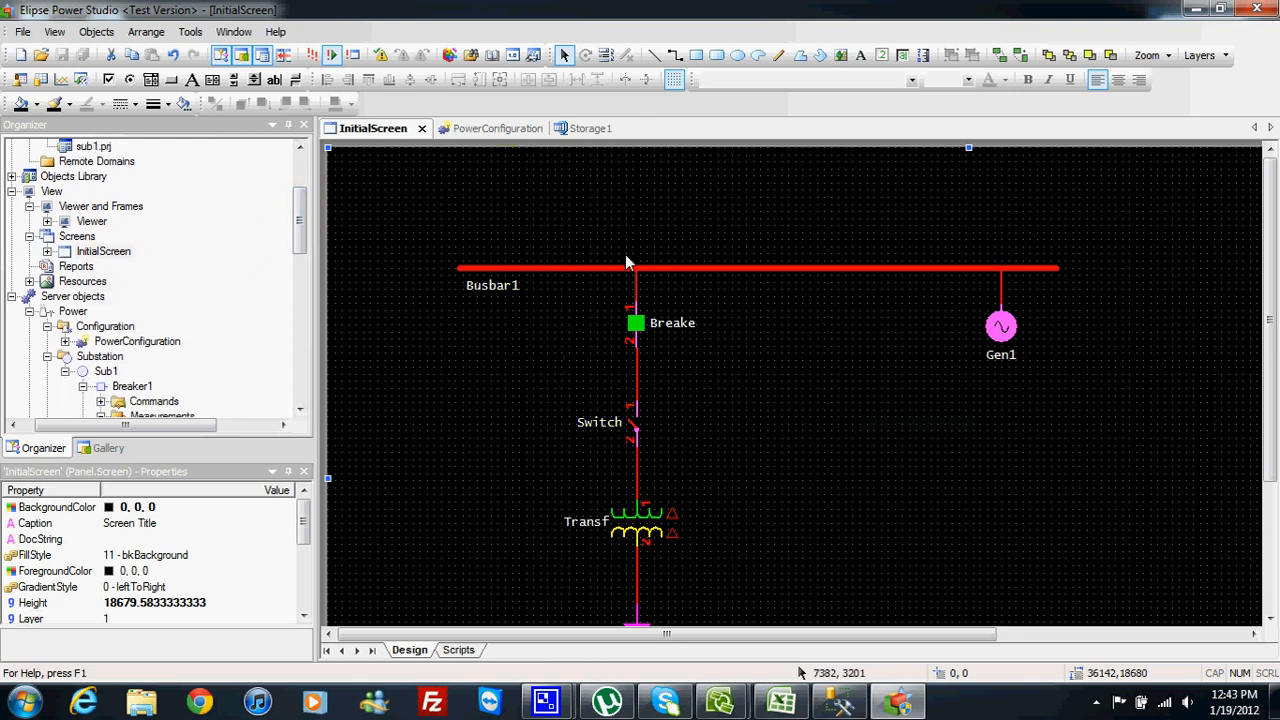
left_click_drag(298, 250, 299, 292)
left_click(175, 311)
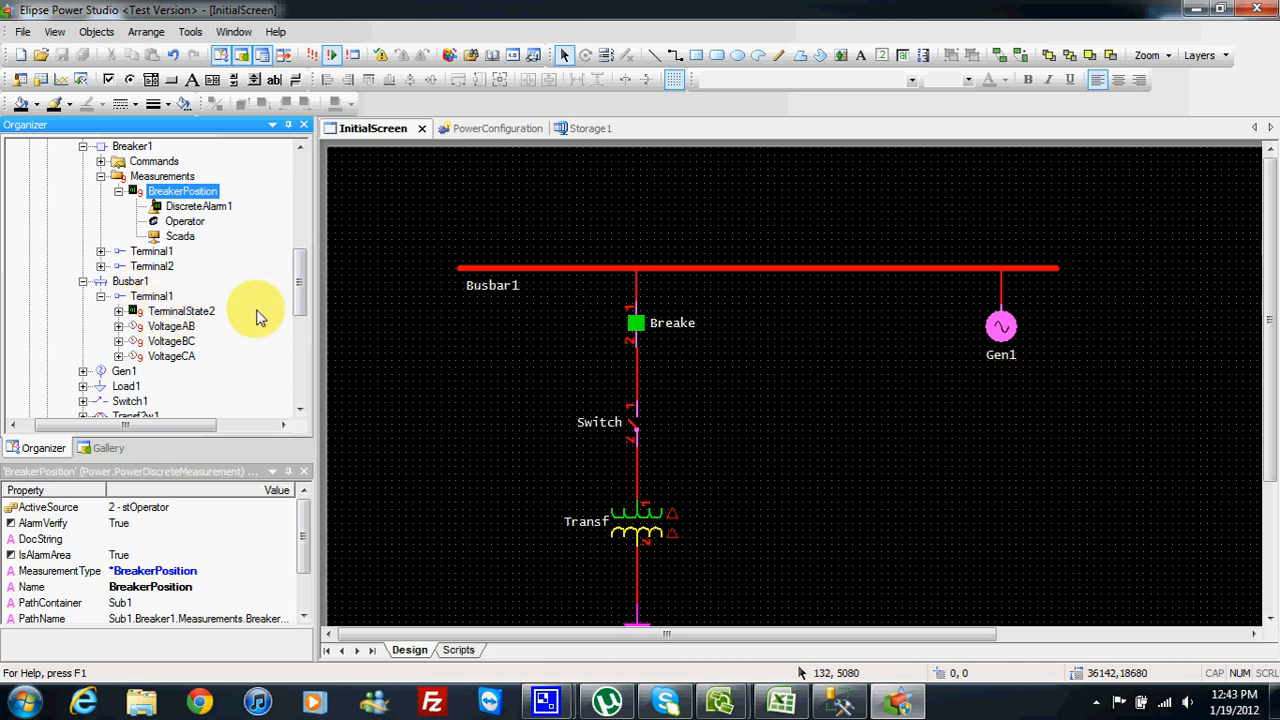
left_click_drag(297, 294, 292, 358)
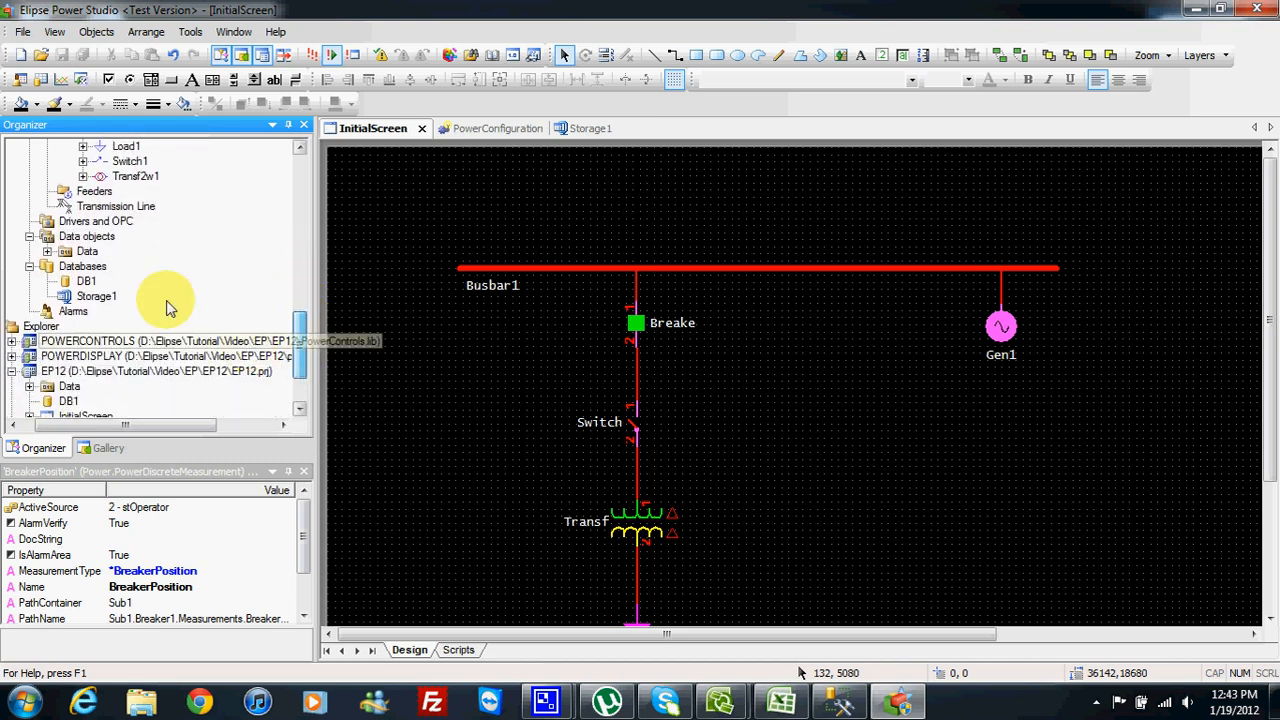
left_click(85, 281)
double_click(86, 297)
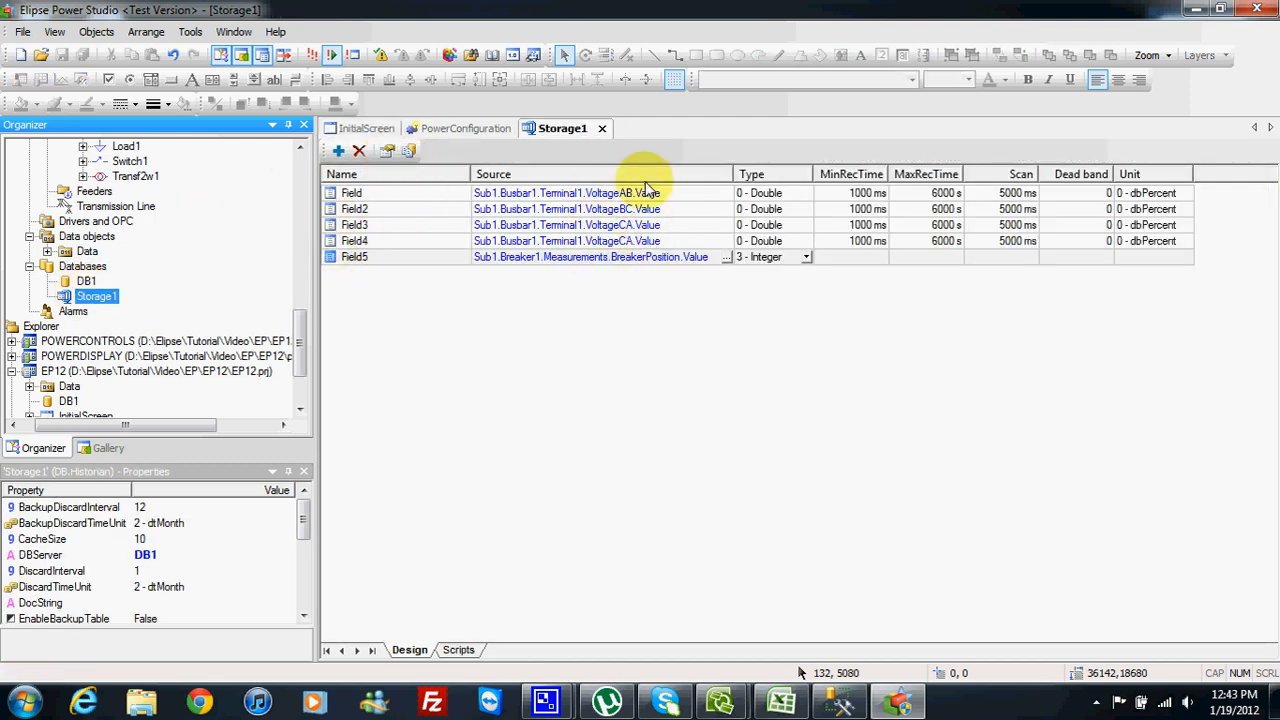
- Insert a new report into the Report.prj project file
left_click_drag(300, 345, 305, 245)
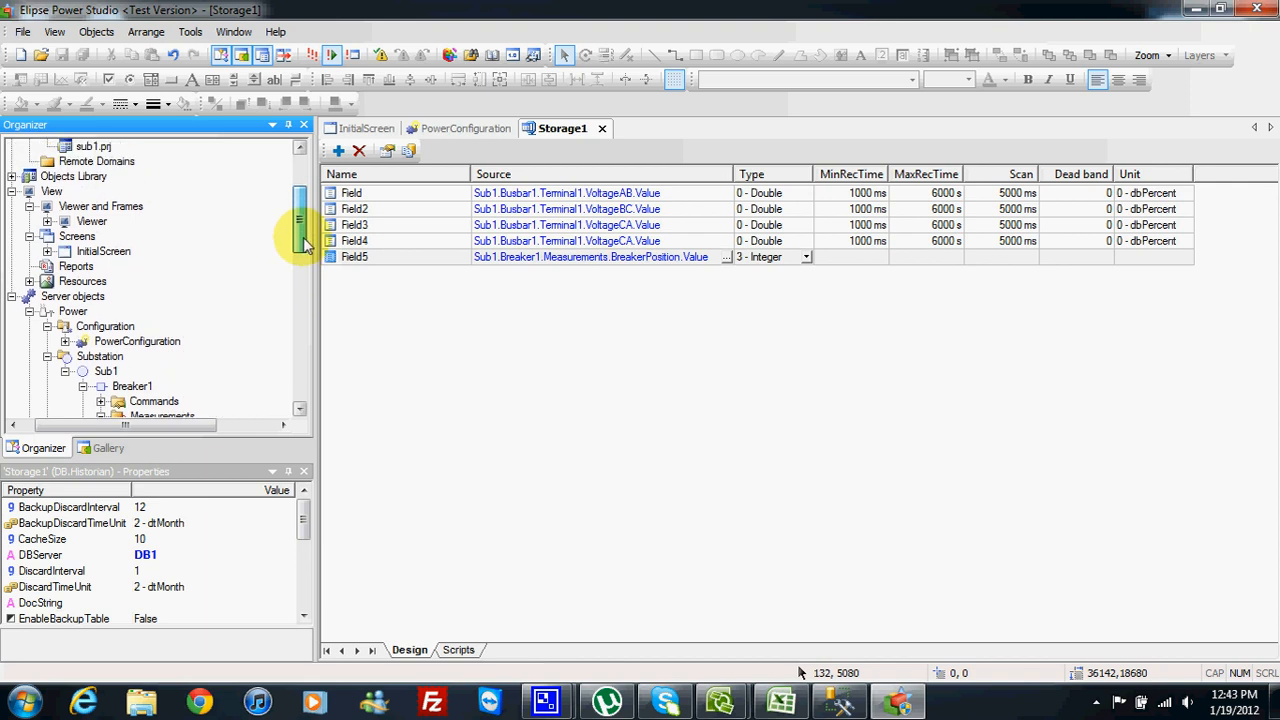
left_click(78, 267)
right_click(84, 268)
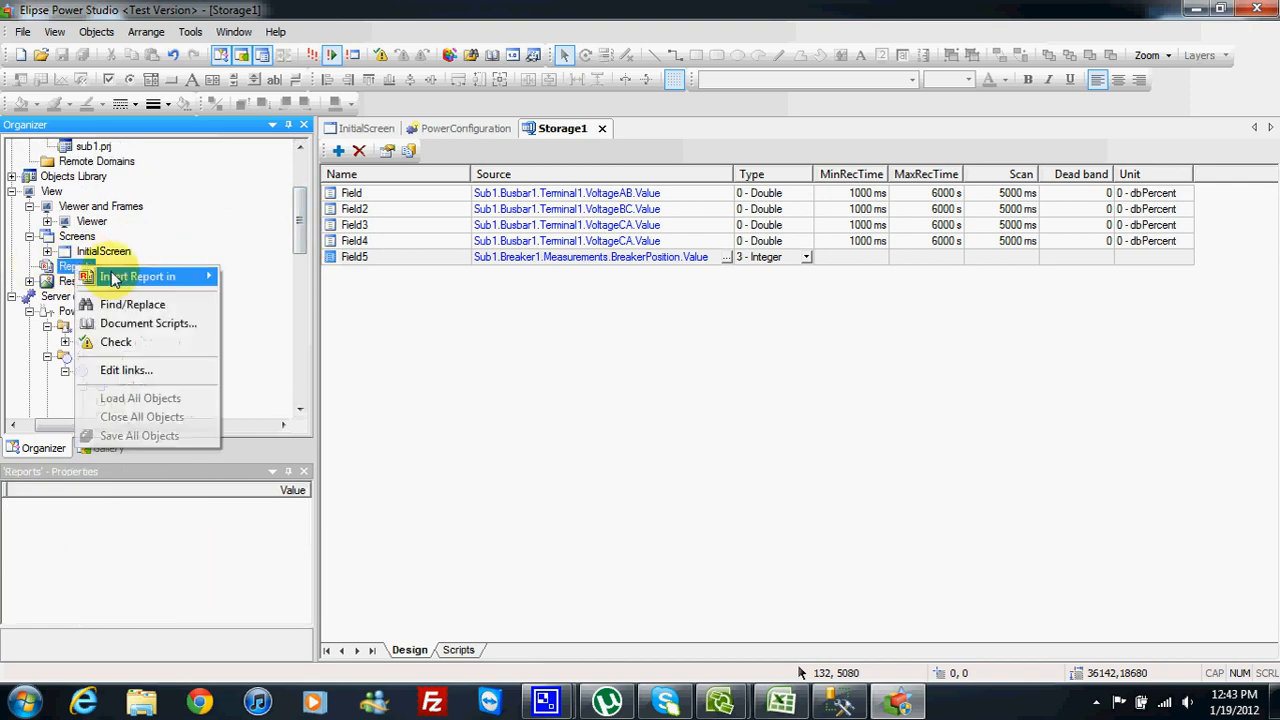
mouse_move(200, 276)
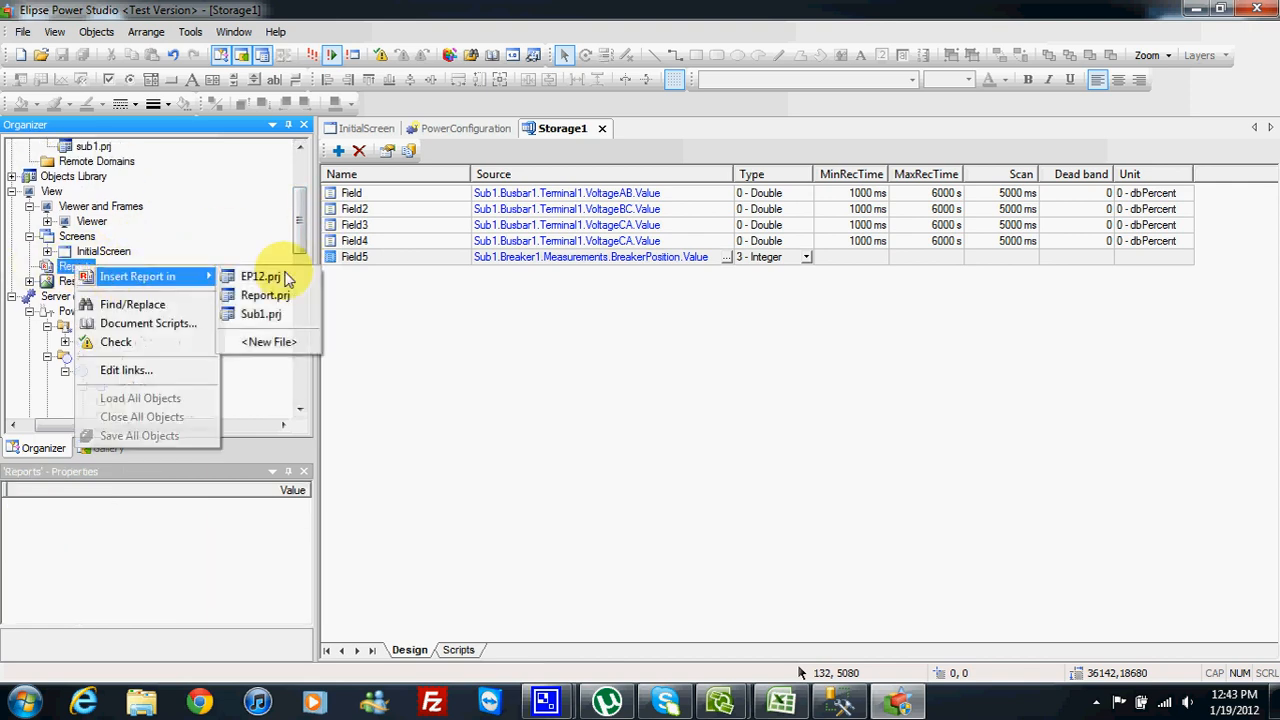
left_click(264, 296)
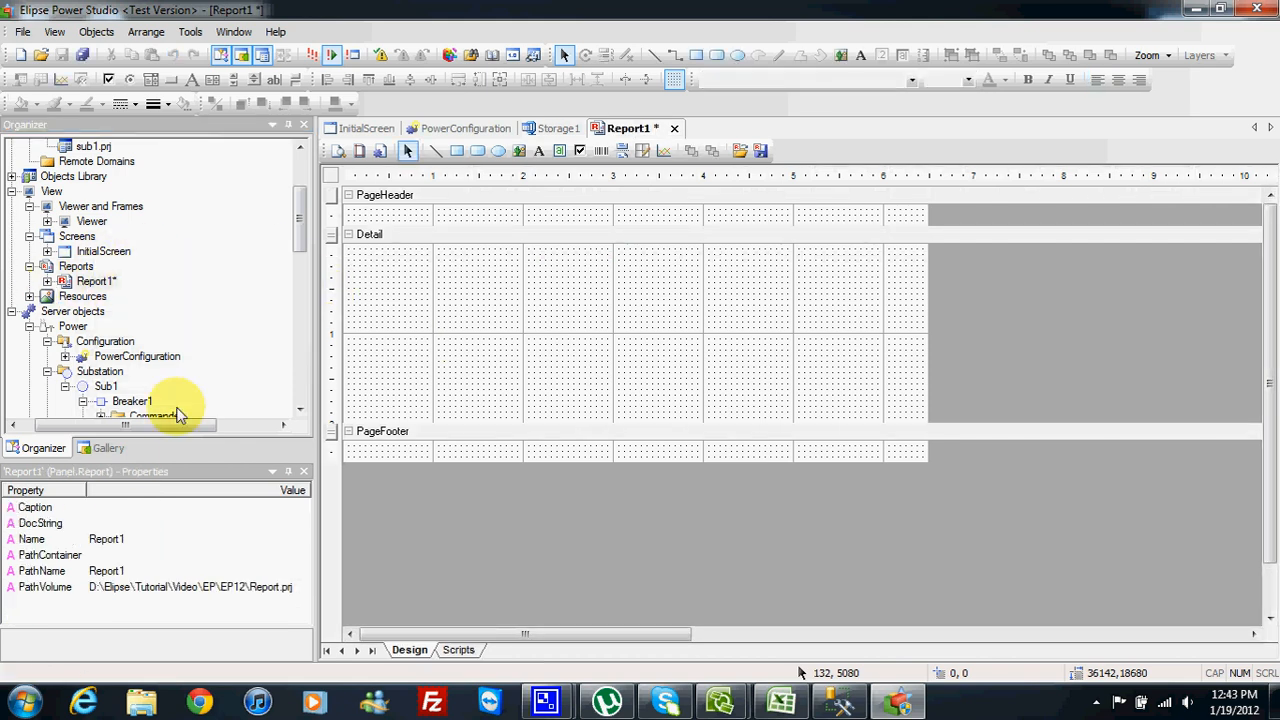
- Open the configuration of the new report's Query1, assigning Storage1 as its database server
left_click(47, 281)
left_click(112, 298)
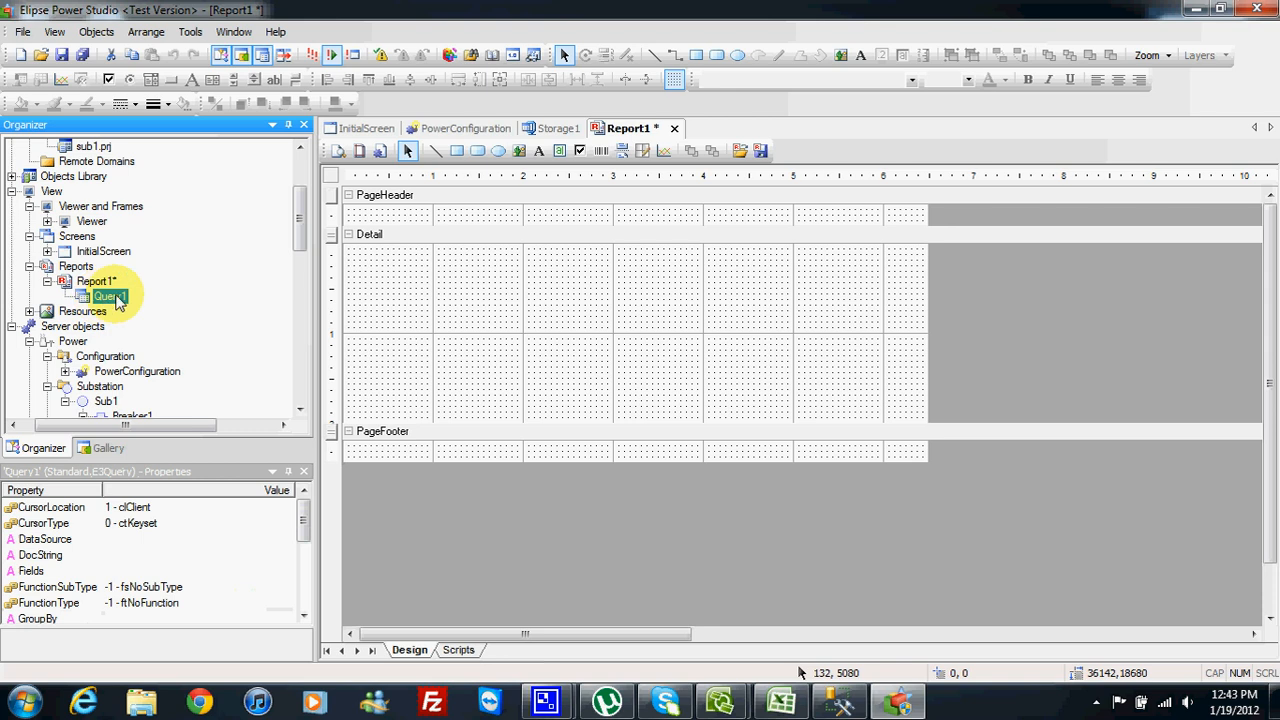
right_click(113, 300)
left_click(171, 306)
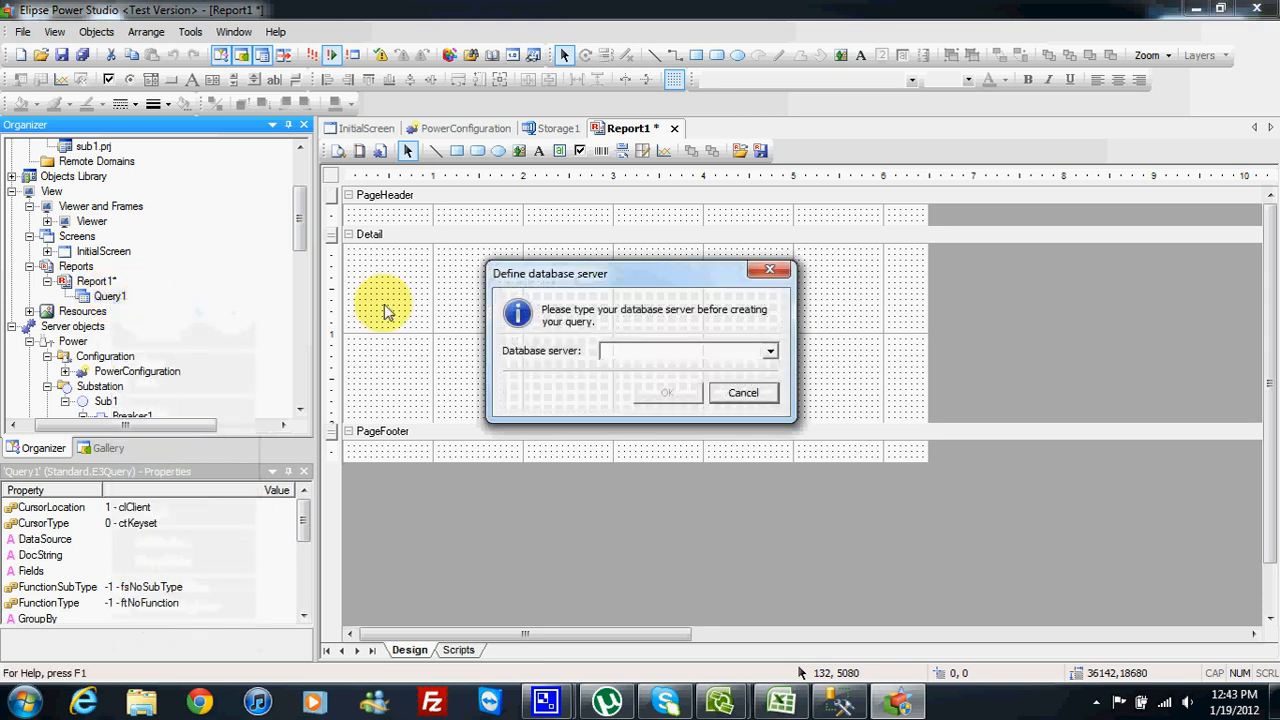
left_click_drag(727, 288, 661, 240)
left_click(704, 302)
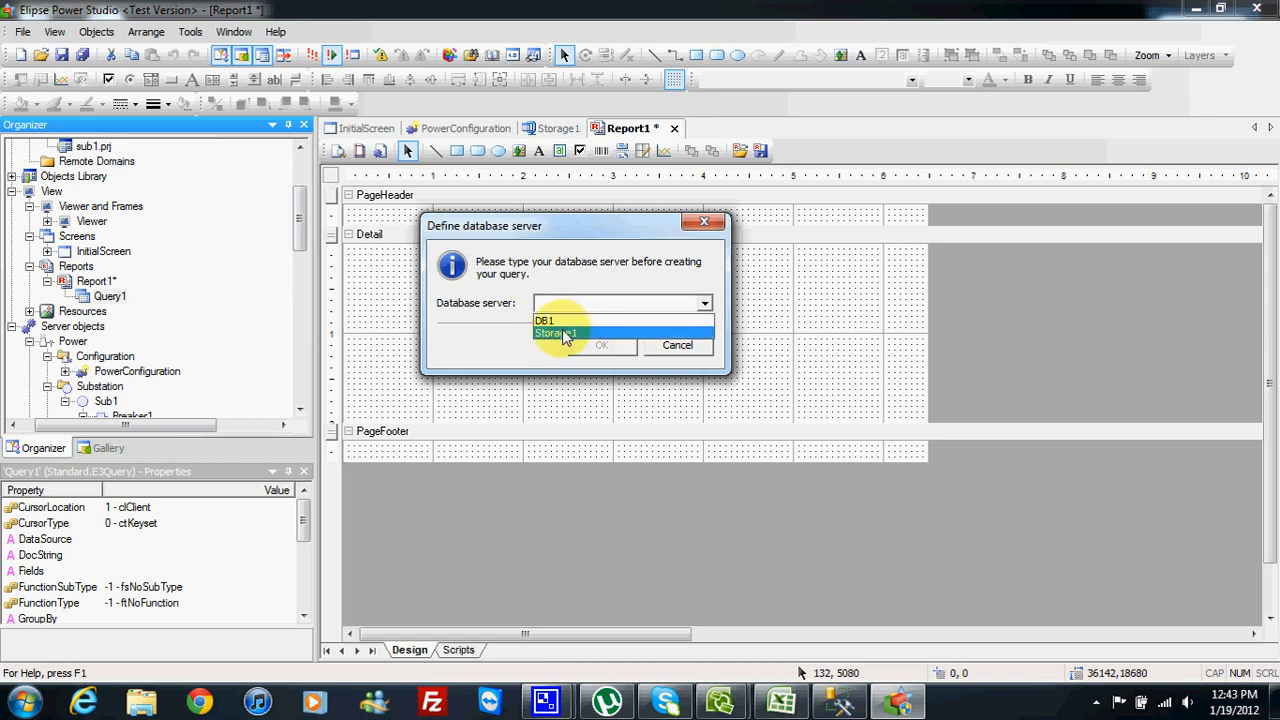
left_click(563, 335)
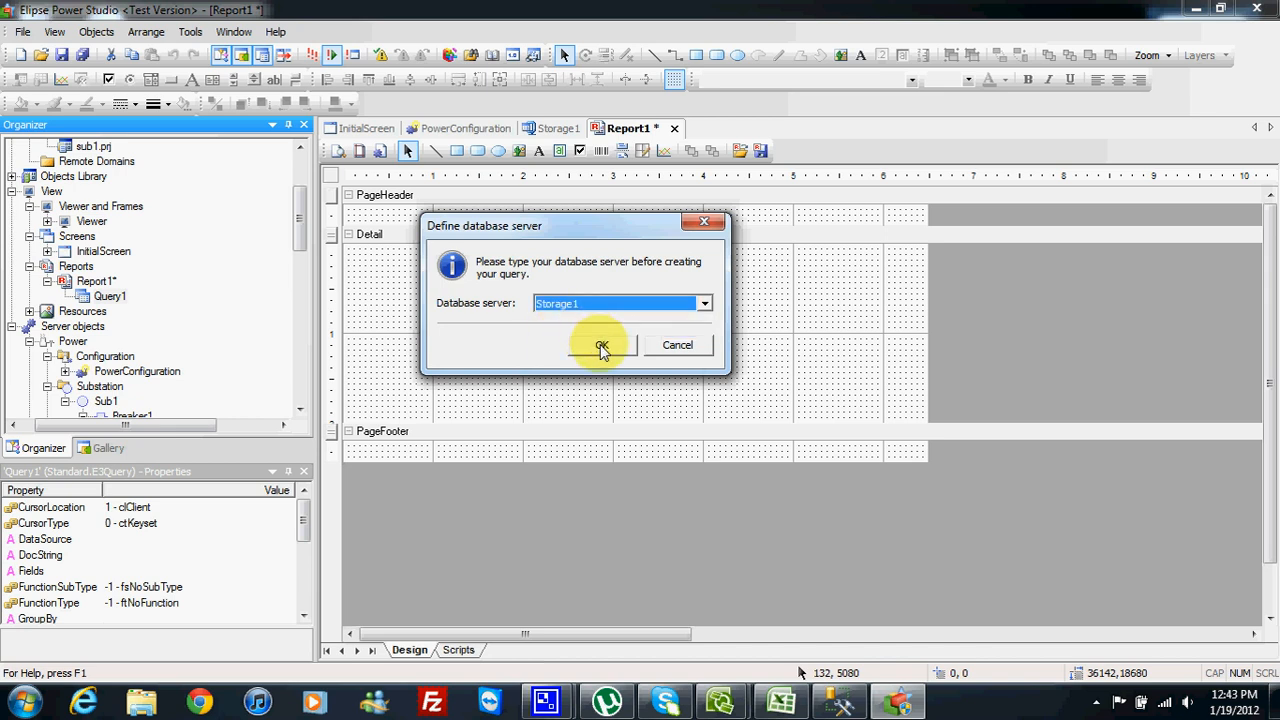
left_click(600, 344)
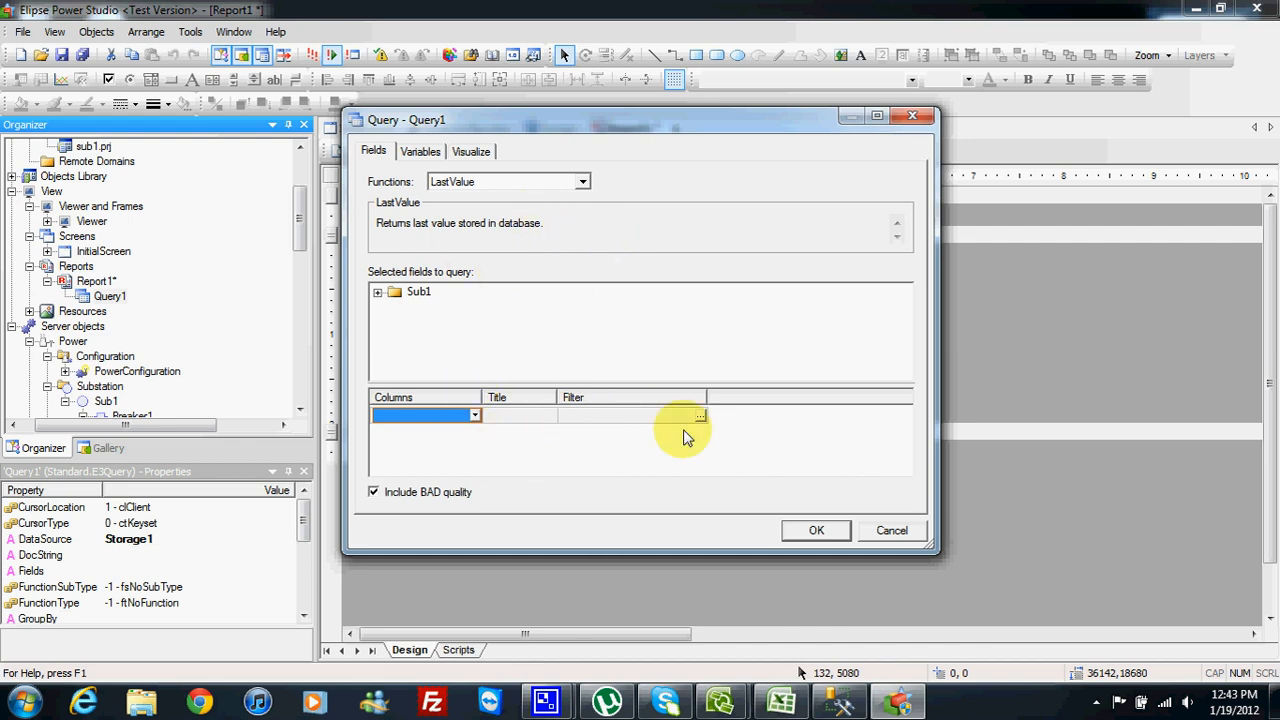
- Switch to SQL Server Management Studio and review the top 1000 rows of the E3 database's dbo.Signals_Fields table
left_click(838, 700)
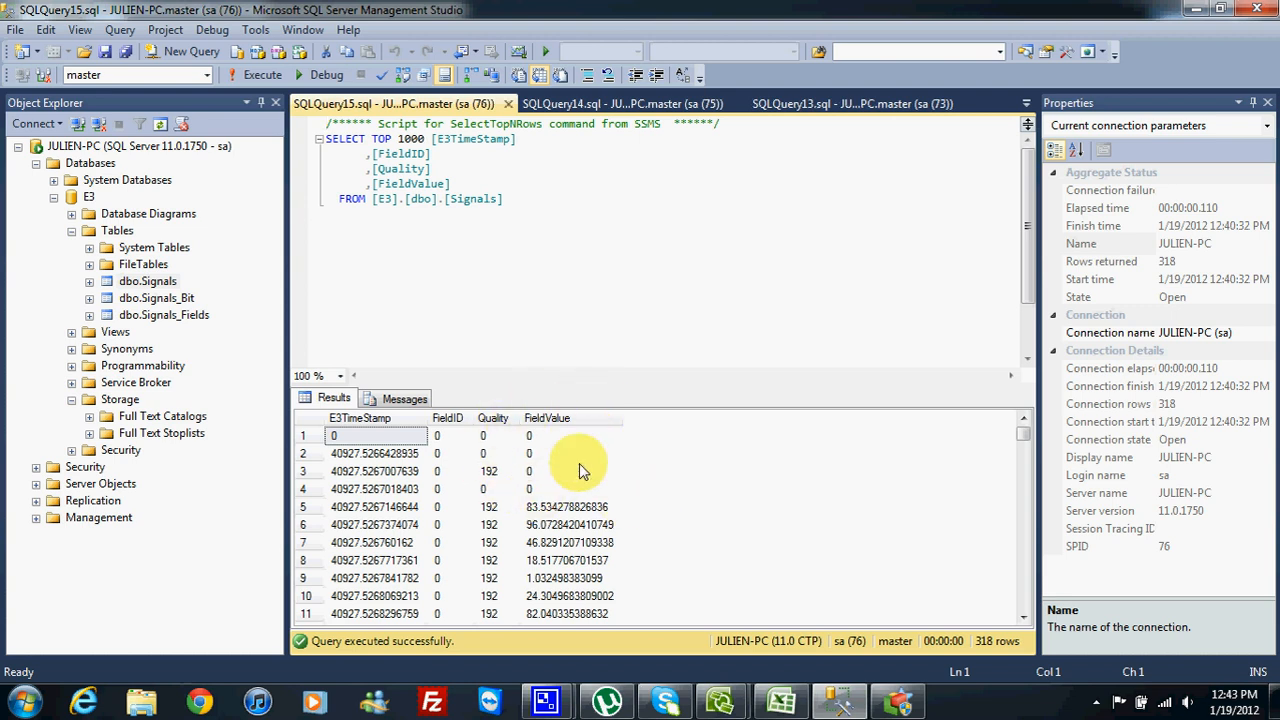
left_click(160, 316)
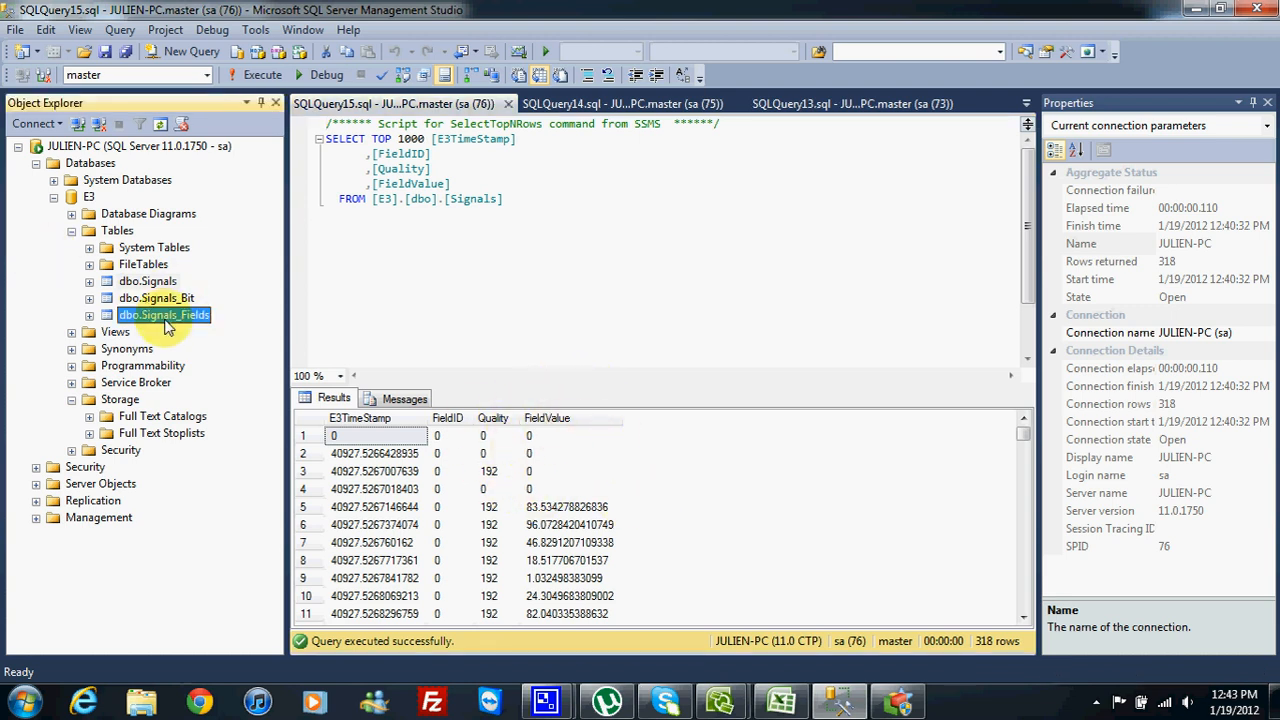
right_click(163, 318)
left_click(249, 369)
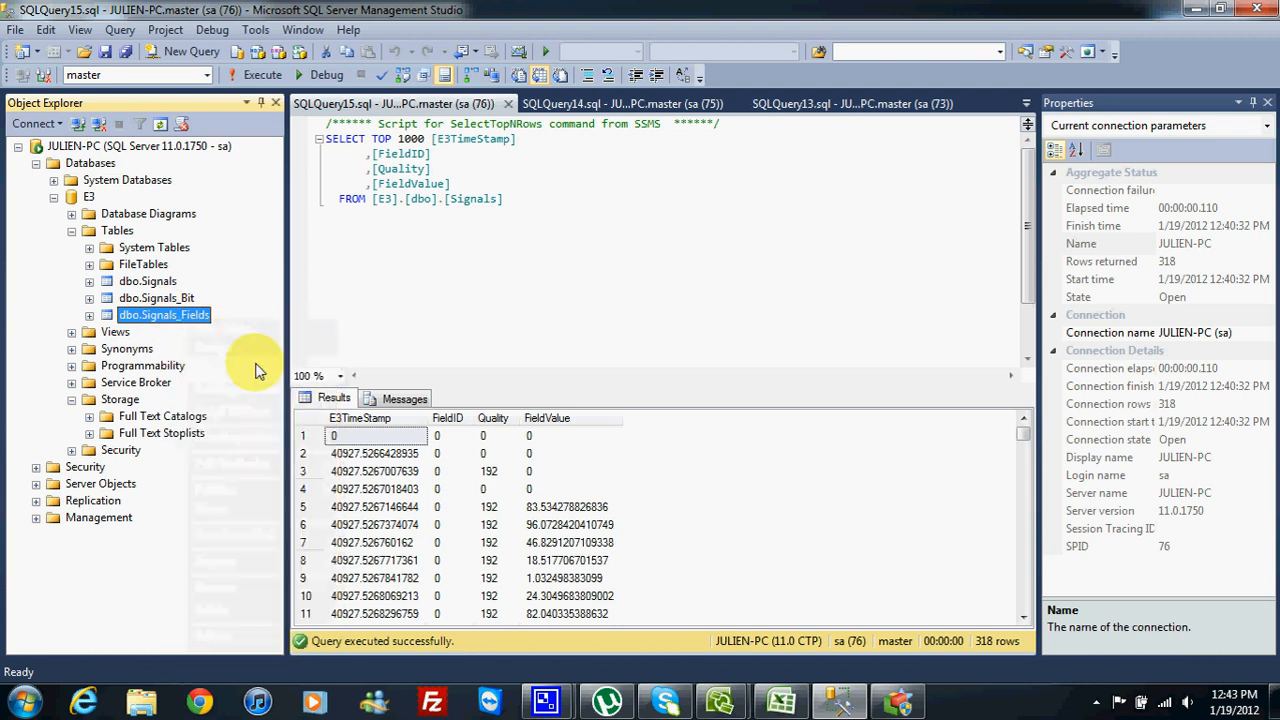
mouse_move(545, 617)
left_mouse_down()
mouse_move(837, 623)
mouse_move(560, 623)
left_mouse_up()
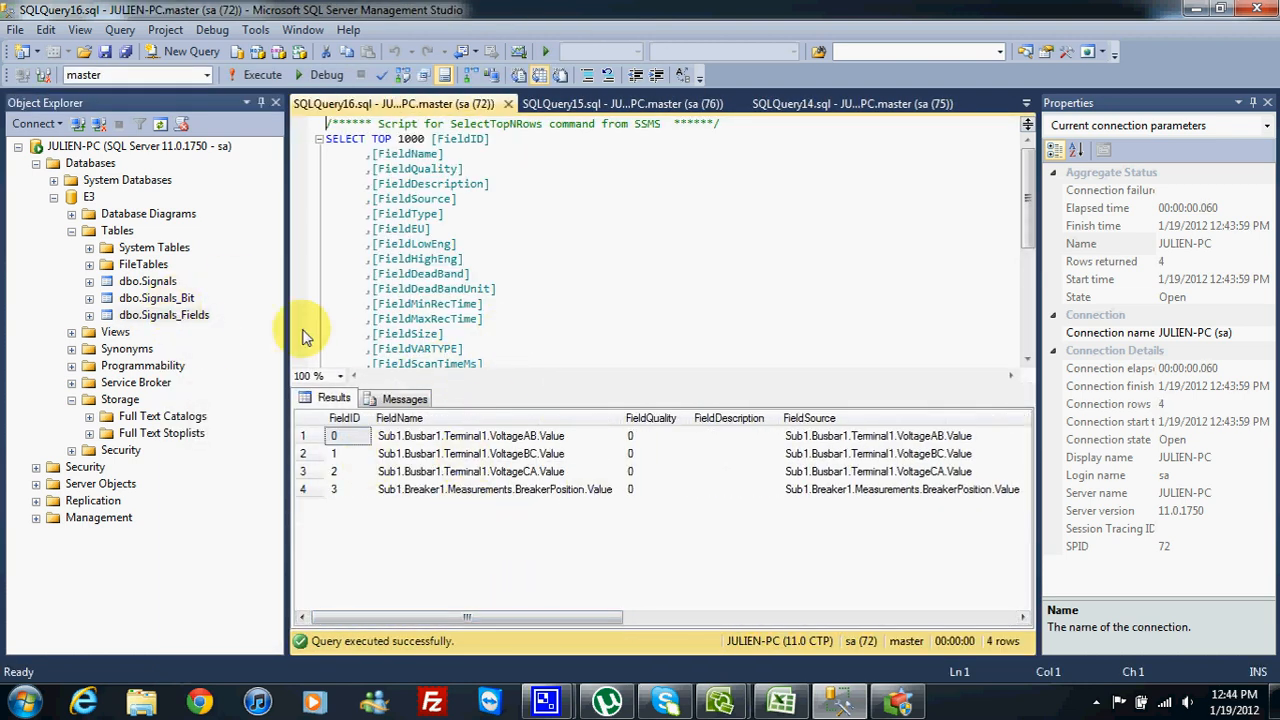
left_click(1196, 9)
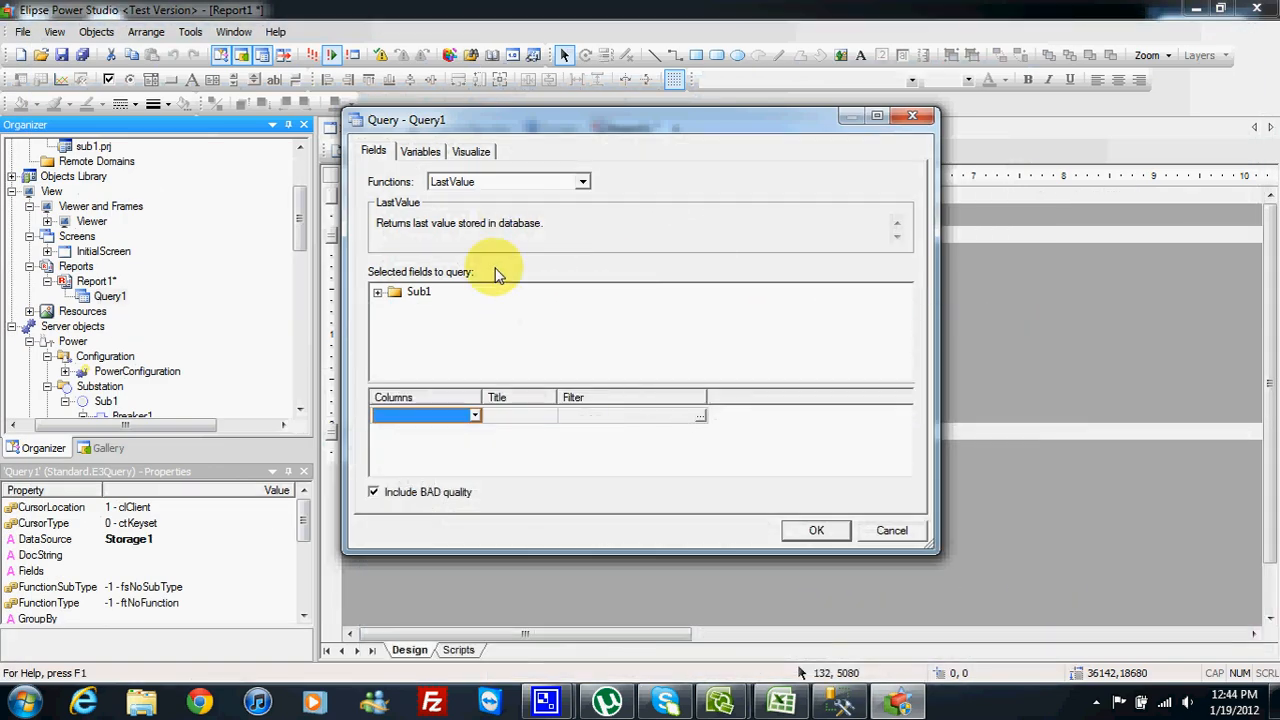
- Set the query function to CalculatedData with the Average calculation type
left_click_drag(540, 120, 576, 92)
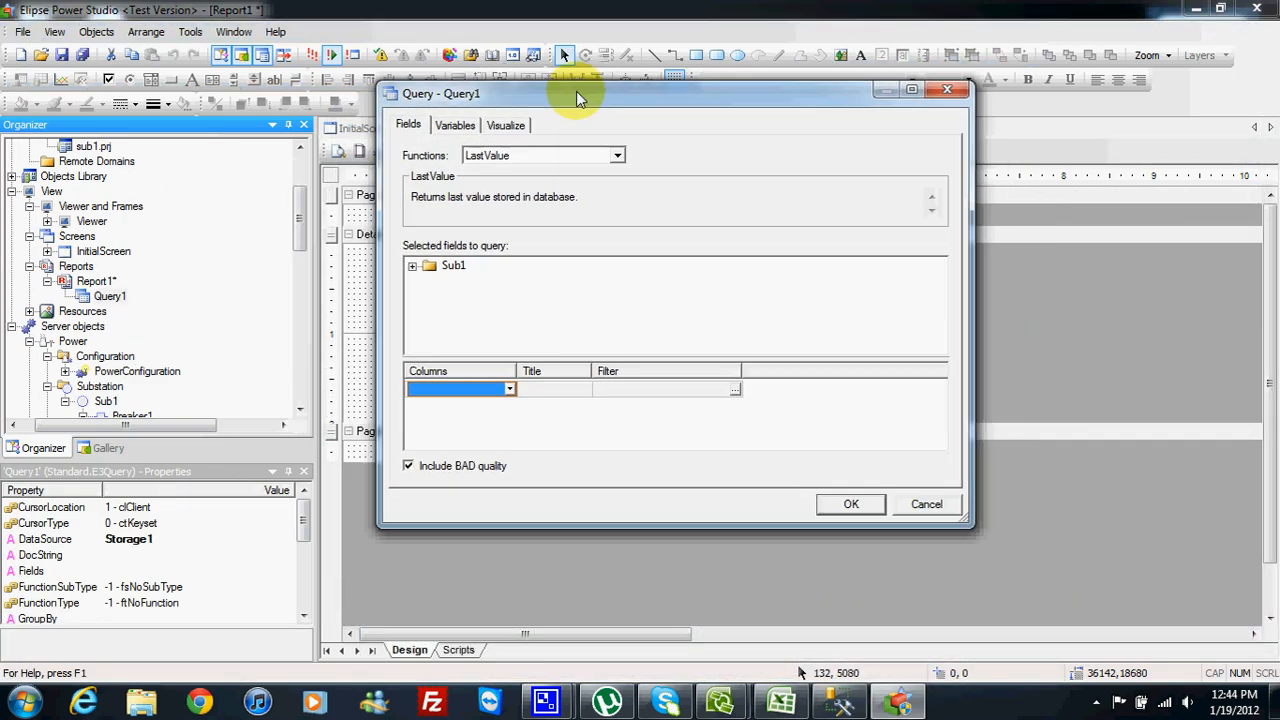
left_click(413, 266)
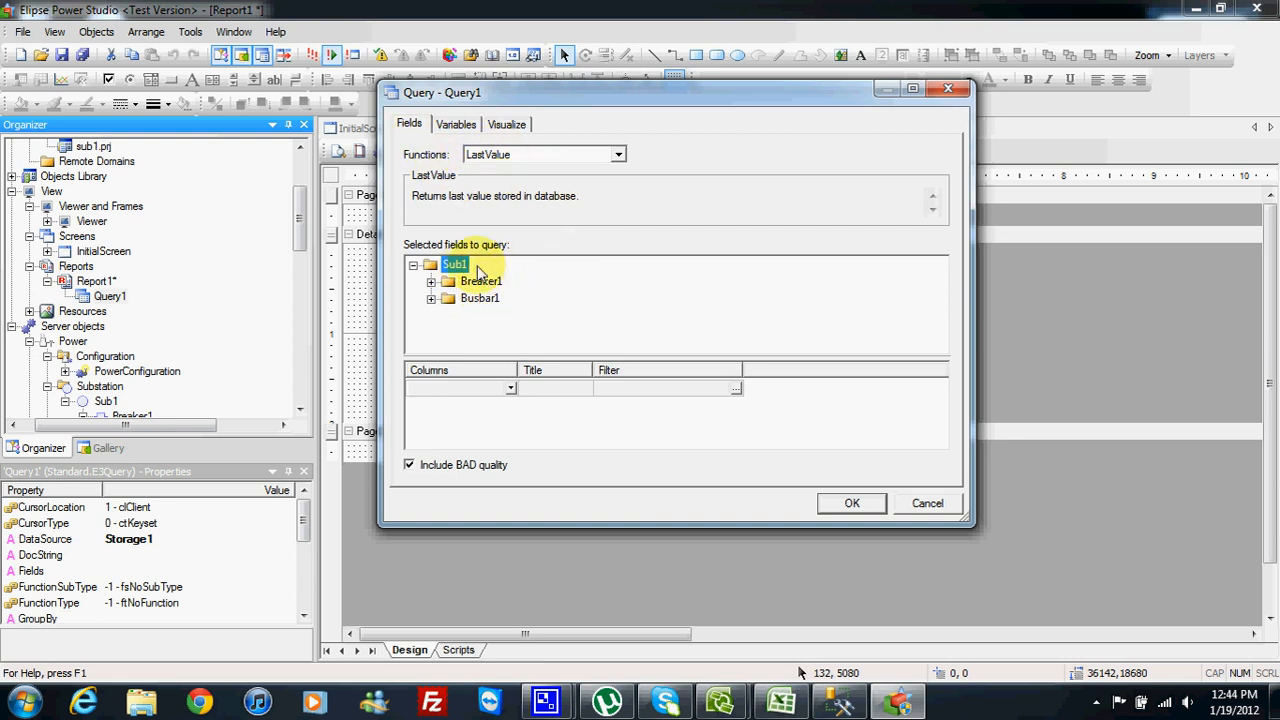
left_click(624, 160)
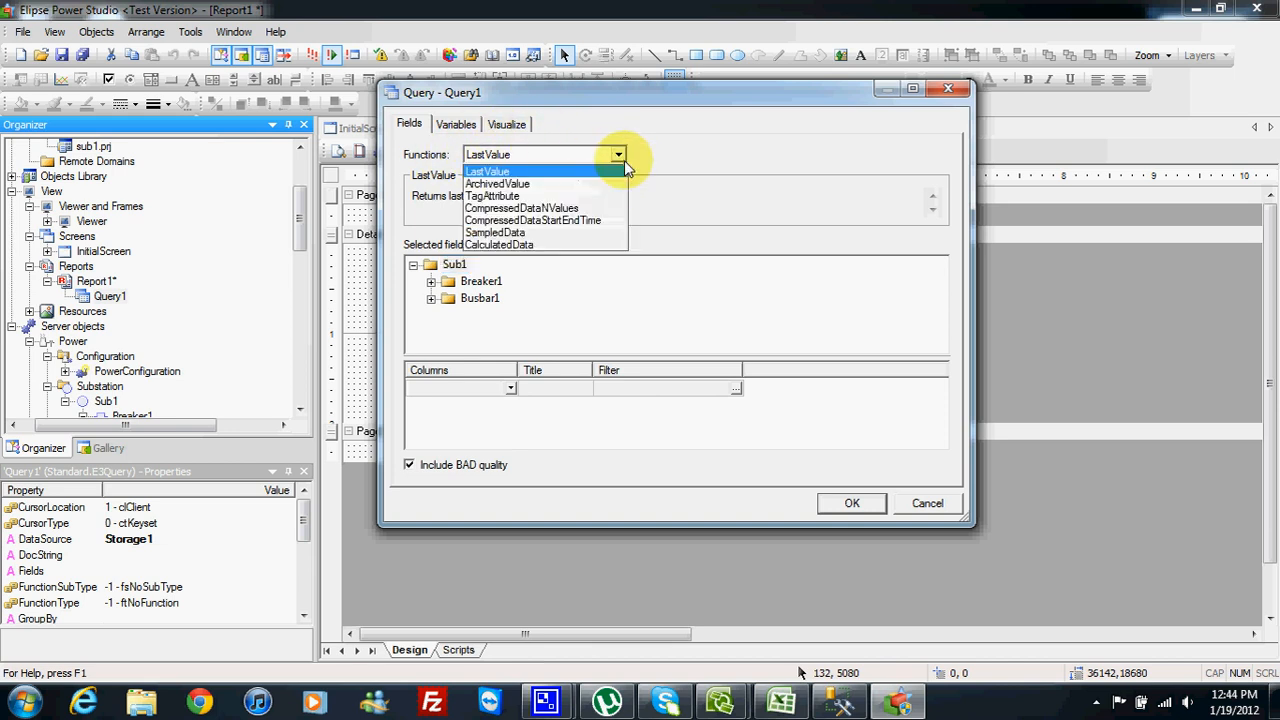
left_click(517, 246)
left_click(779, 155)
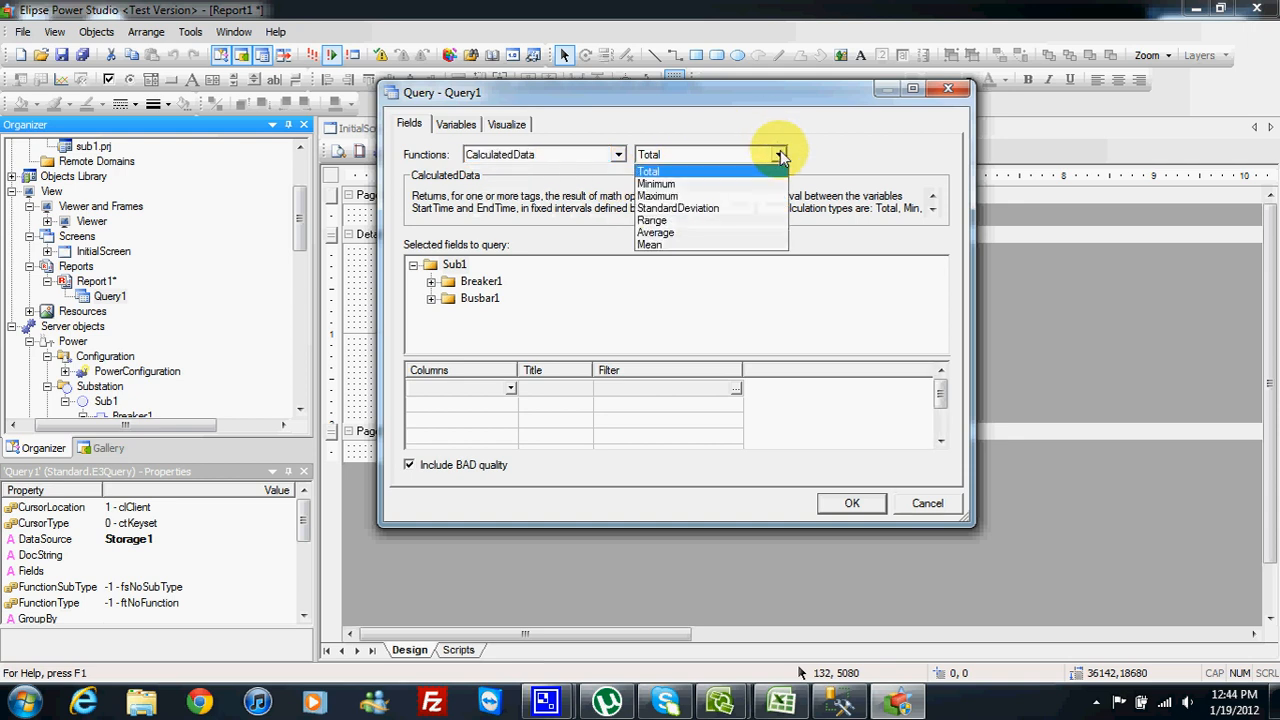
left_click(672, 232)
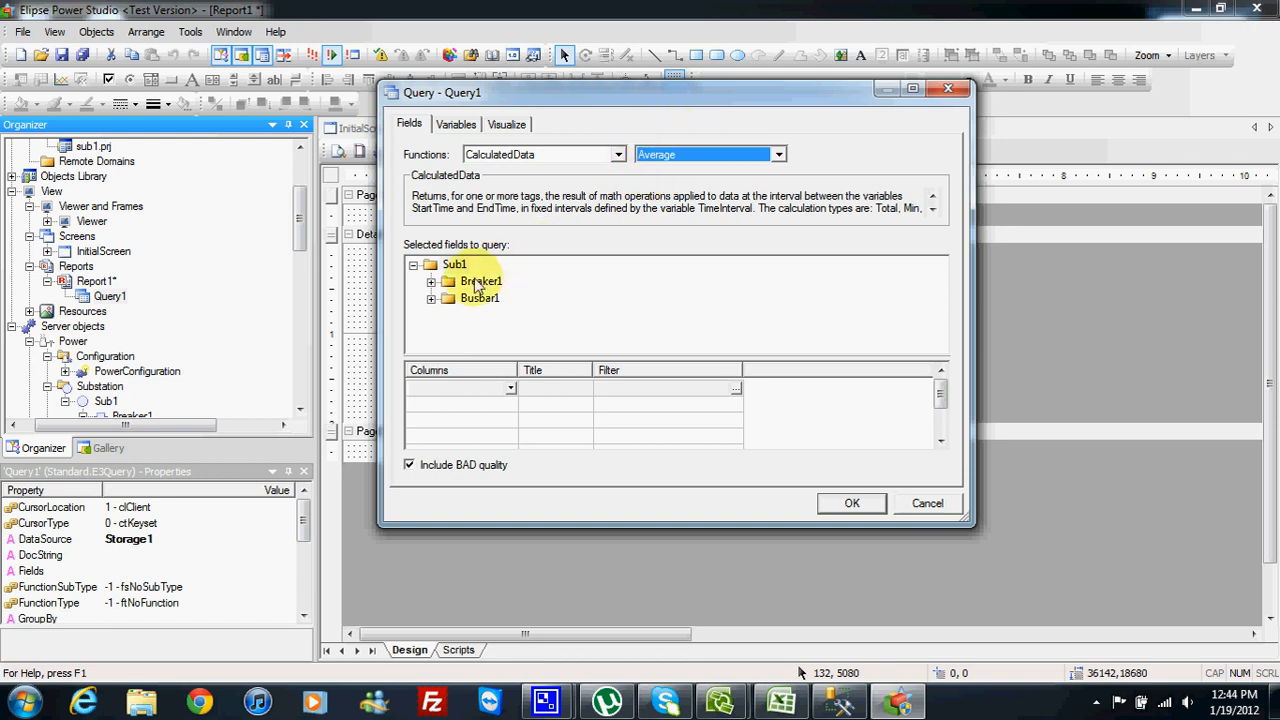
- Add the Value fields of VoltageAB, VoltageBC and VoltageCA under Busbar1's Terminal1 to the query
left_click(431, 281)
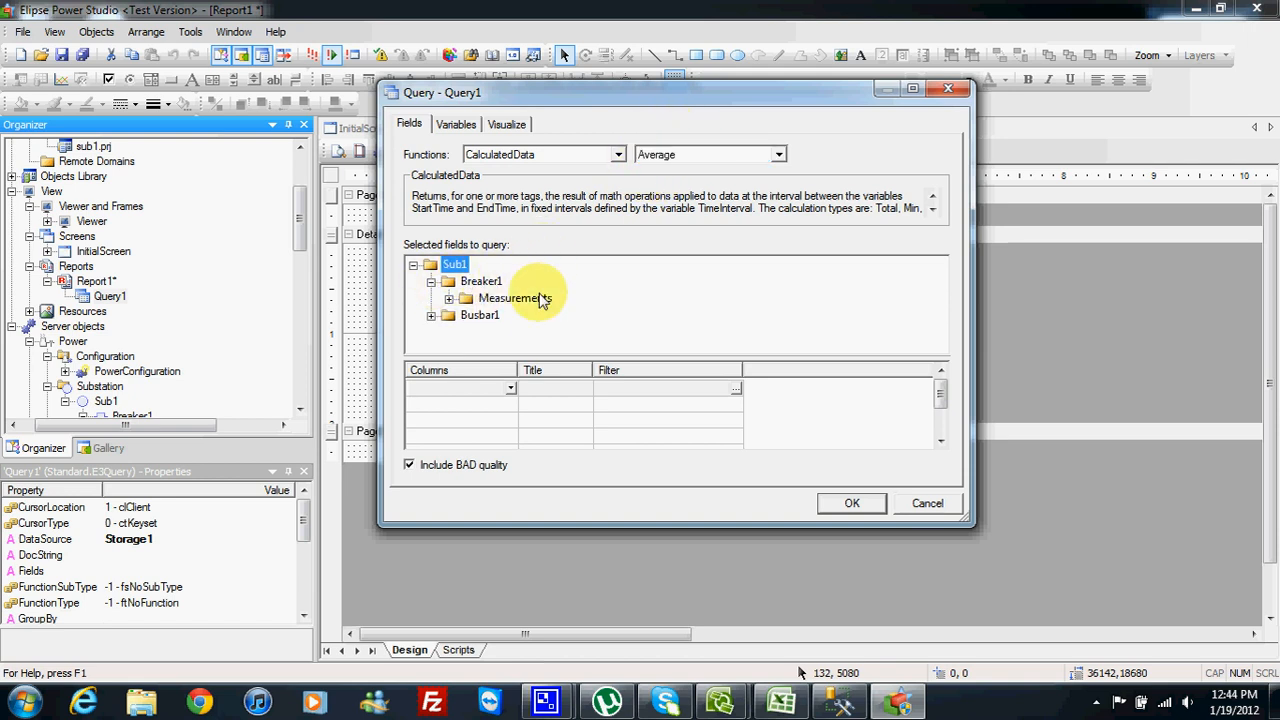
left_click(448, 298)
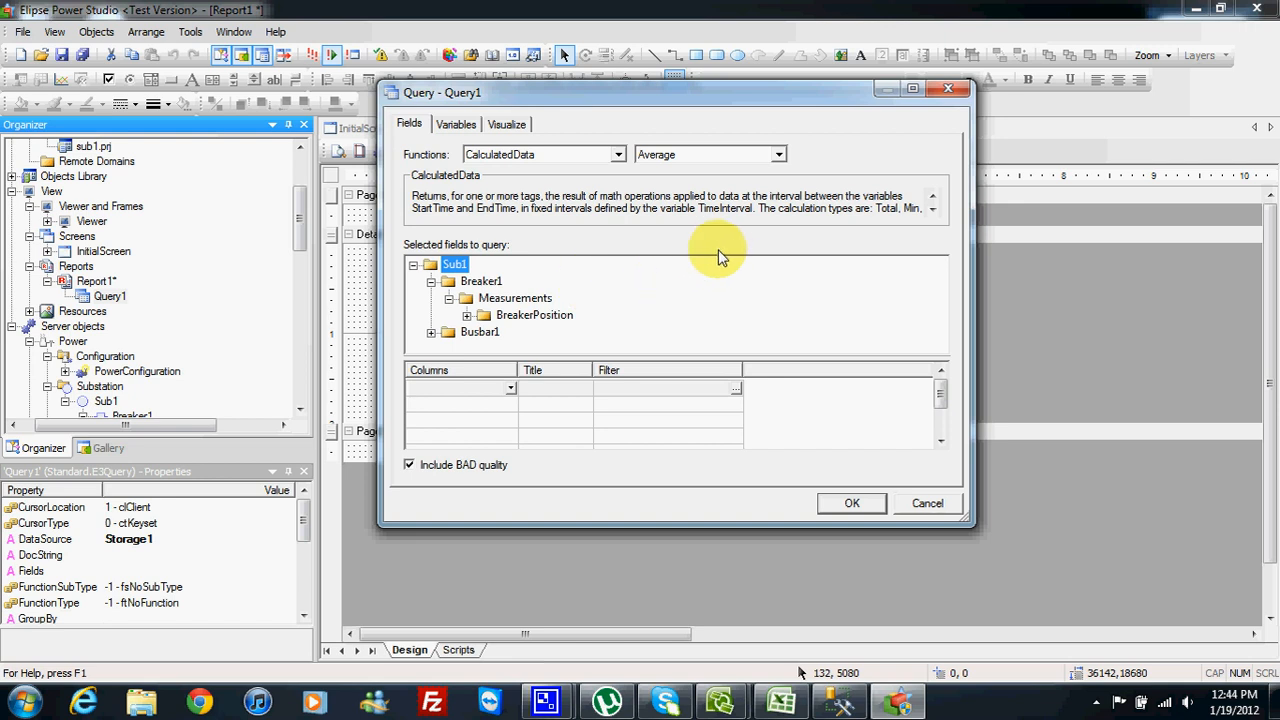
left_click(466, 315)
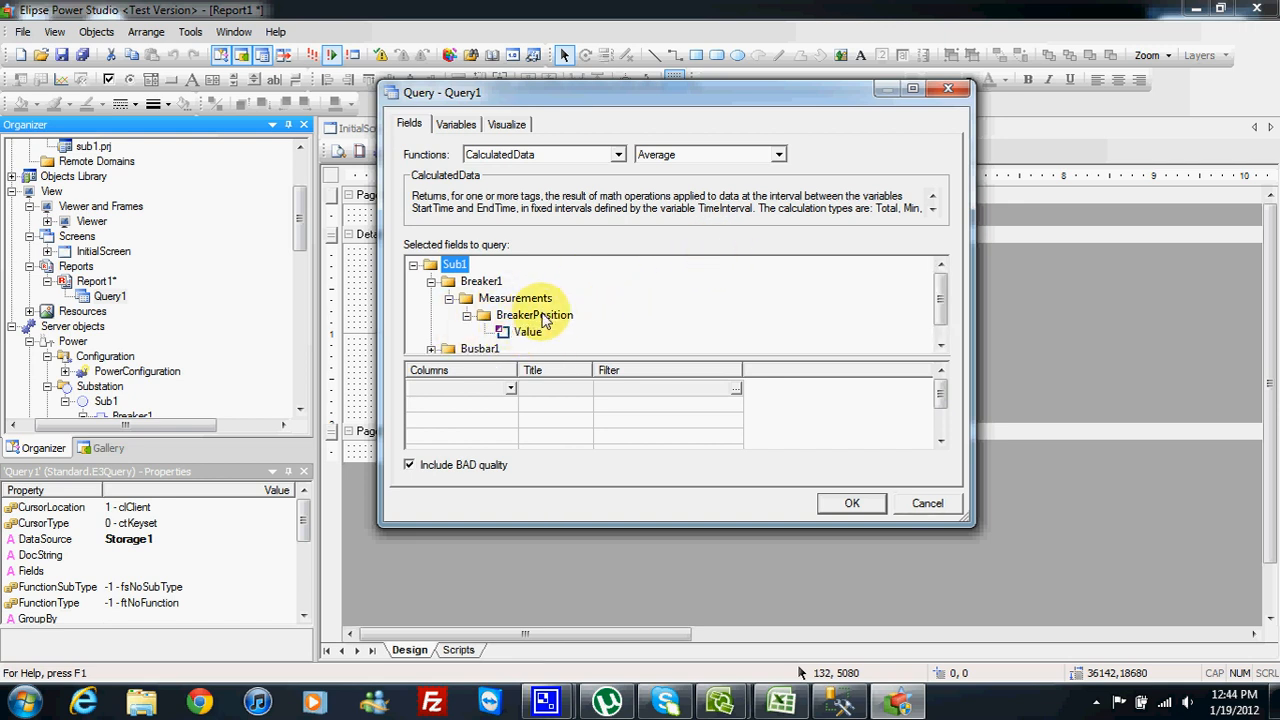
left_click(466, 315)
left_click(449, 298)
left_click(431, 315)
left_click(449, 332)
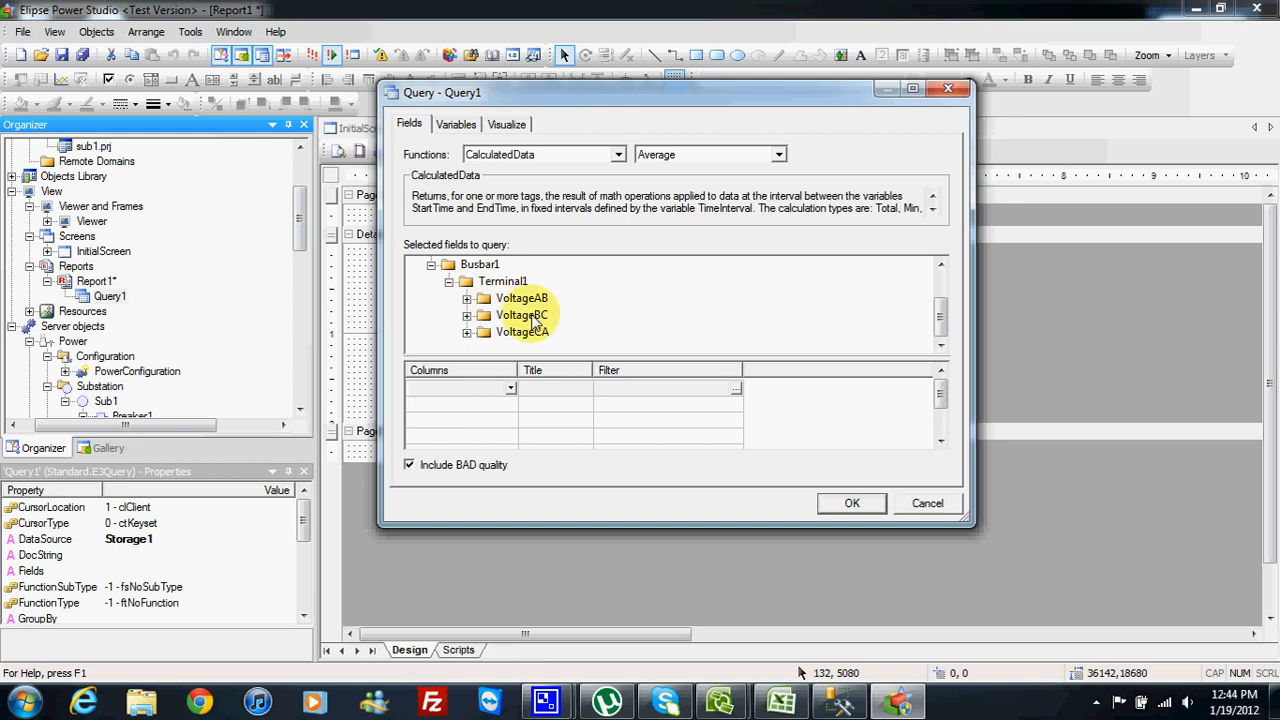
left_click(466, 298)
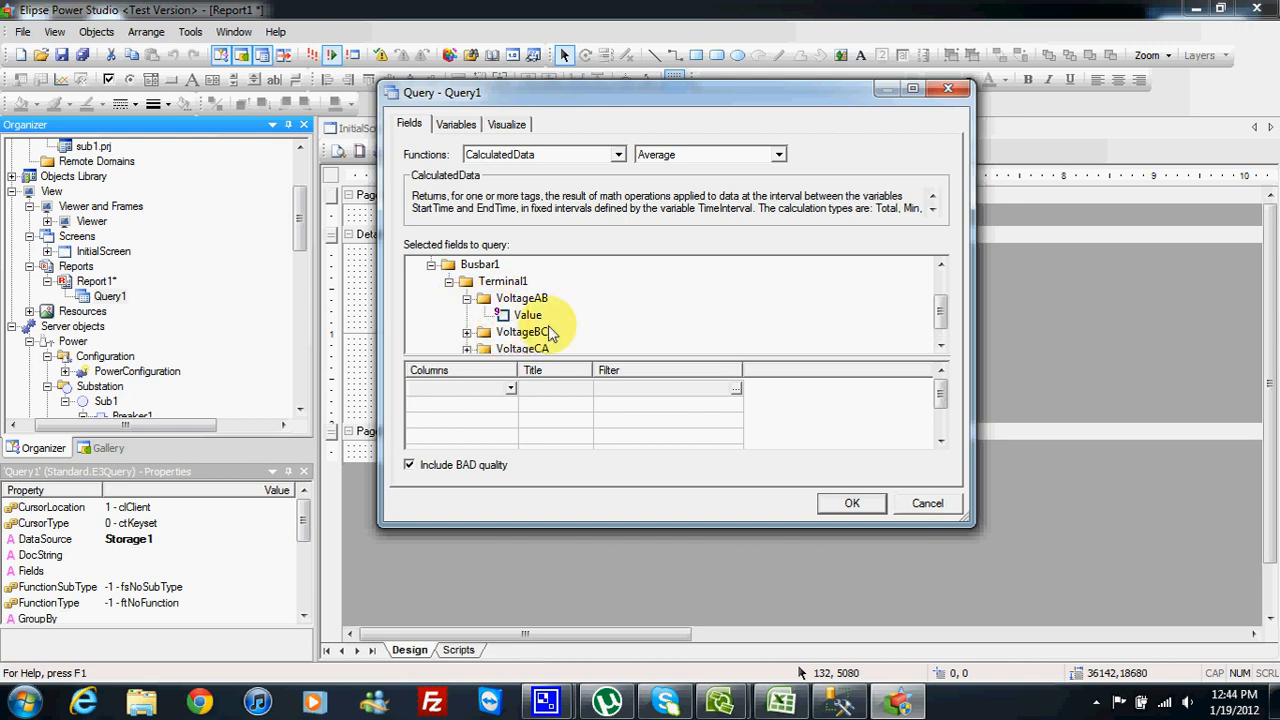
left_click(466, 331)
left_click(503, 331)
left_click(466, 349)
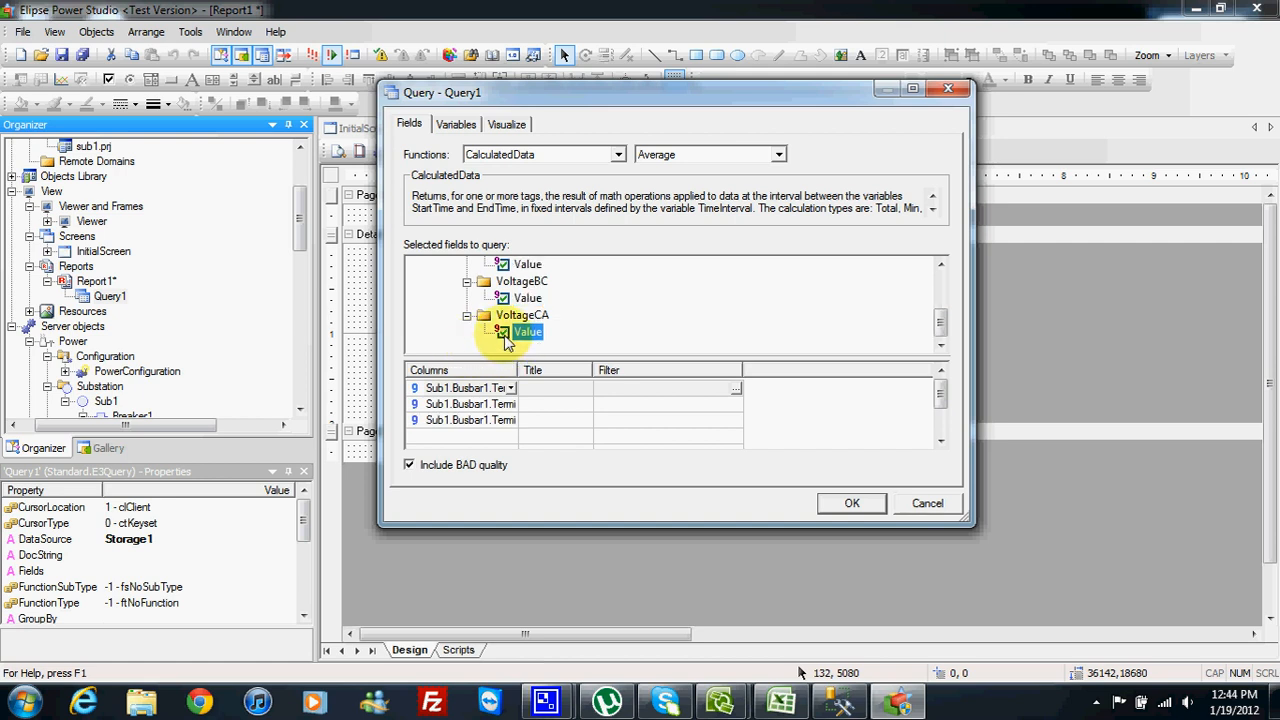
- Title the three query columns VoltageAB, VoltageBC and VoltageCA, widening the title column for the names
left_click_drag(518, 370, 681, 372)
left_click(642, 387)
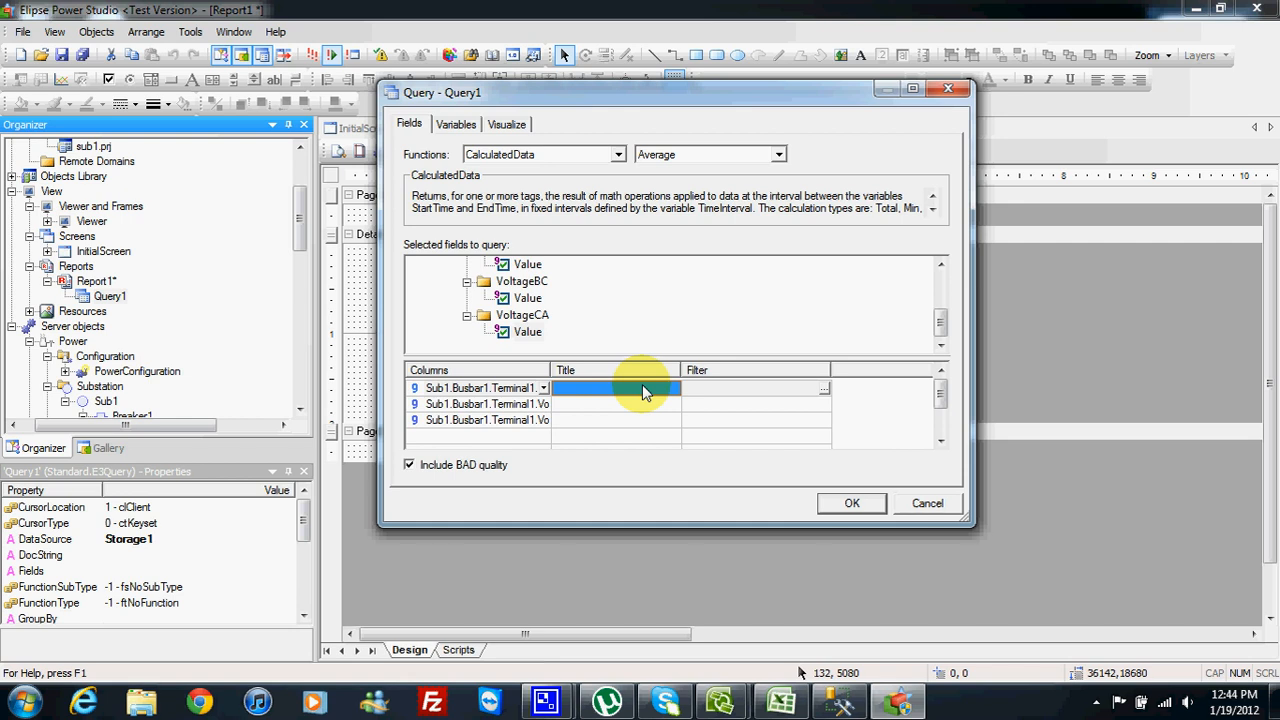
type("VoltageAB")
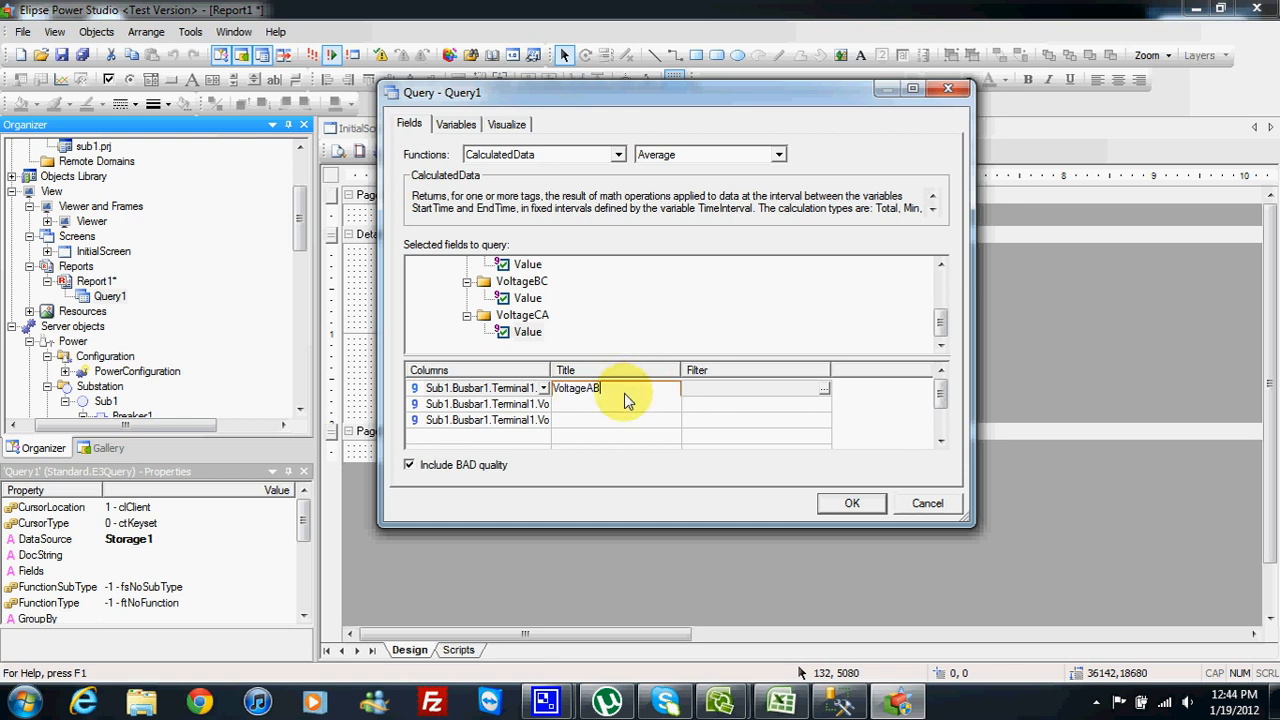
left_click(618, 404)
type("VoltageBC")
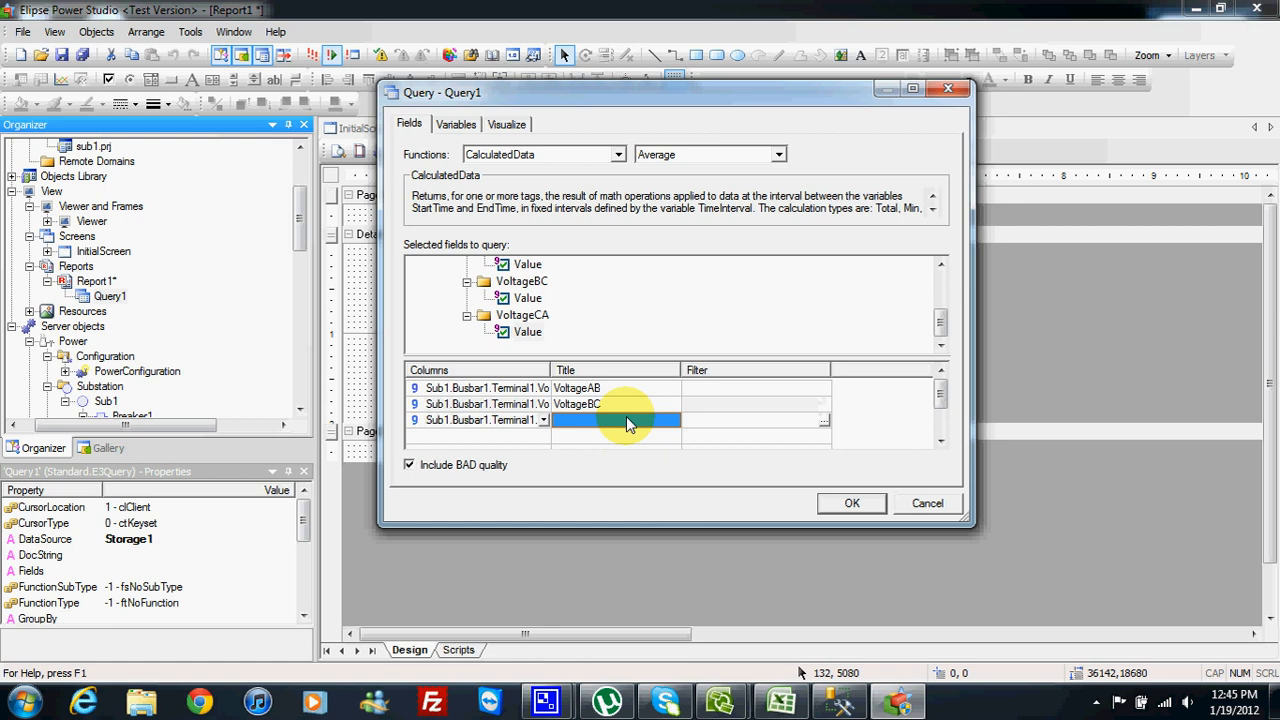
type("VoltageCA")
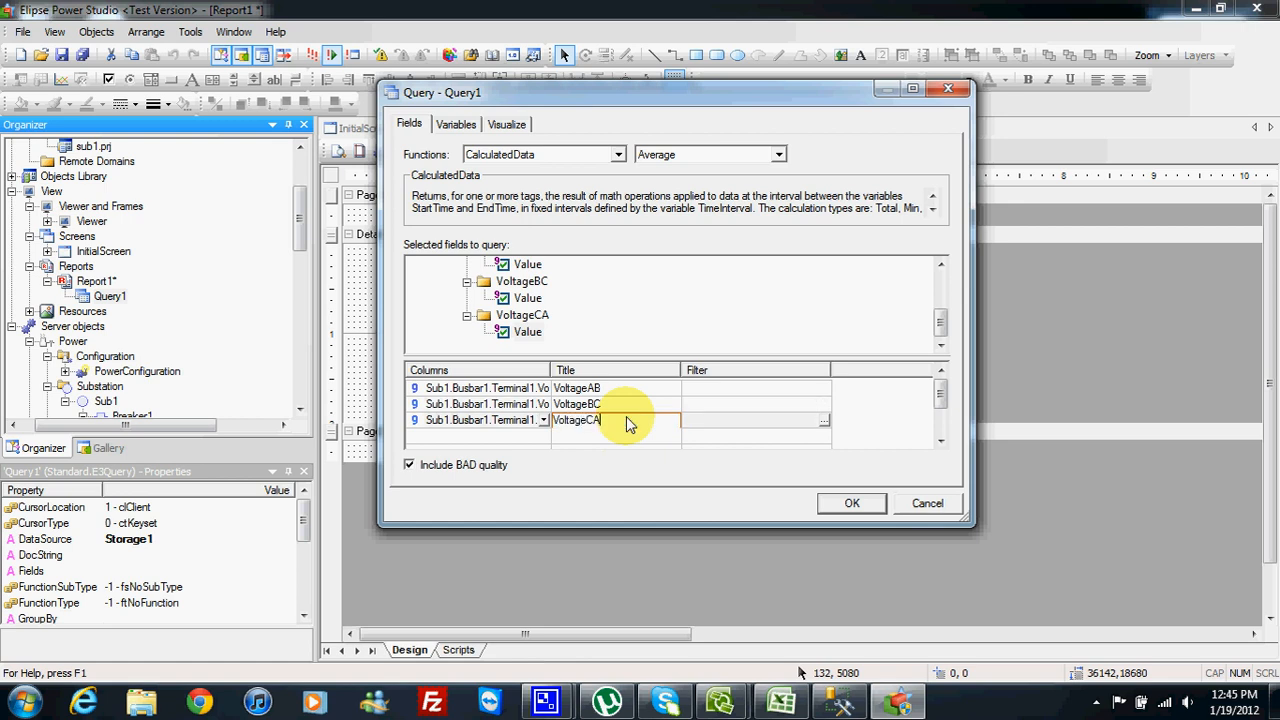
- Work out the interval in seconds with the Windows Calculator and set the query's TimeInterval variable to 1800
left_click_drag(550, 375, 661, 372)
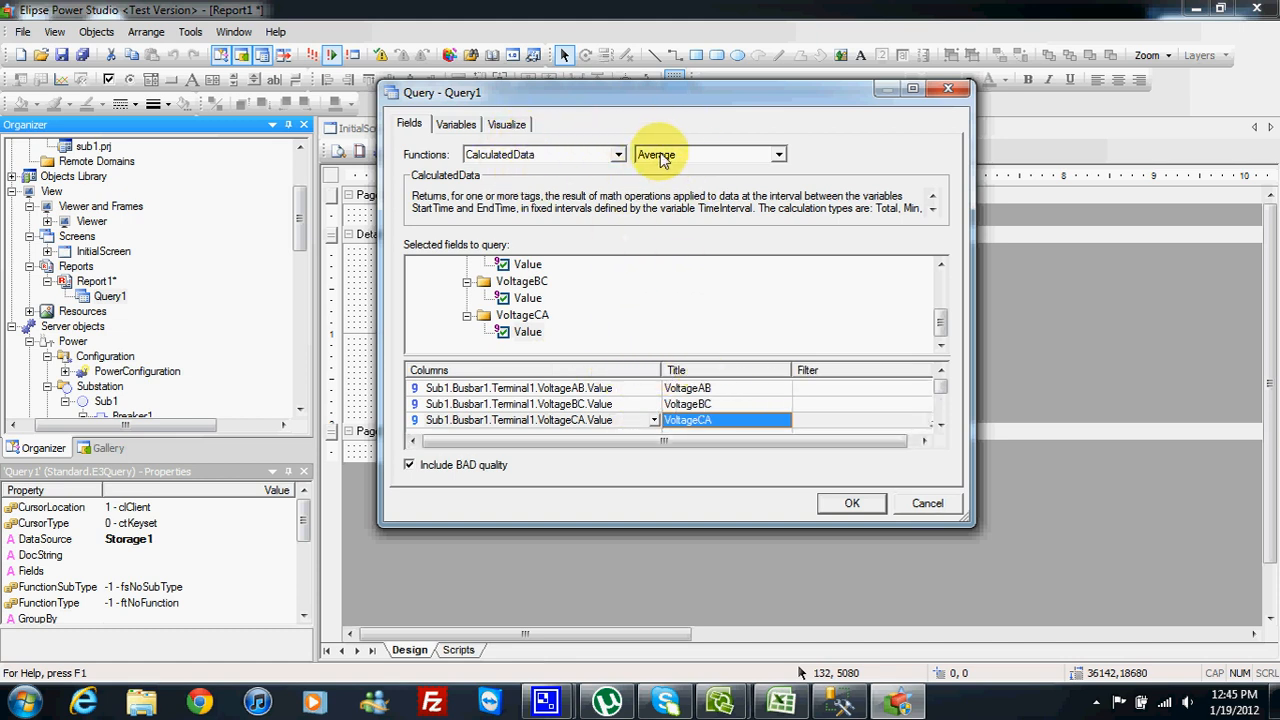
left_click(462, 124)
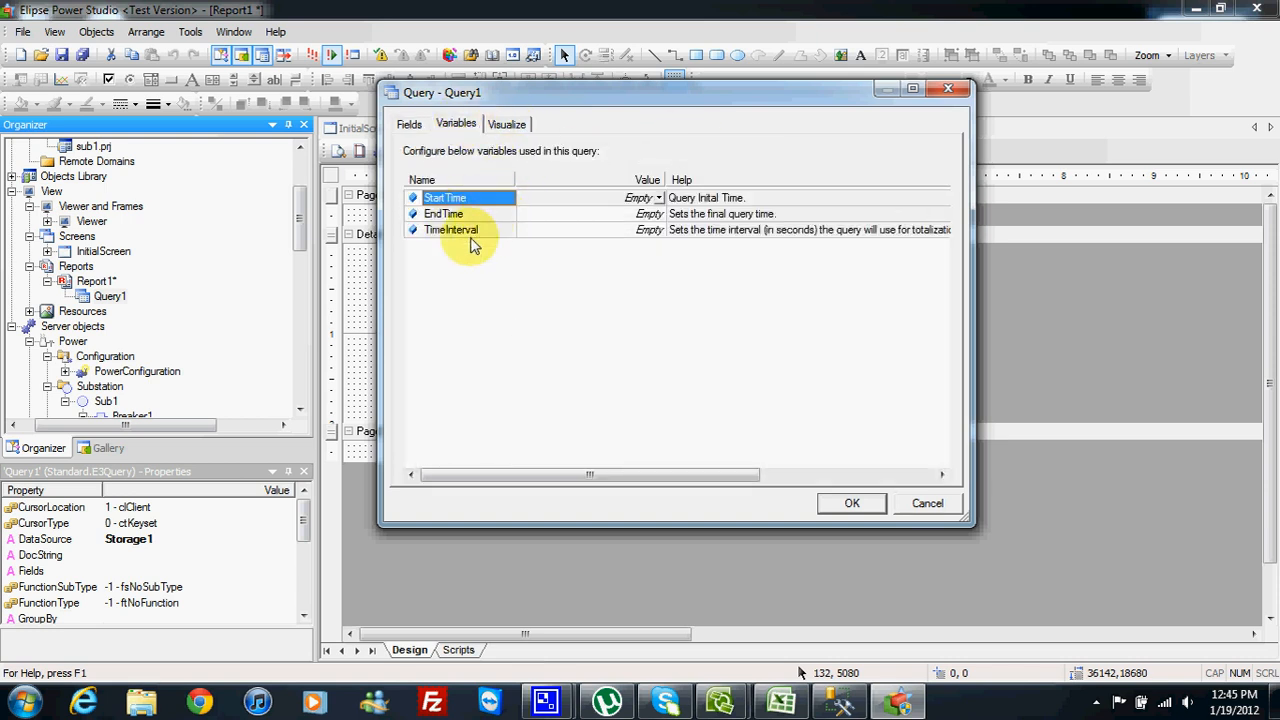
left_click(540, 231)
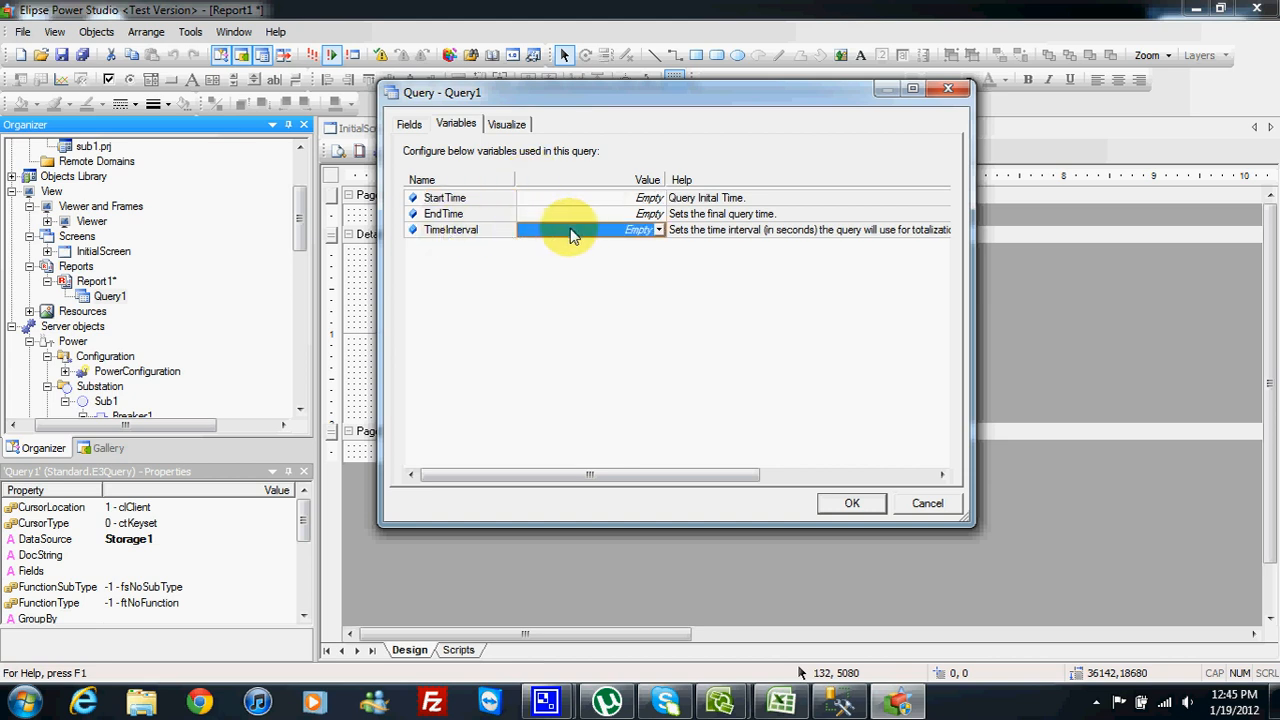
left_click(24, 702)
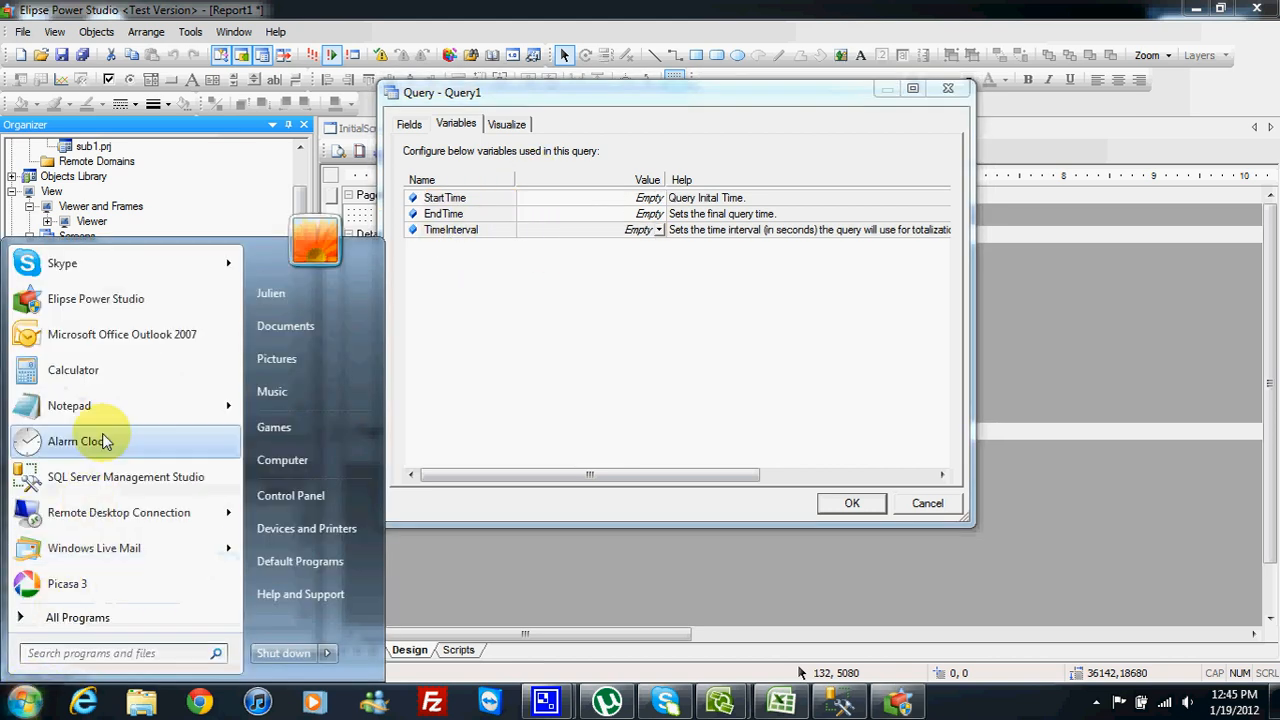
left_click(106, 369)
left_click_drag(277, 336, 600, 130)
left_click(592, 333)
left_click(553, 400)
left_click(631, 340)
left_click(594, 366)
left_click(540, 396)
left_click(668, 390)
left_click(613, 136)
left_click(615, 230)
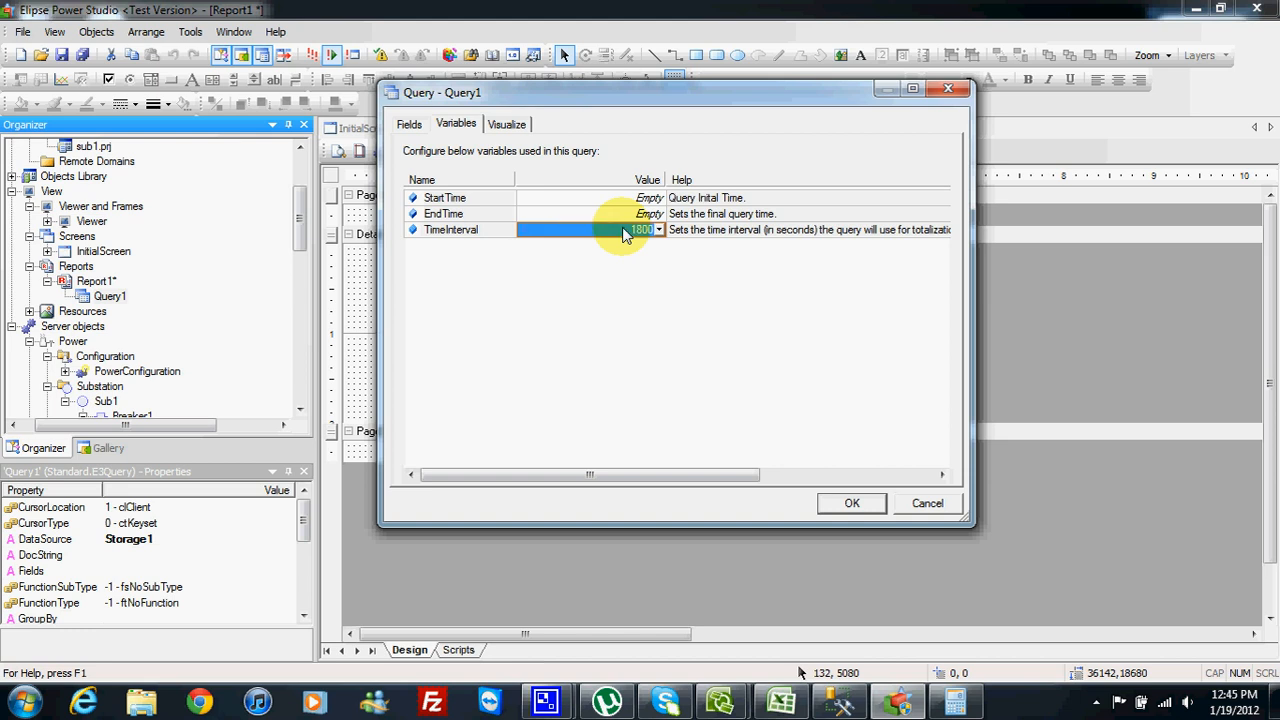
- Set the data type of the query's StartTime and EndTime variables to Date
left_click(596, 199)
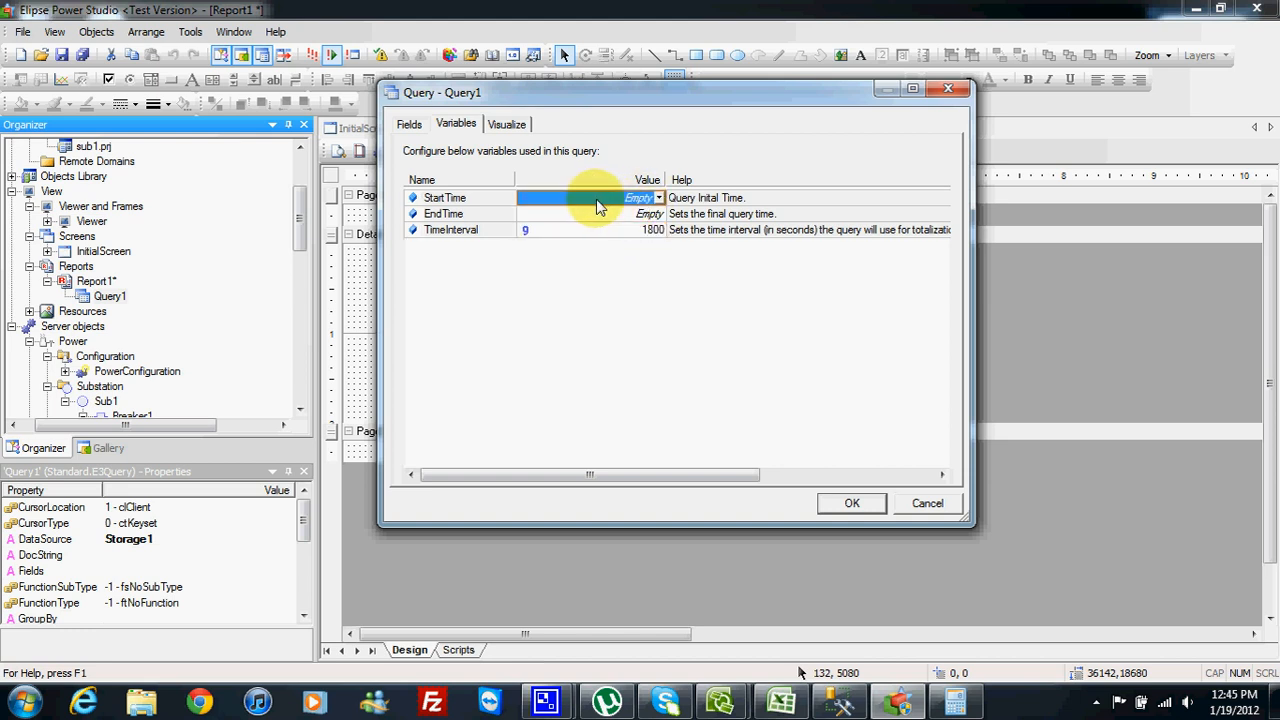
left_click(659, 198)
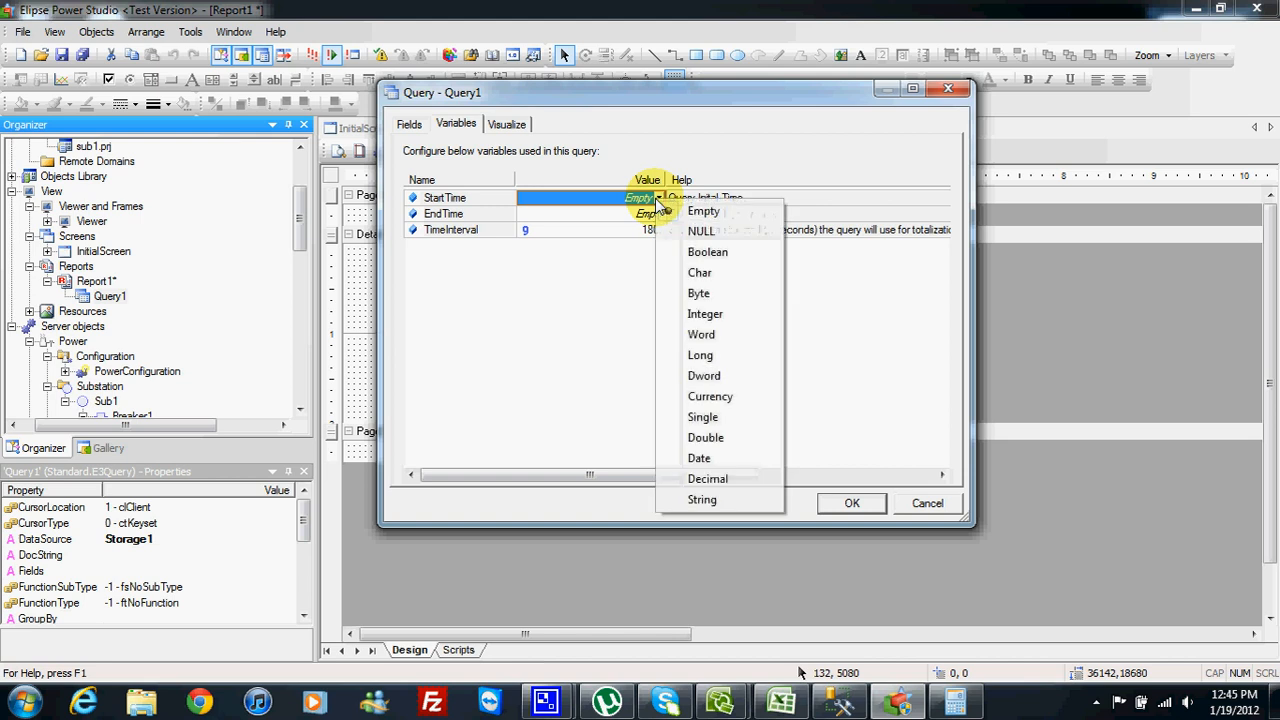
left_click(703, 459)
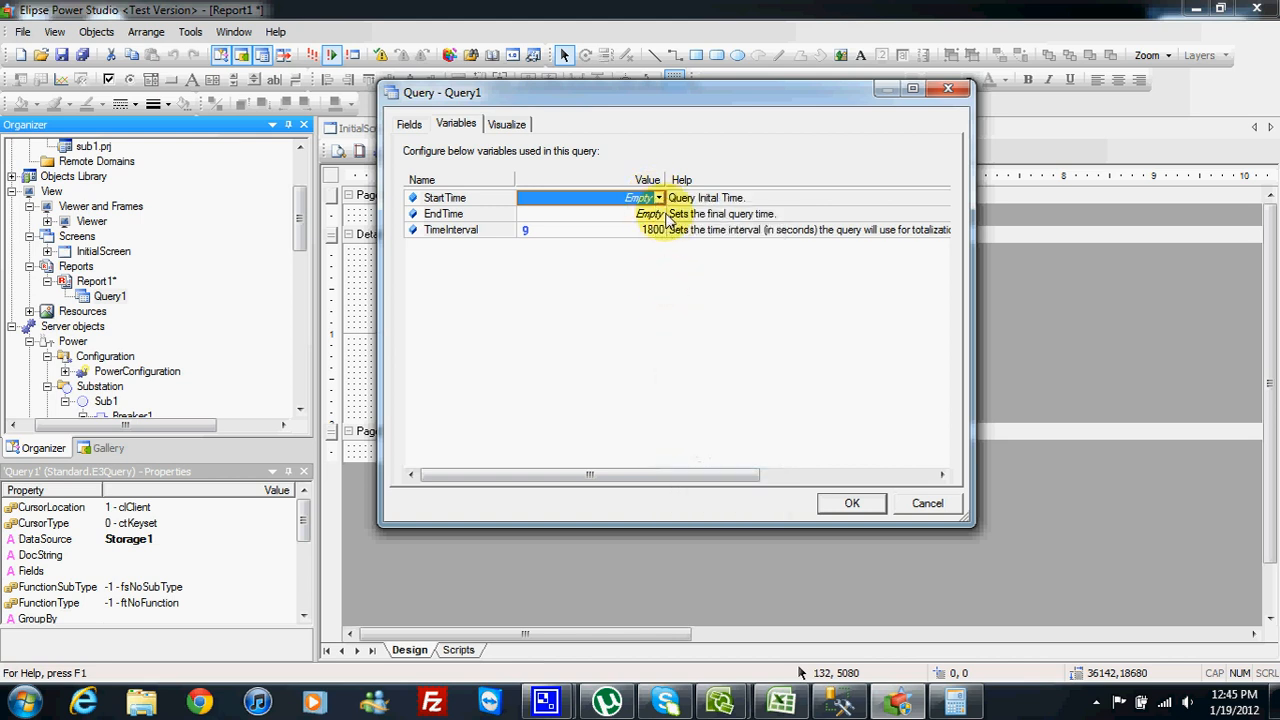
left_click(658, 214)
left_click(712, 472)
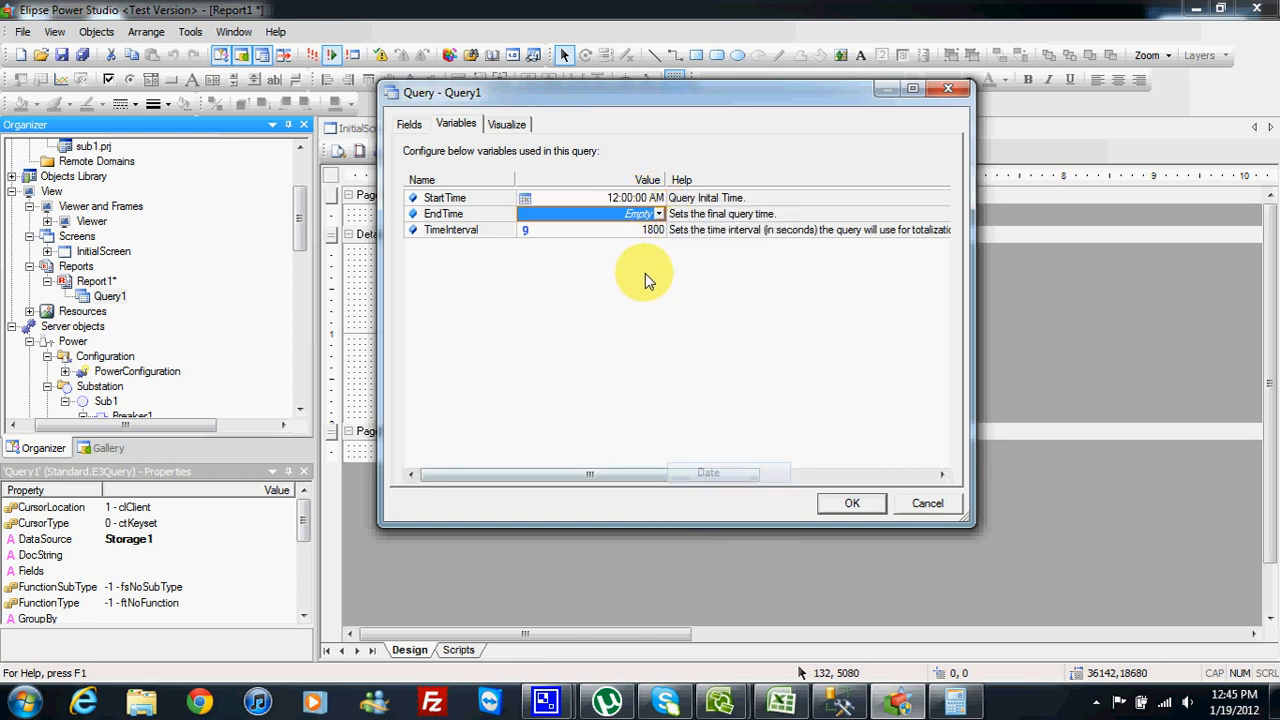
- Set StartTime to 1/19/2012 12:10:00 PM and EndTime to 1/19/2012 12:45:00 PM
left_click(638, 199)
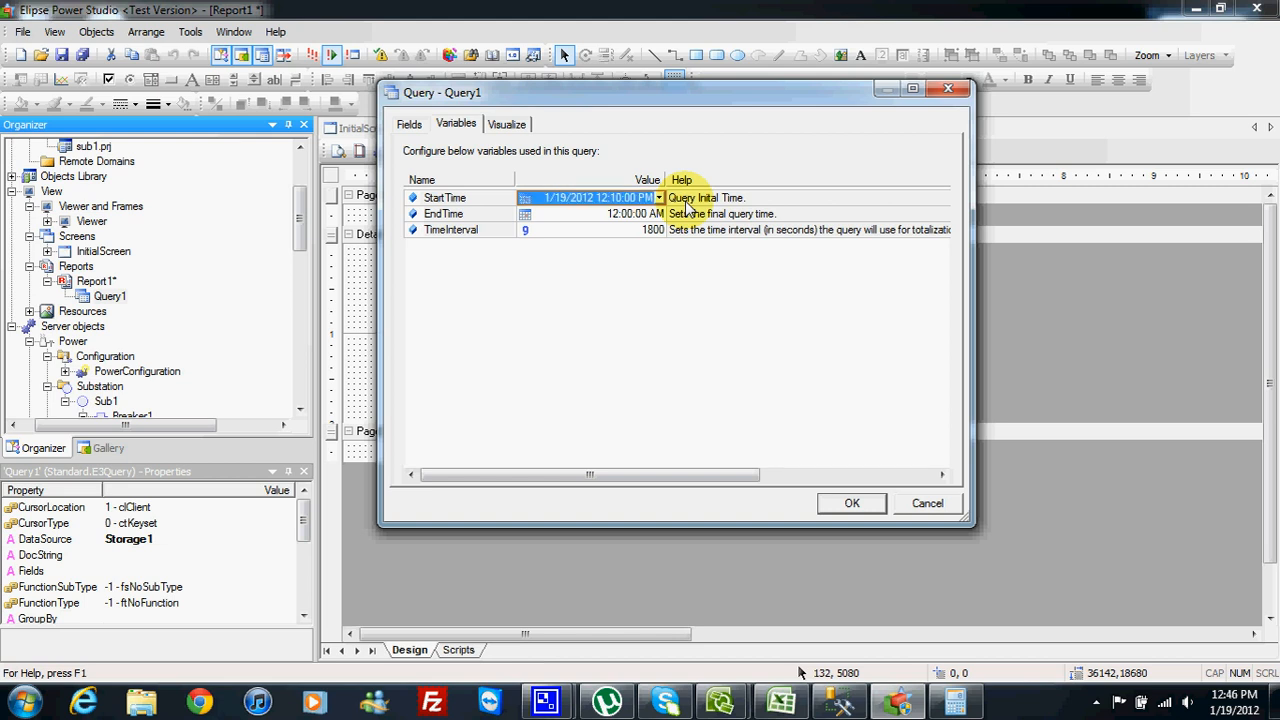
left_click(603, 218)
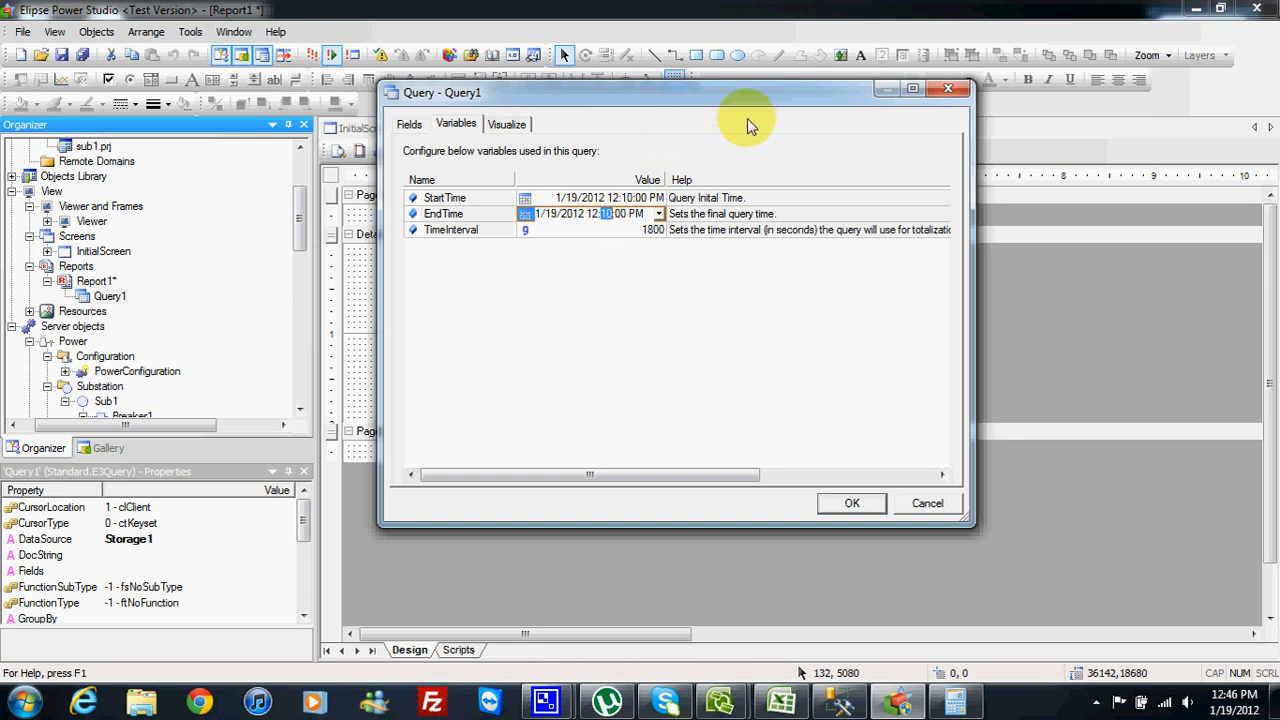
type("45")
left_click(620, 231)
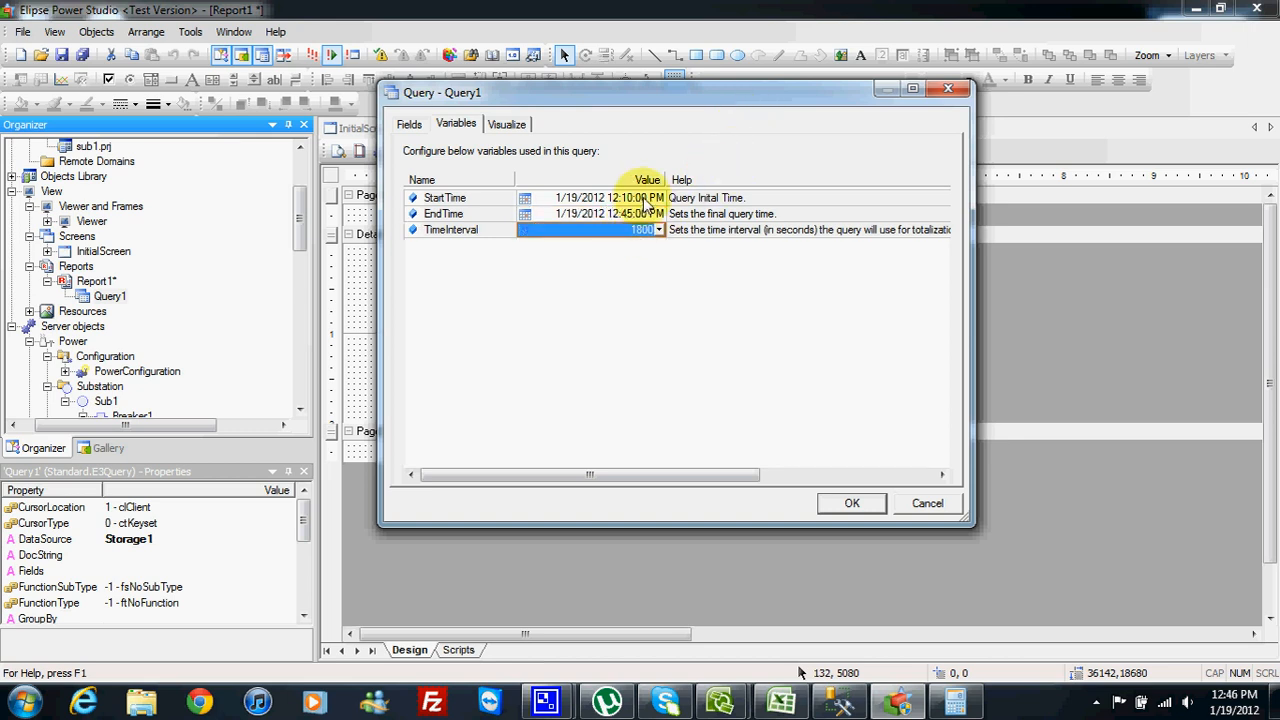
- Set StartTime to 1/19/2012 12:00:00 PM and EndTime to 1/19/2012 1:00:00 PM
left_click(650, 196)
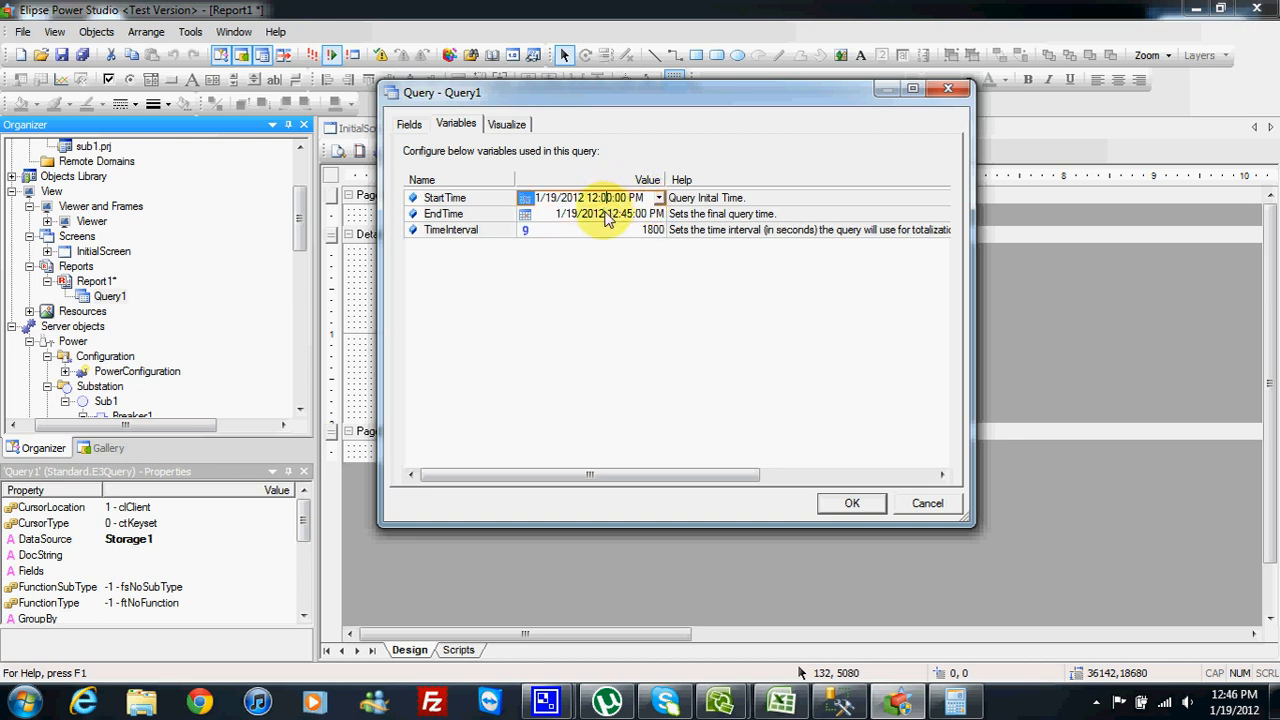
left_click(605, 215)
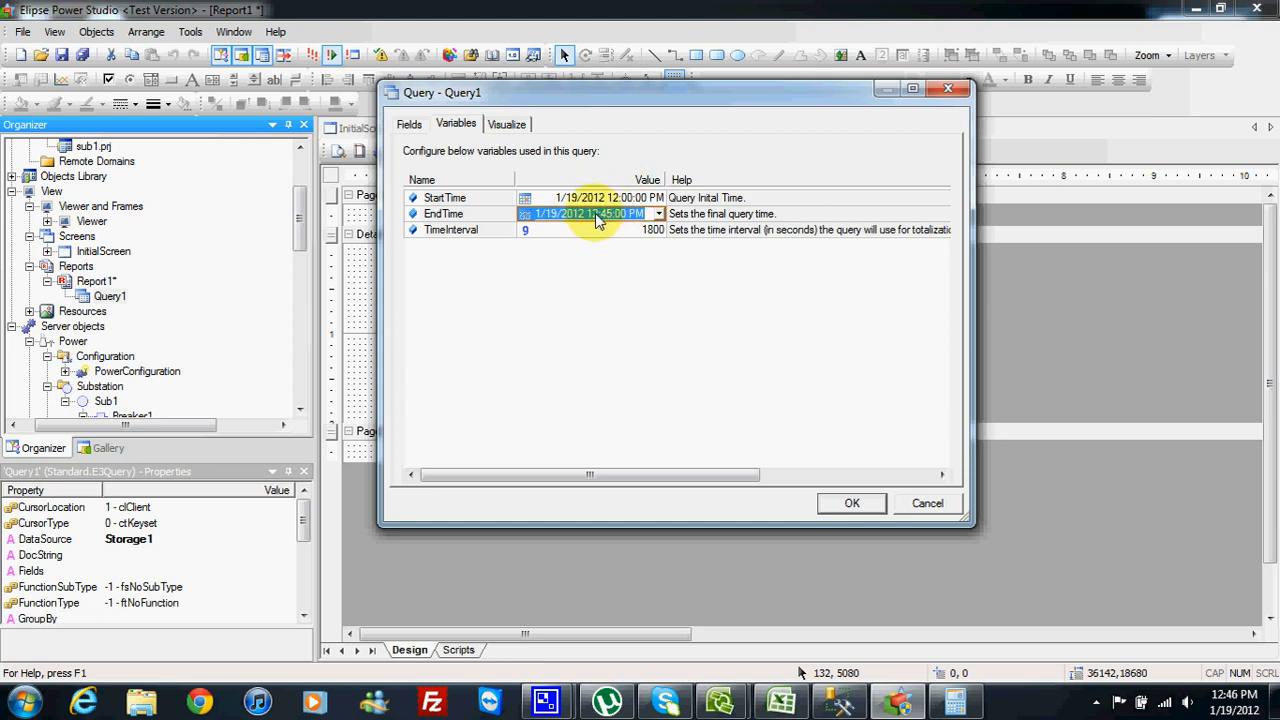
left_click(593, 214)
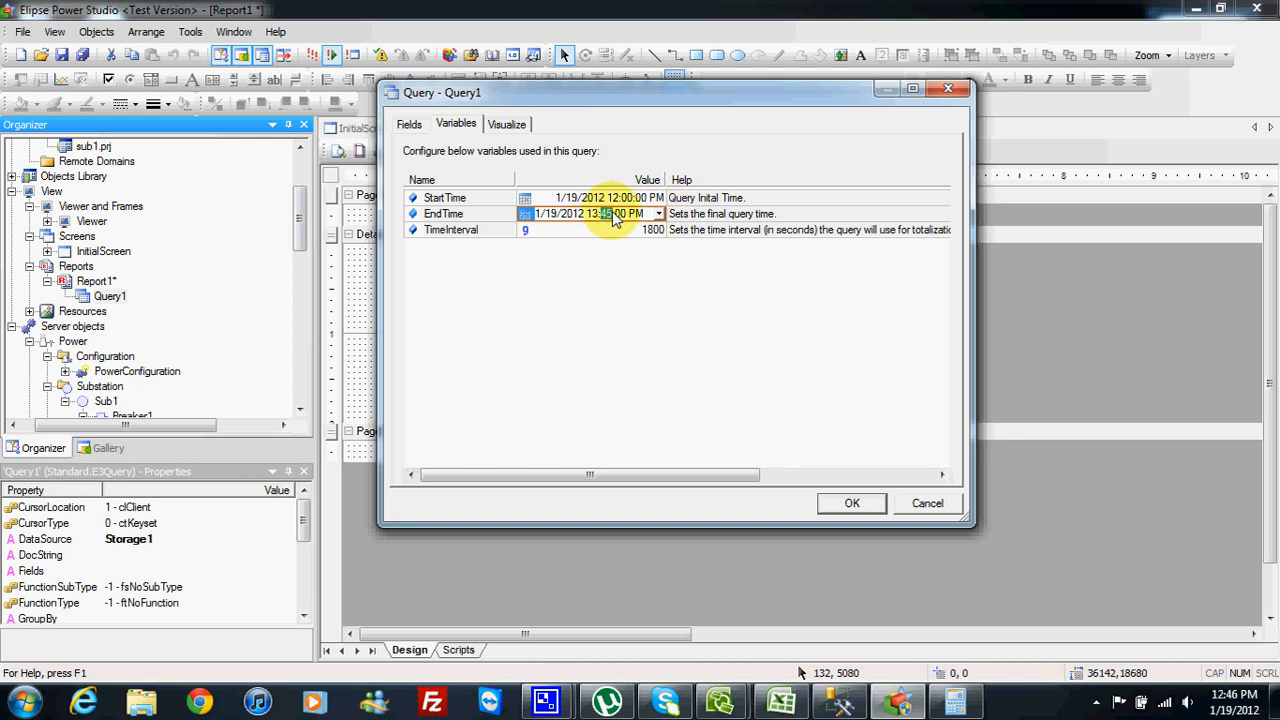
key("Return")
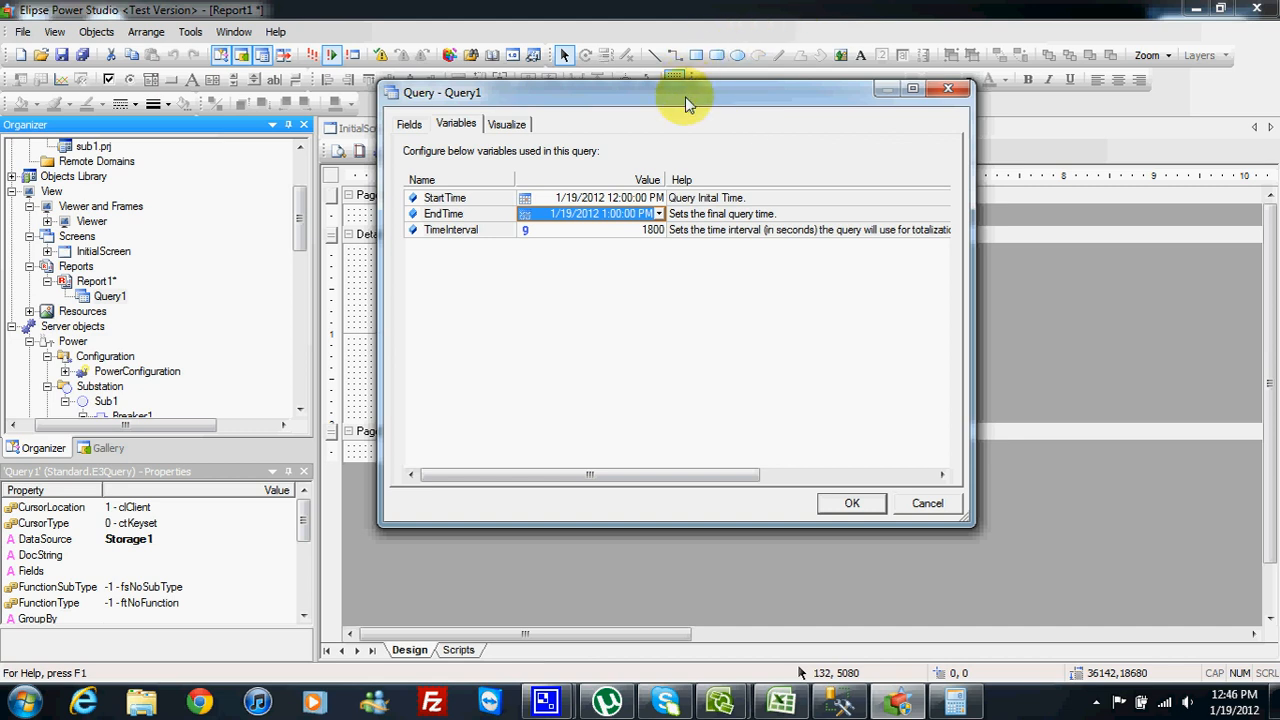
left_click(636, 200)
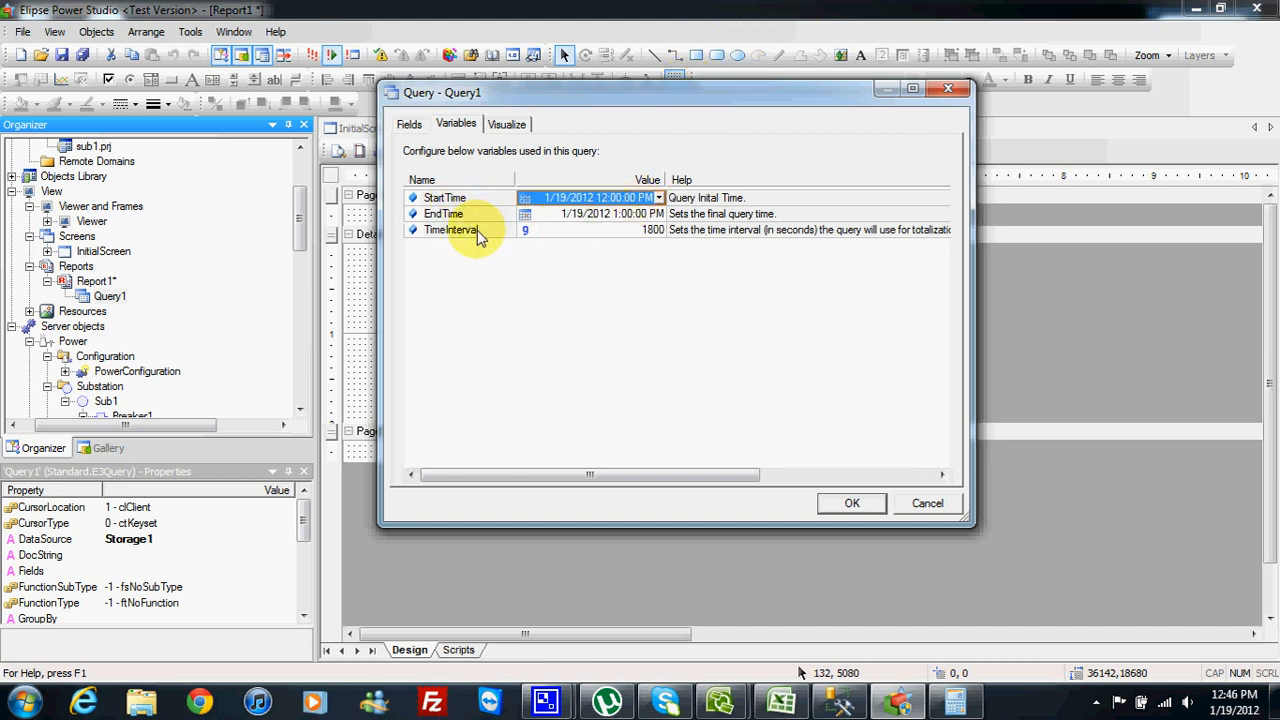
left_click(477, 232)
- Run the query and examine the timestamps and average voltages it returns, checking them against the configured time range
left_click(495, 125)
left_click(413, 160)
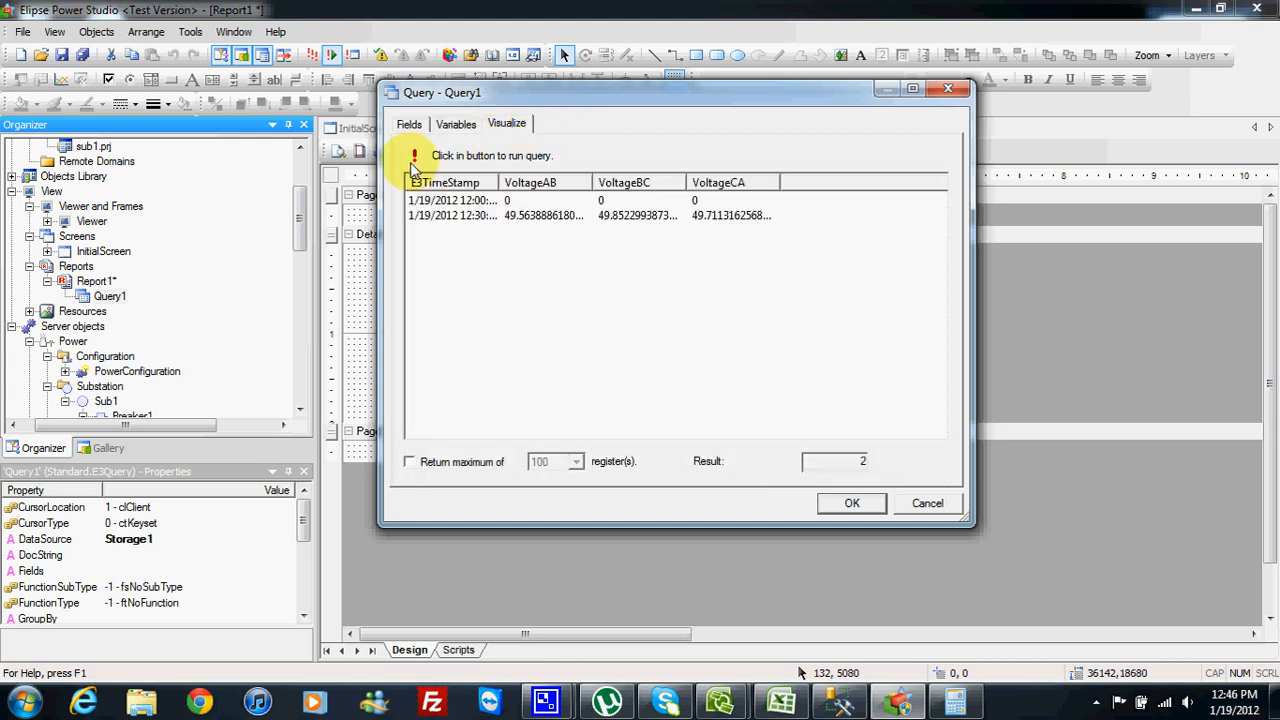
left_click_drag(500, 183, 536, 184)
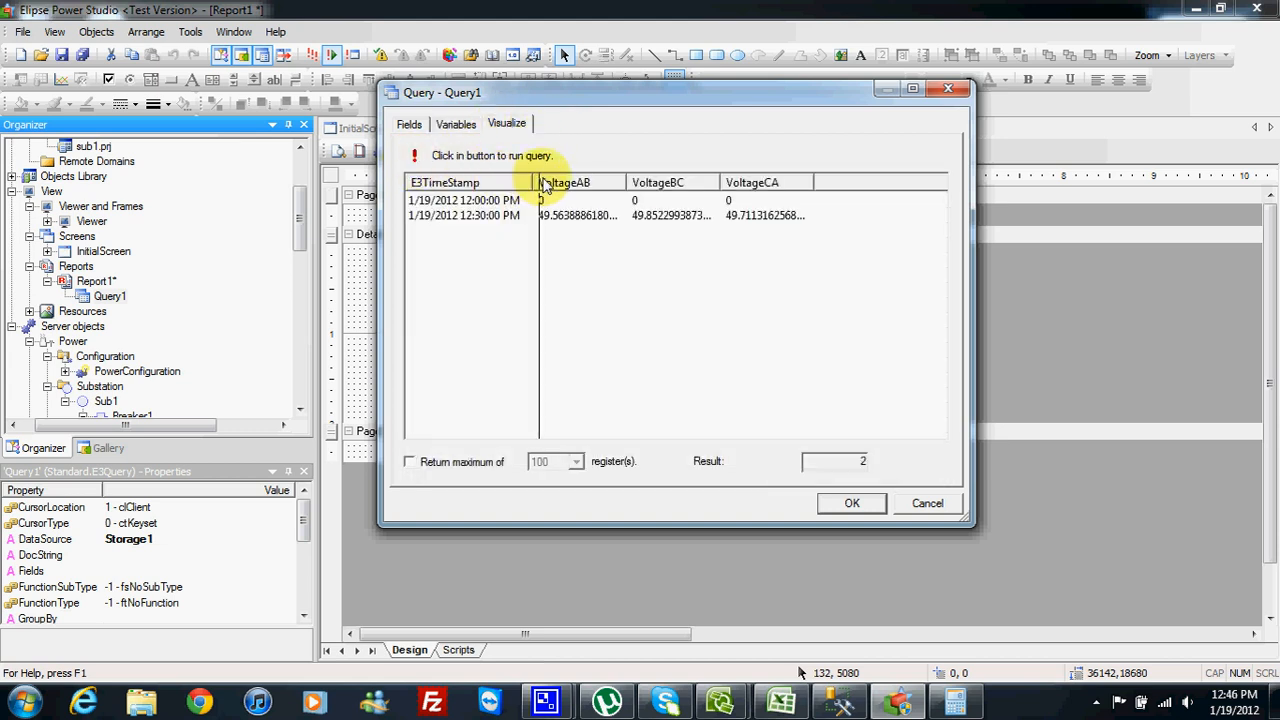
left_click(455, 123)
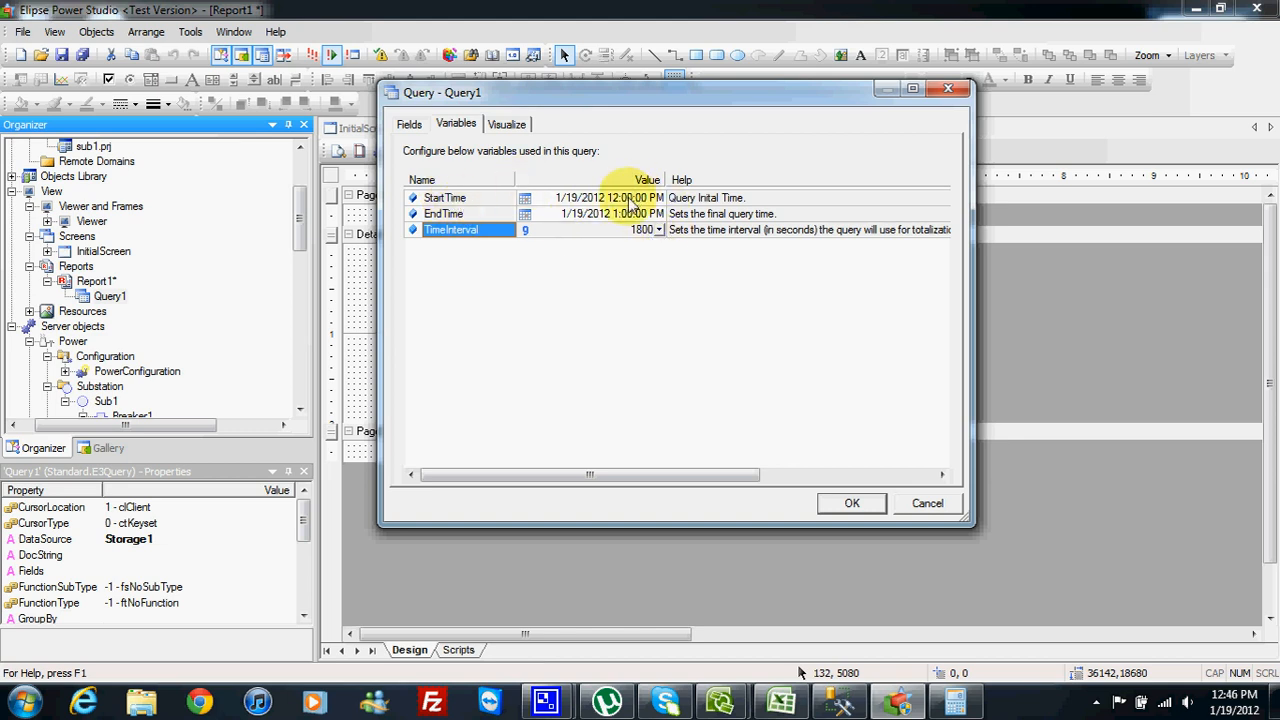
left_click(508, 126)
left_click_drag(533, 187, 556, 186)
left_click(530, 216)
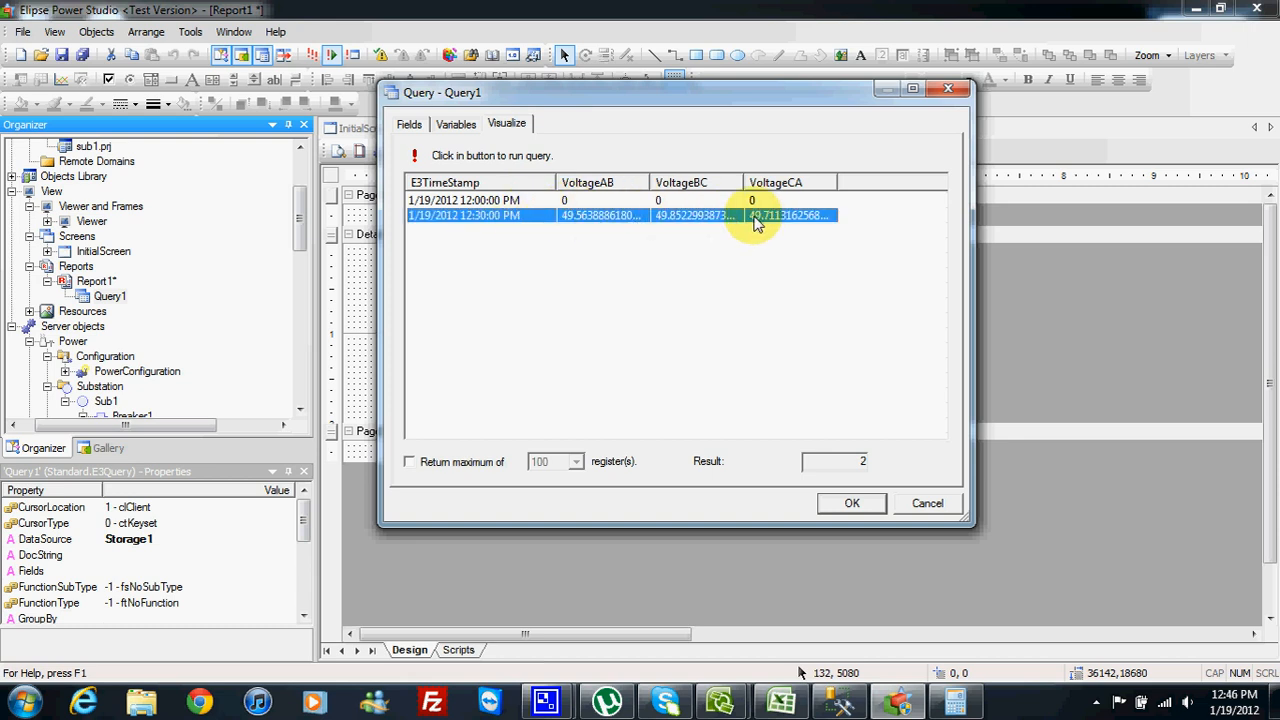
left_click_drag(650, 186, 656, 186)
left_click(625, 201)
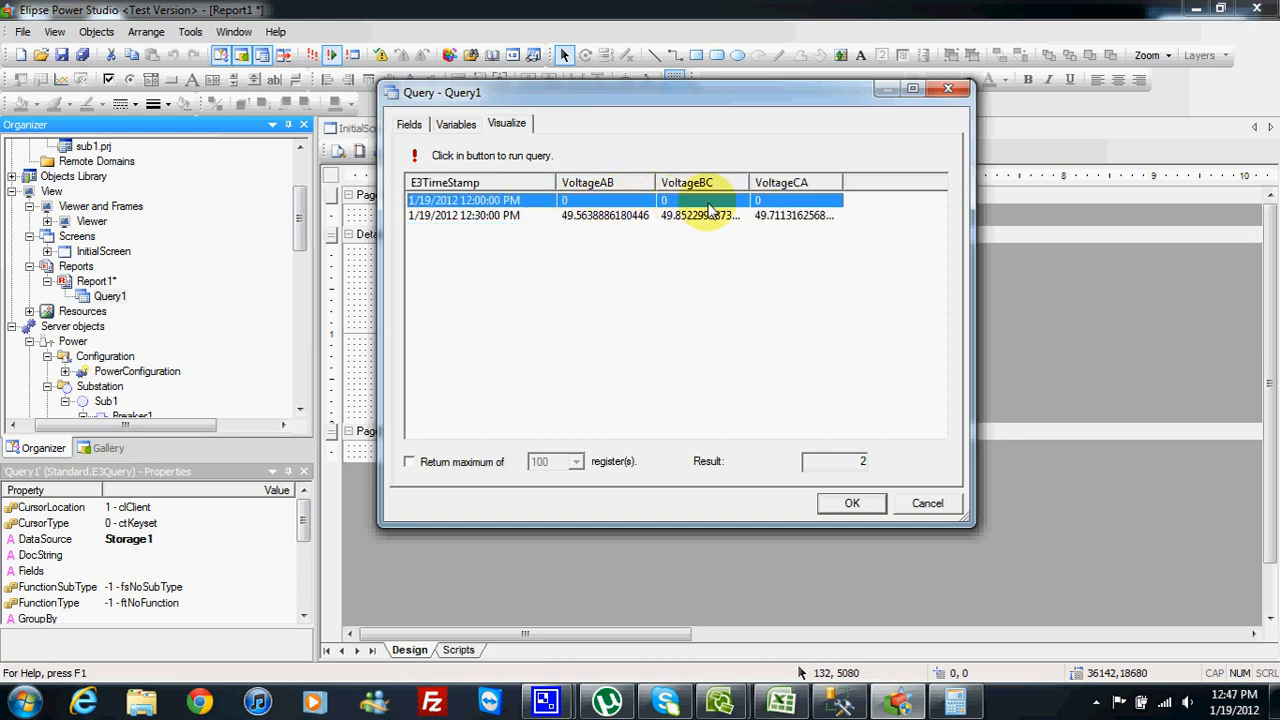
- Set the StartTime variable to 1/19/2012 11:00:00 AM
left_click(452, 123)
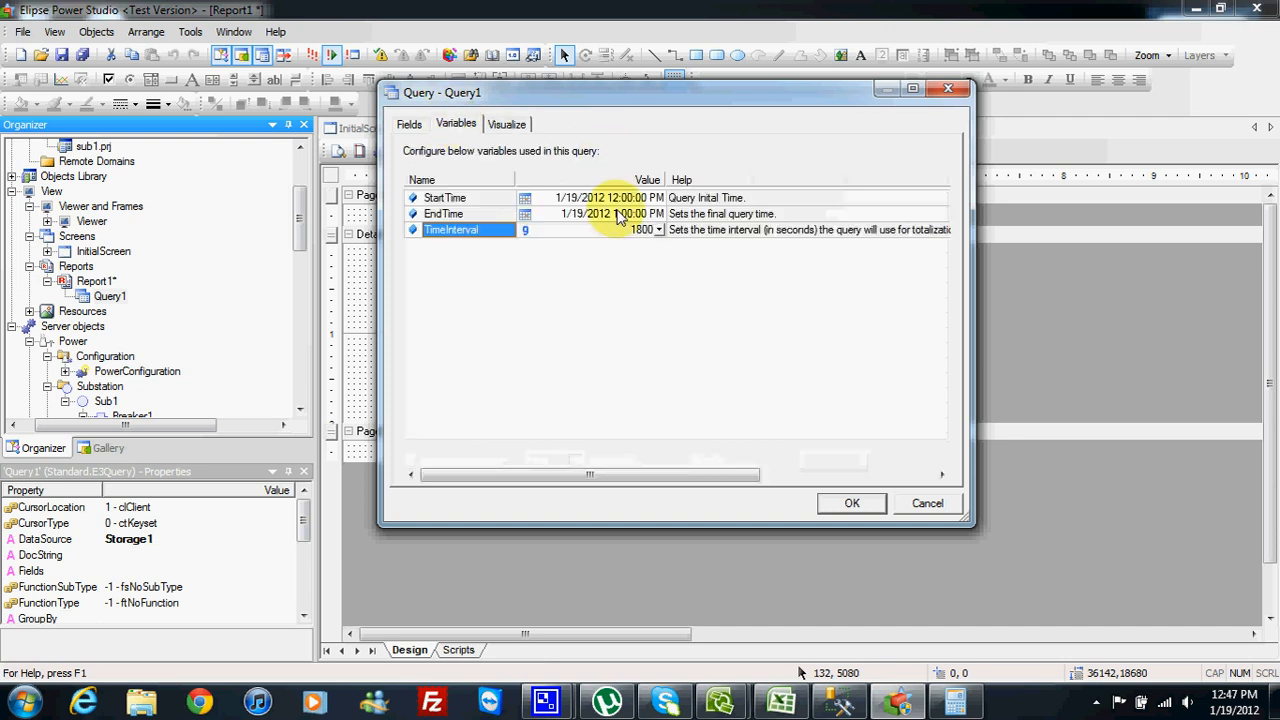
left_click(598, 216)
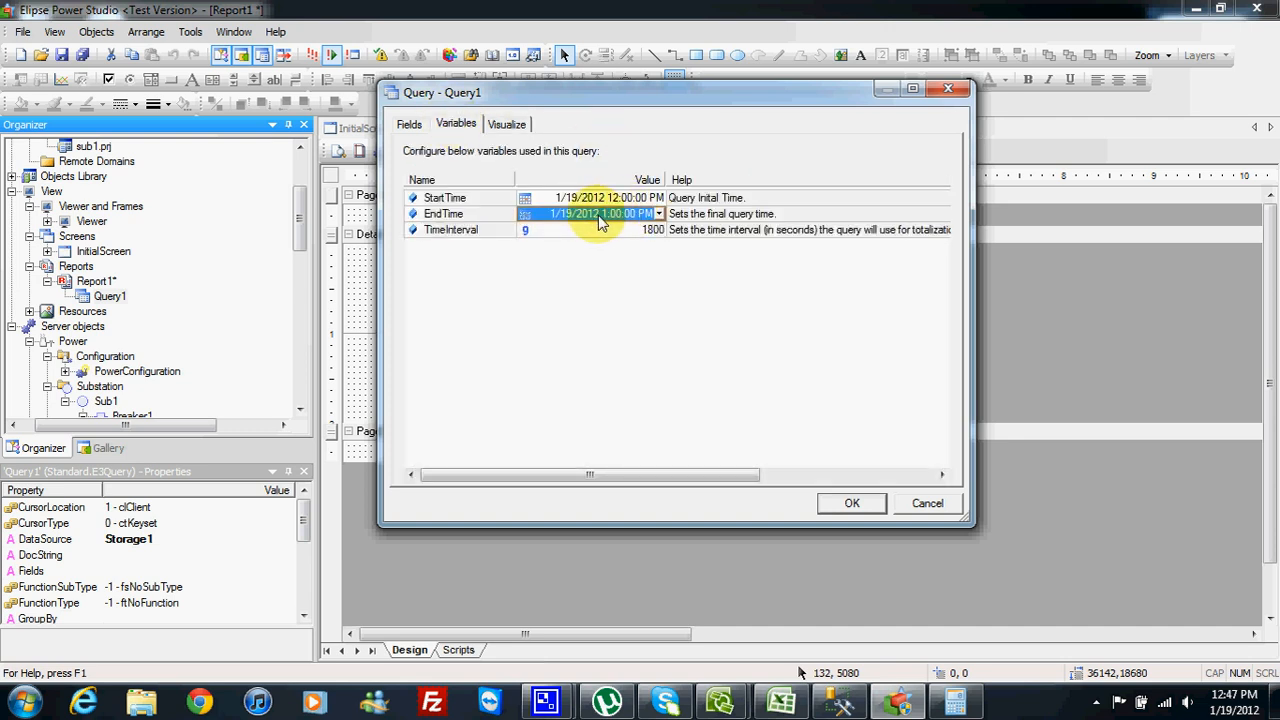
left_click(598, 199)
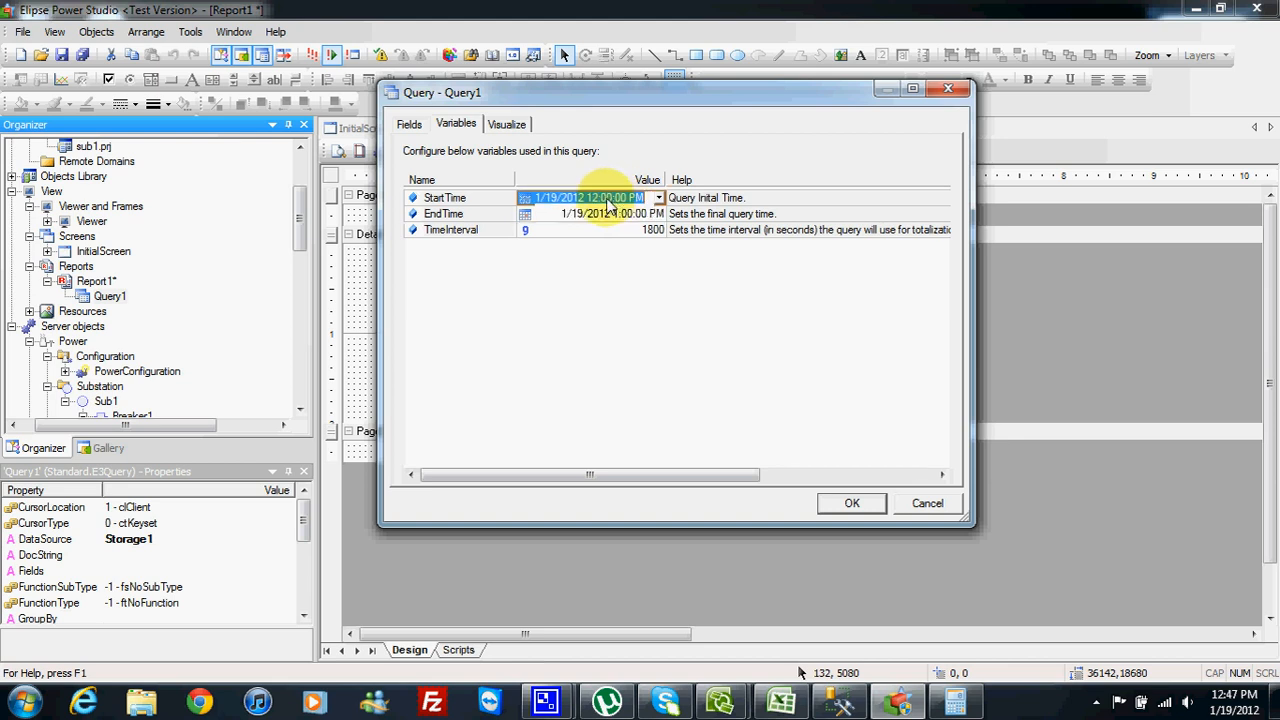
type("11")
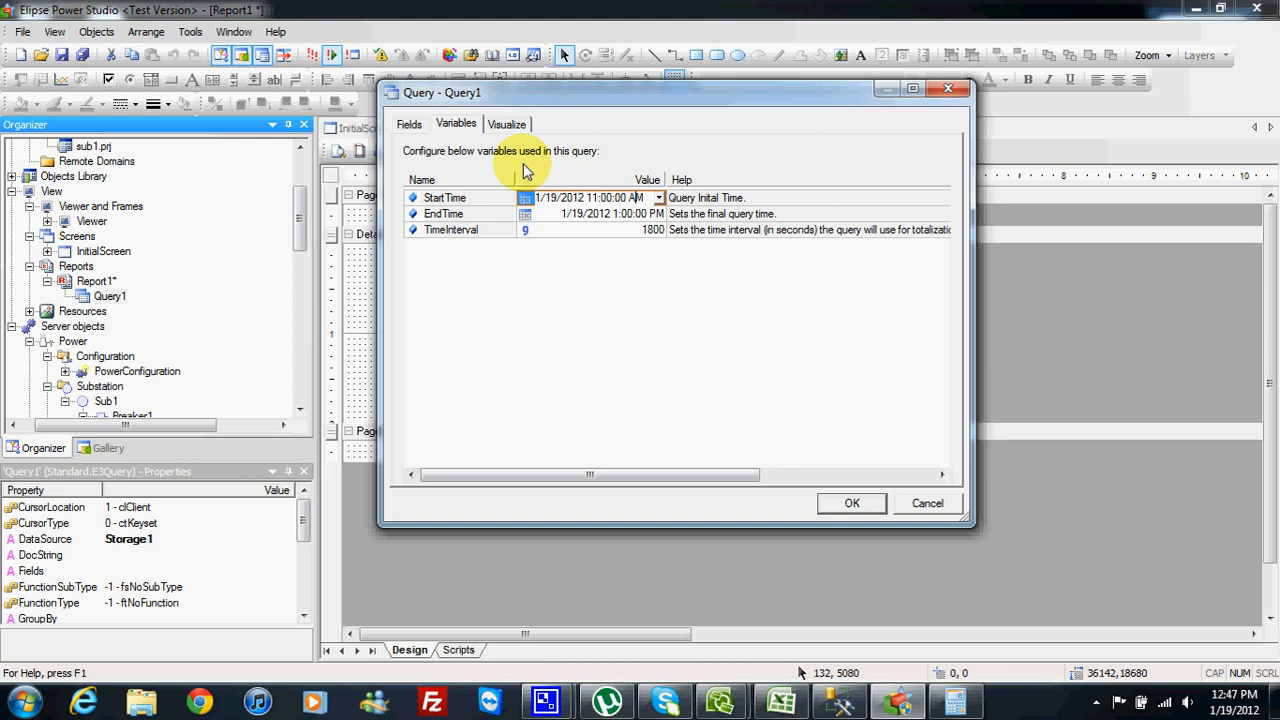
- Run the query for the extended time range and widen the result columns to read the full timestamps and VoltageAB values
left_click(507, 123)
left_click(417, 156)
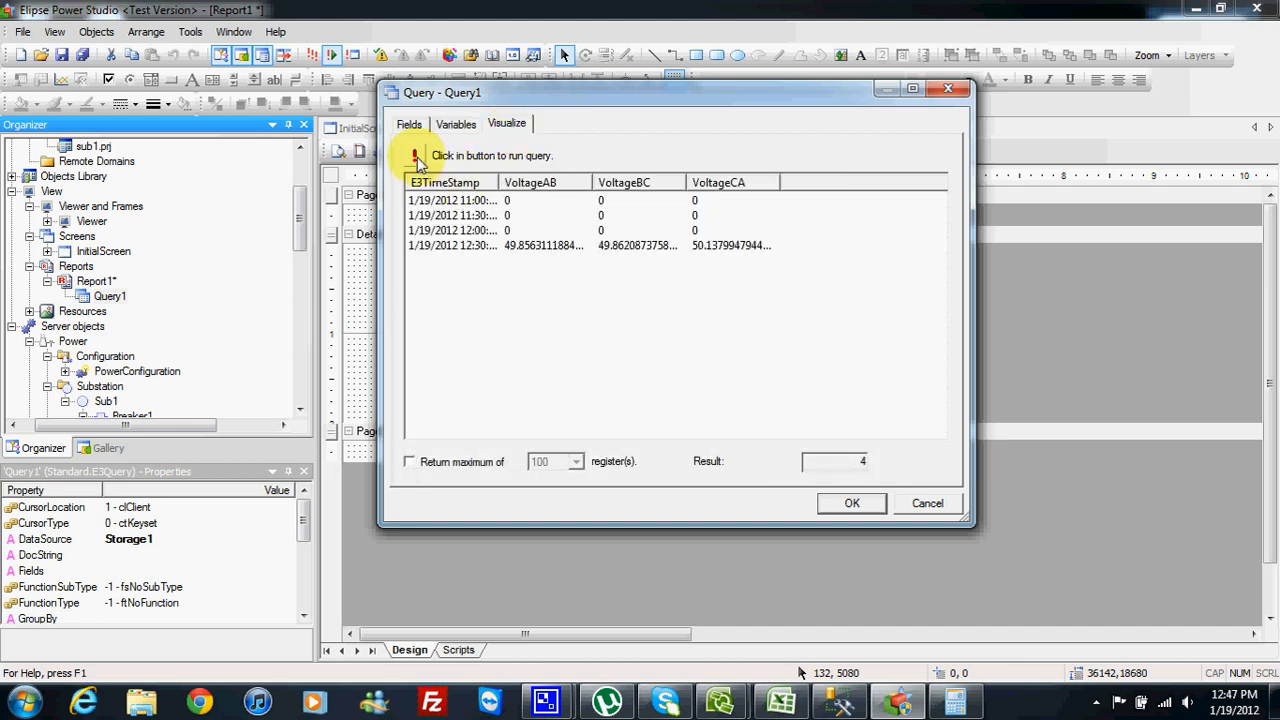
double_click(499, 183)
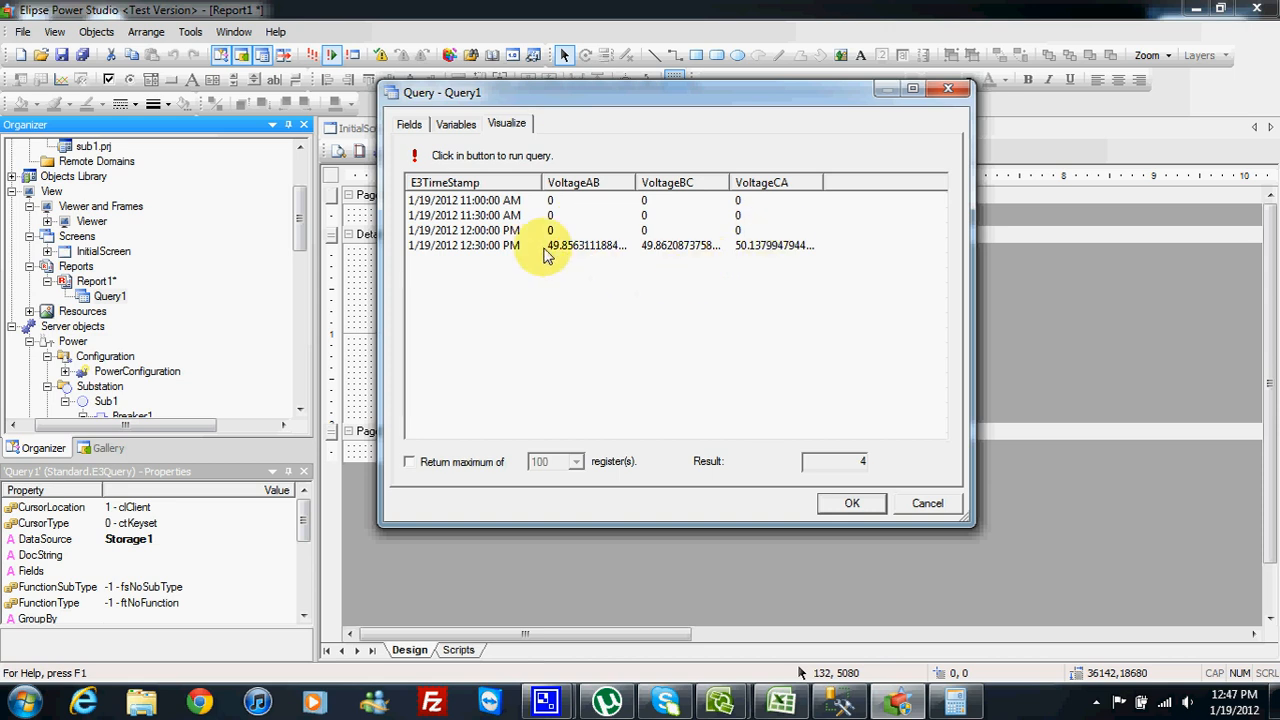
double_click(637, 184)
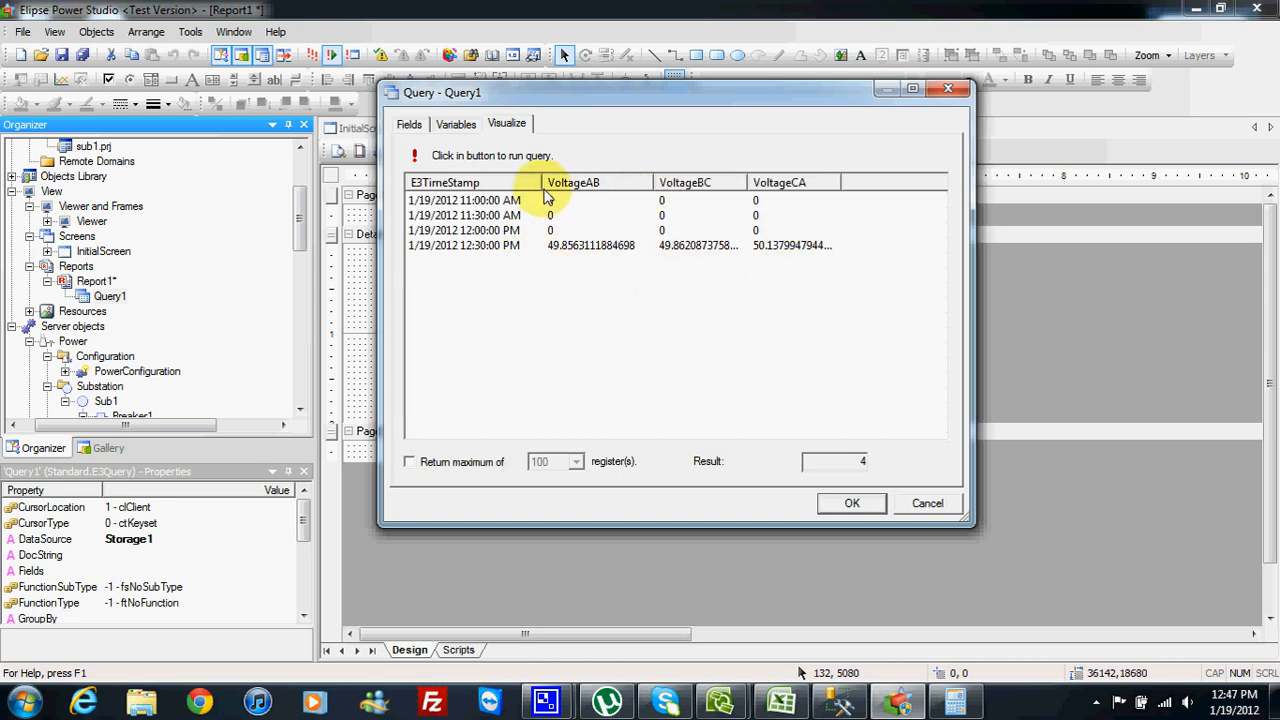
- Rerun the query several times and compare the average voltages in the last time interval
left_click(415, 157)
left_click(416, 158)
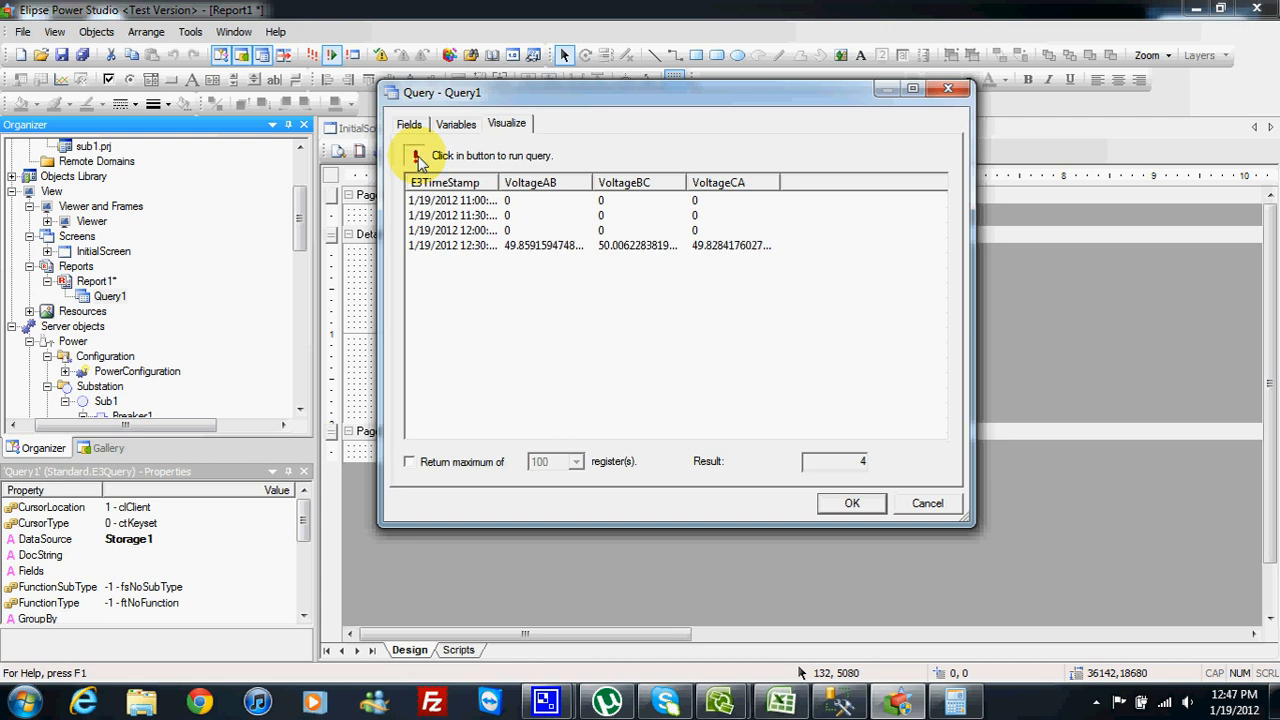
left_click(416, 158)
left_click(416, 158)
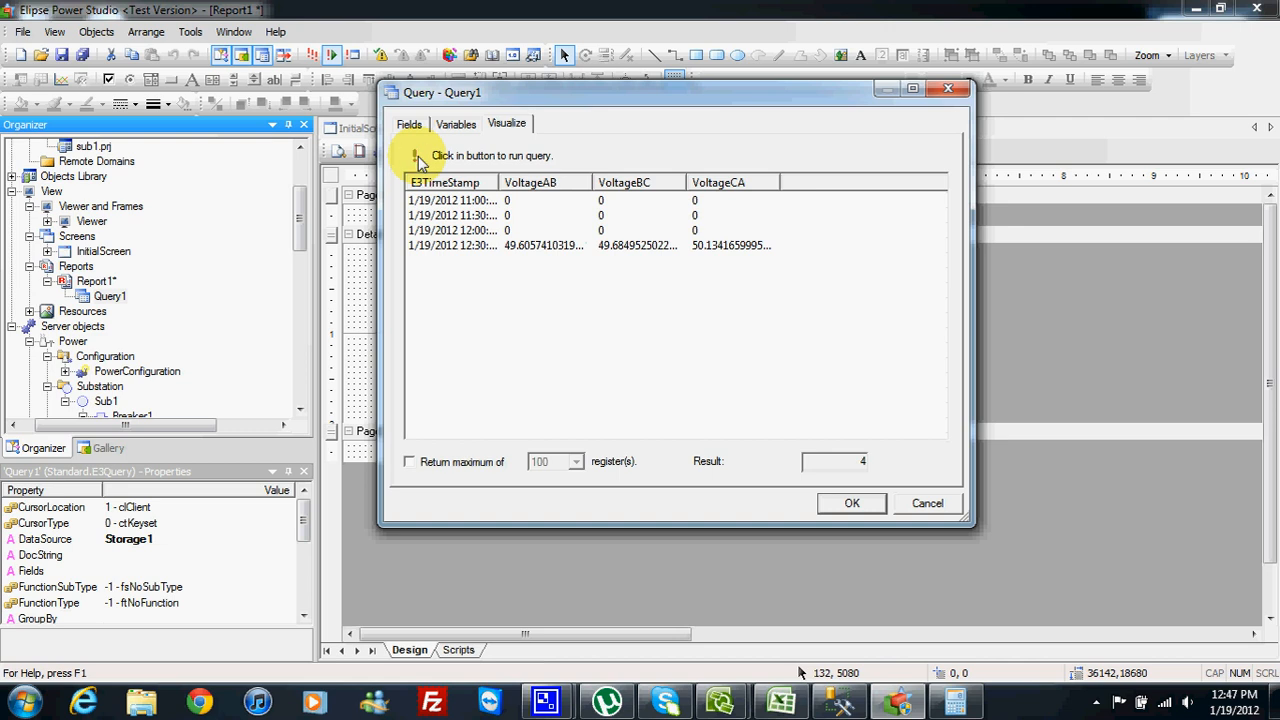
left_click(416, 158)
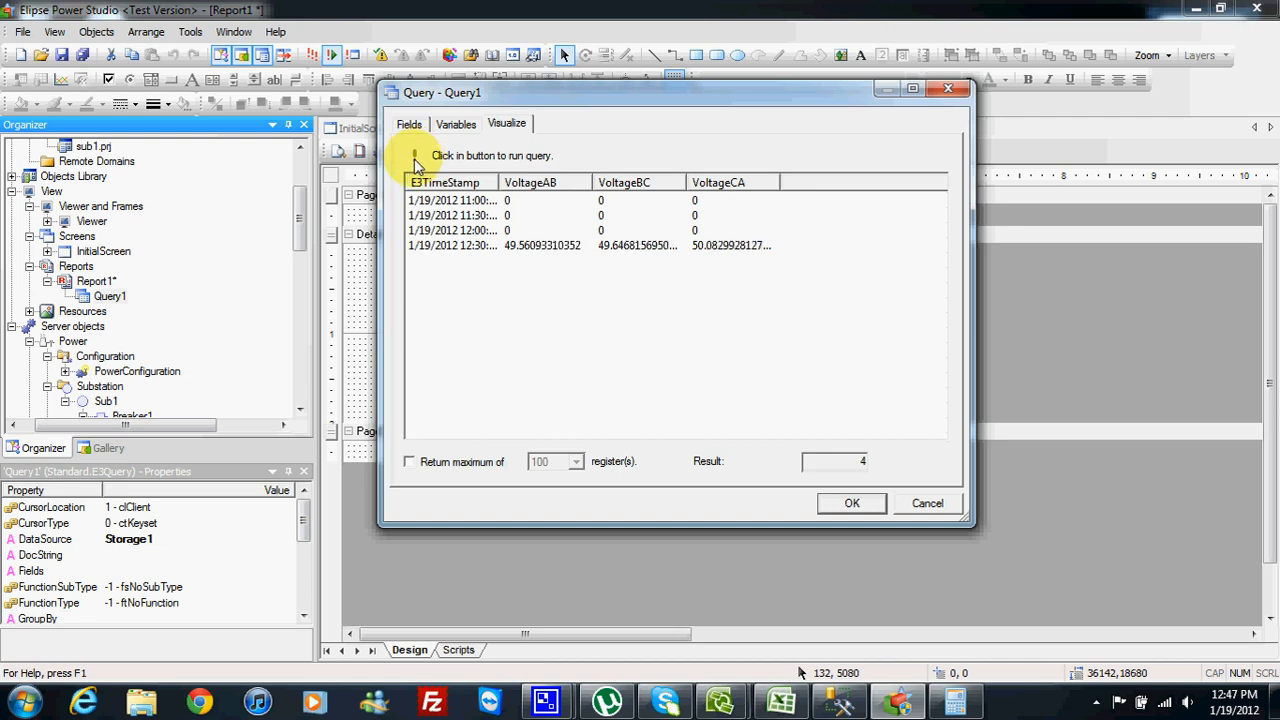
left_click_drag(502, 195, 585, 198)
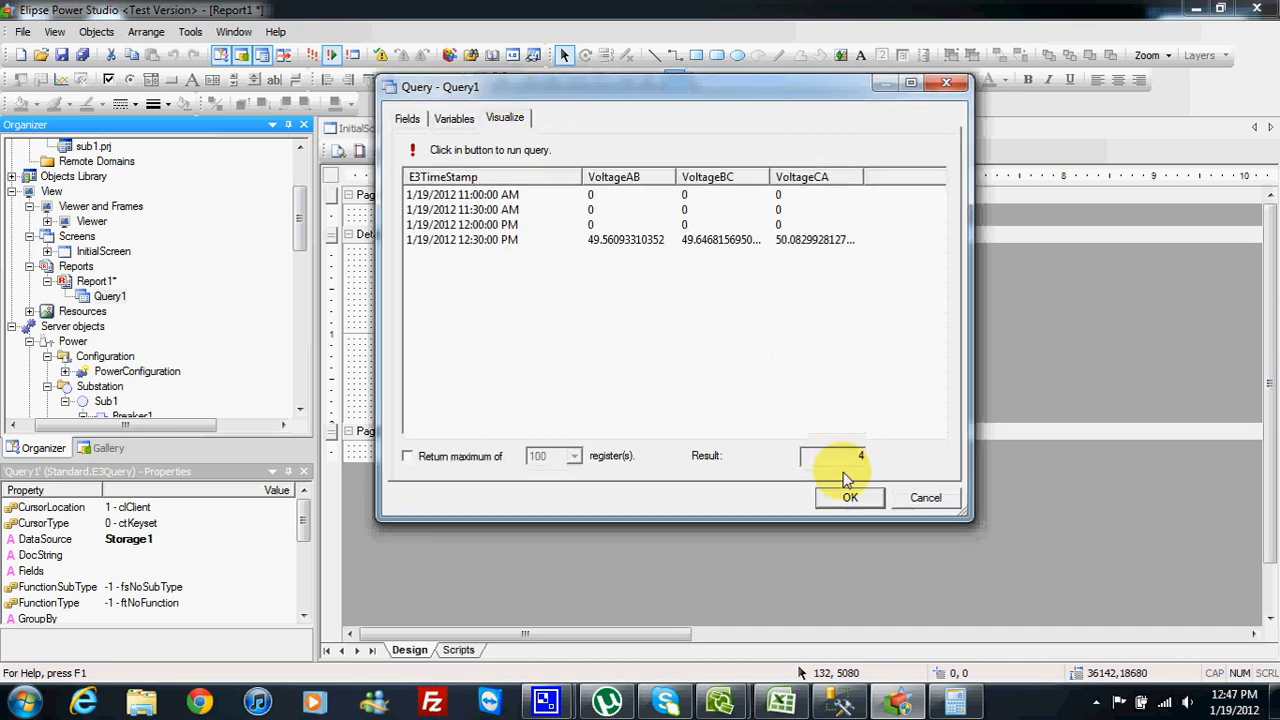
- Accept the query configuration and save the report
left_click(846, 500)
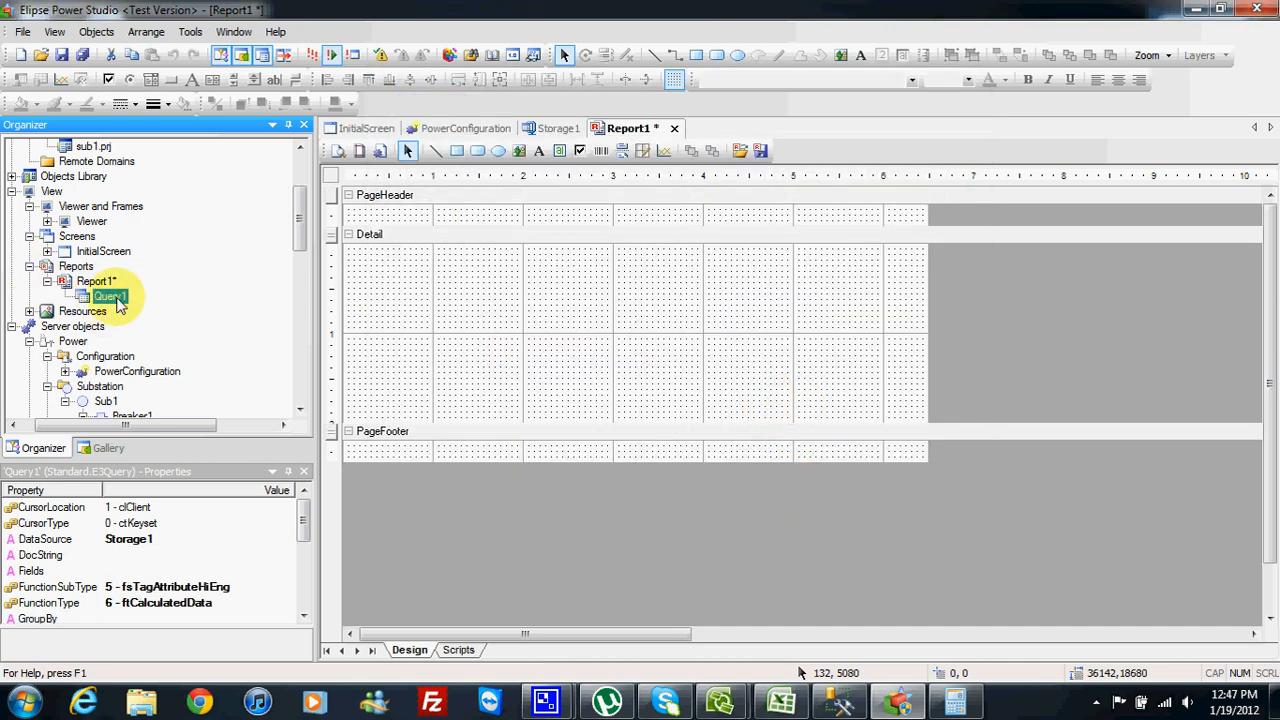
left_click(82, 55)
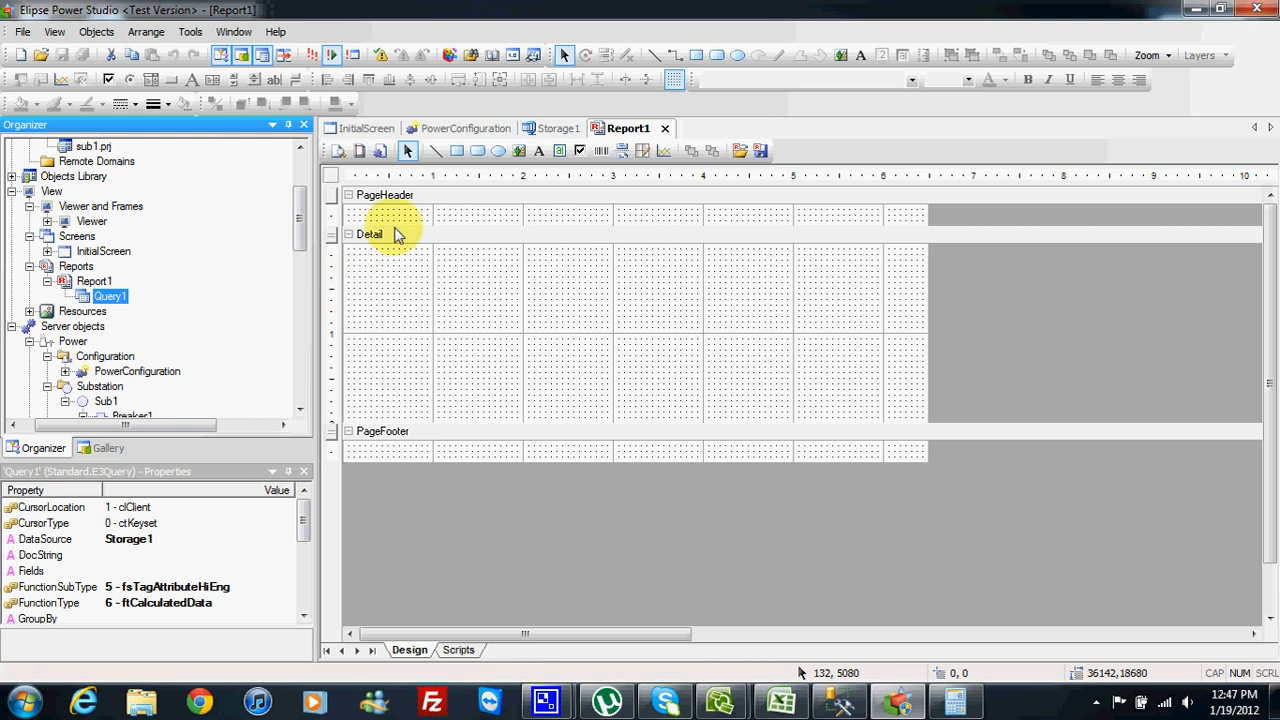
- Enlarge the PageHeader section to about 1.5 inches high and draw an image frame of about 1.9 by 1 inch in it
left_click_drag(450, 233, 448, 340)
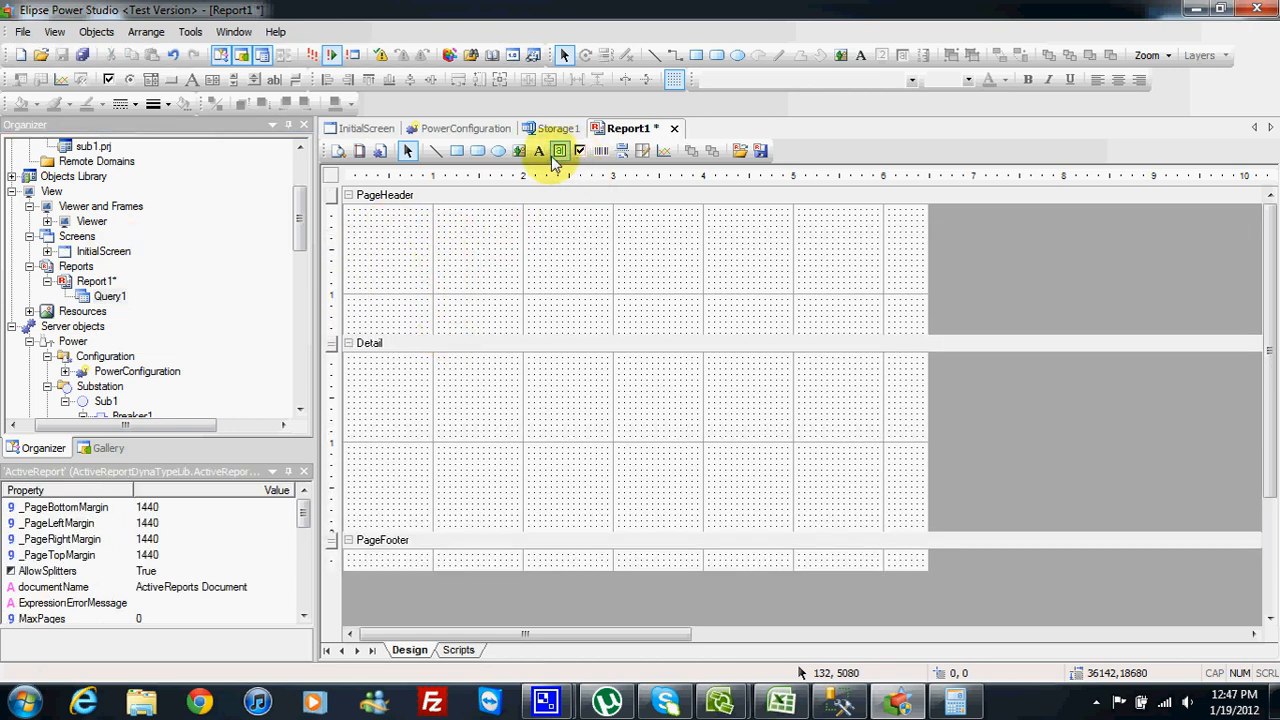
left_click(519, 150)
left_click_drag(366, 228, 538, 312)
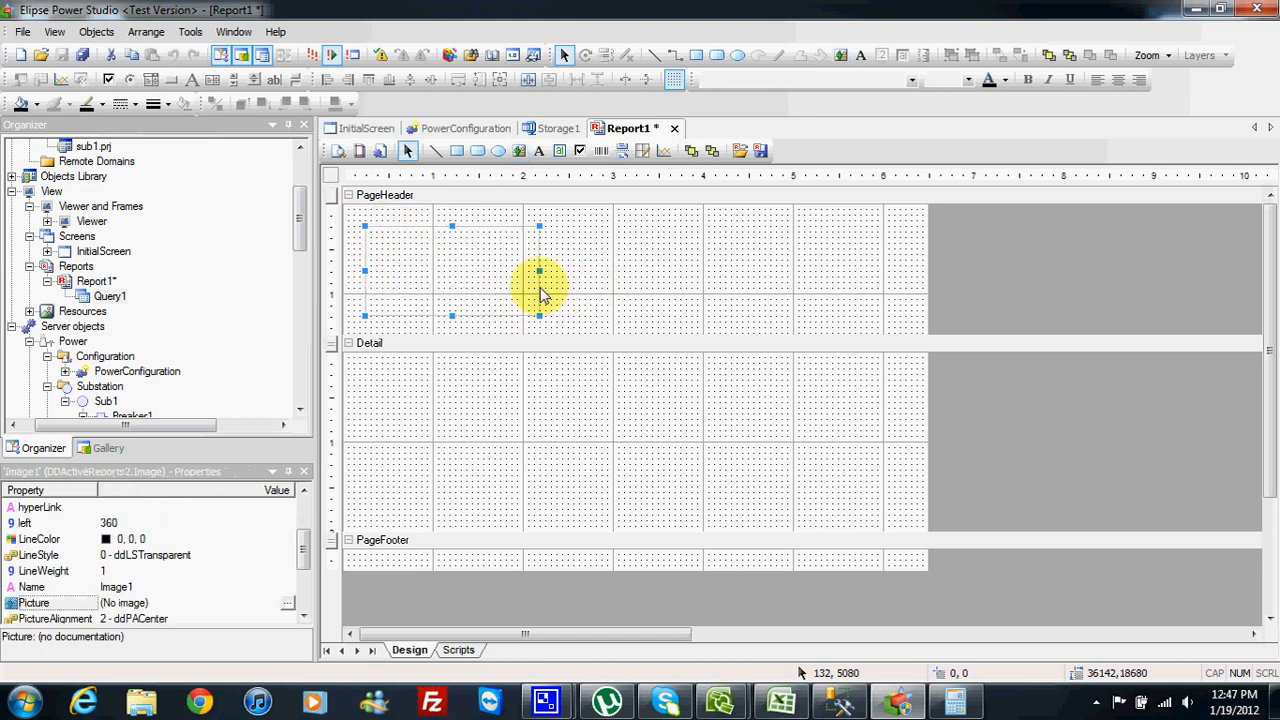
- Start choosing the picture for the header image and browse to the Elipse folder on drive D
left_click(285, 605)
left_click(709, 190)
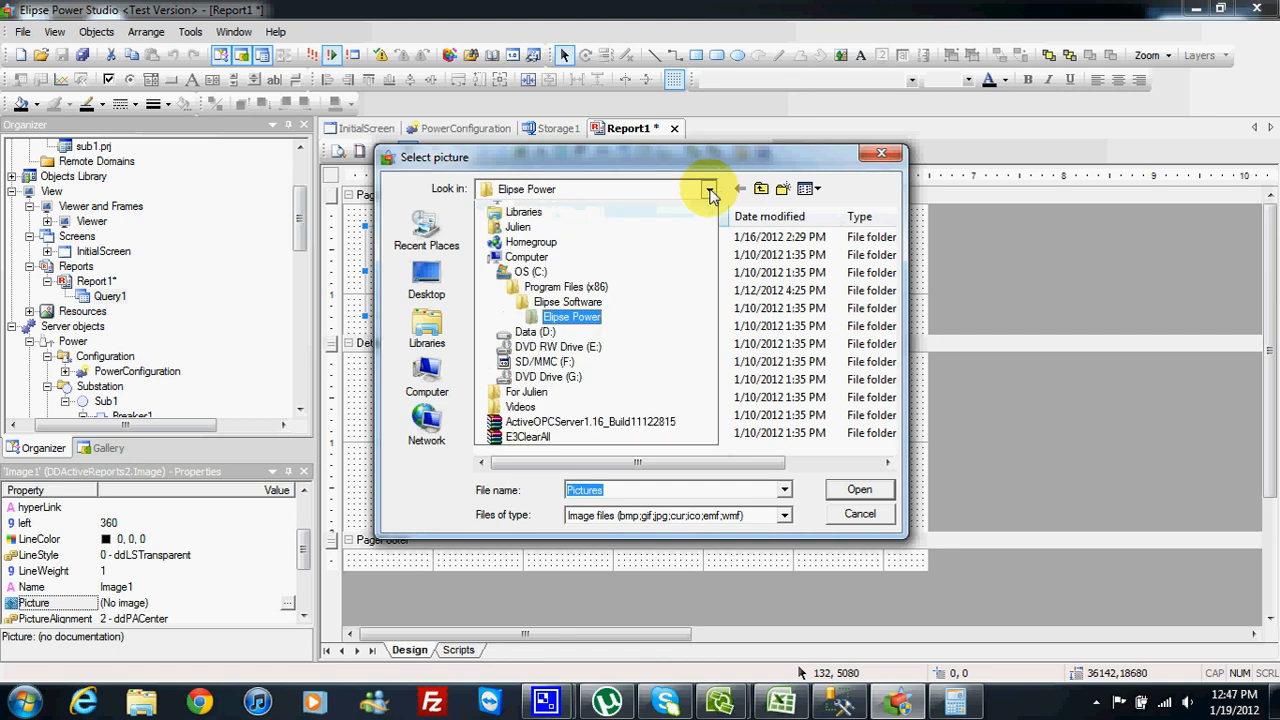
left_click(706, 191)
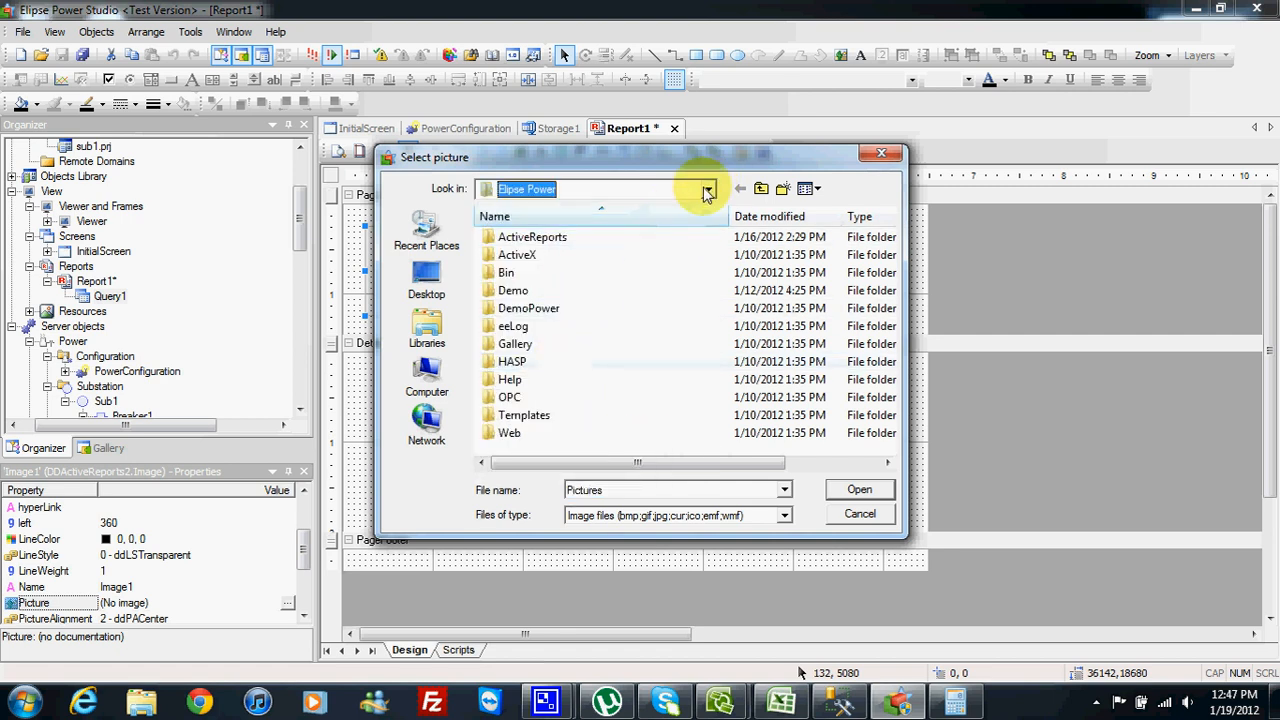
left_click(706, 191)
left_click(557, 370)
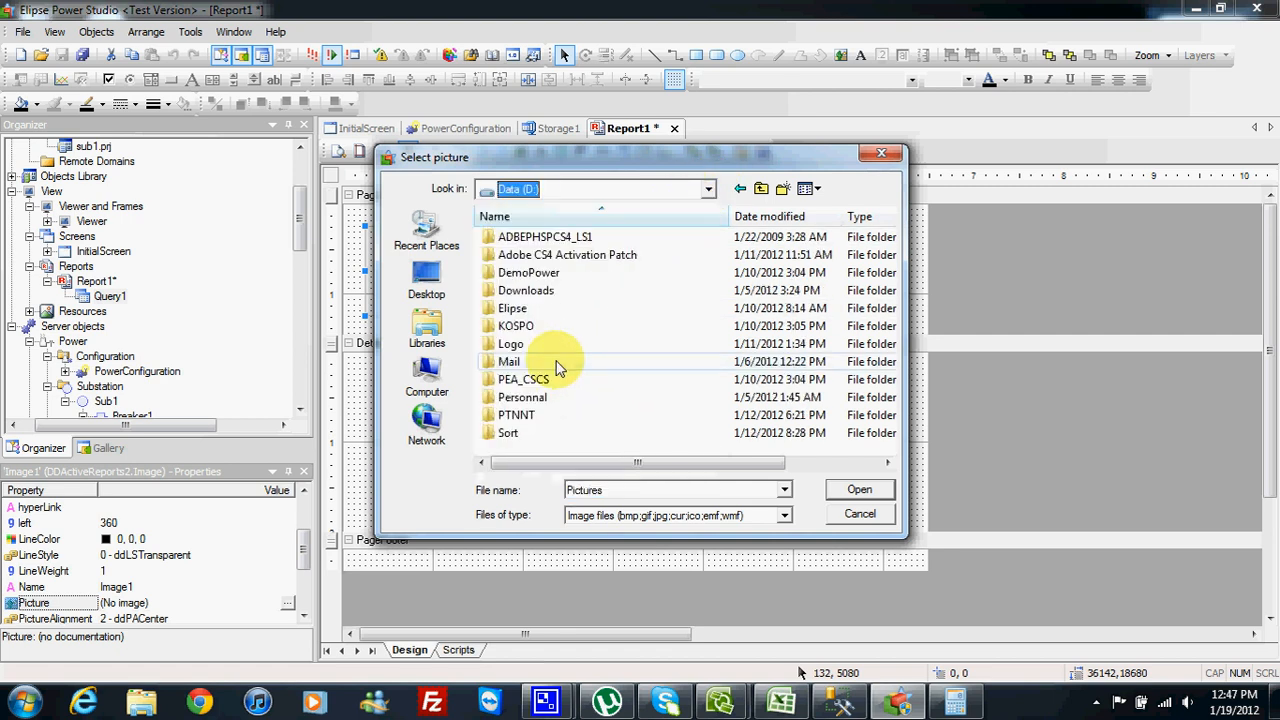
double_click(514, 308)
- Load the Elipse Software logo from the EP folder under Tutorial into the header image and widen its frame slightly
scroll(560, 385, "down", 5)
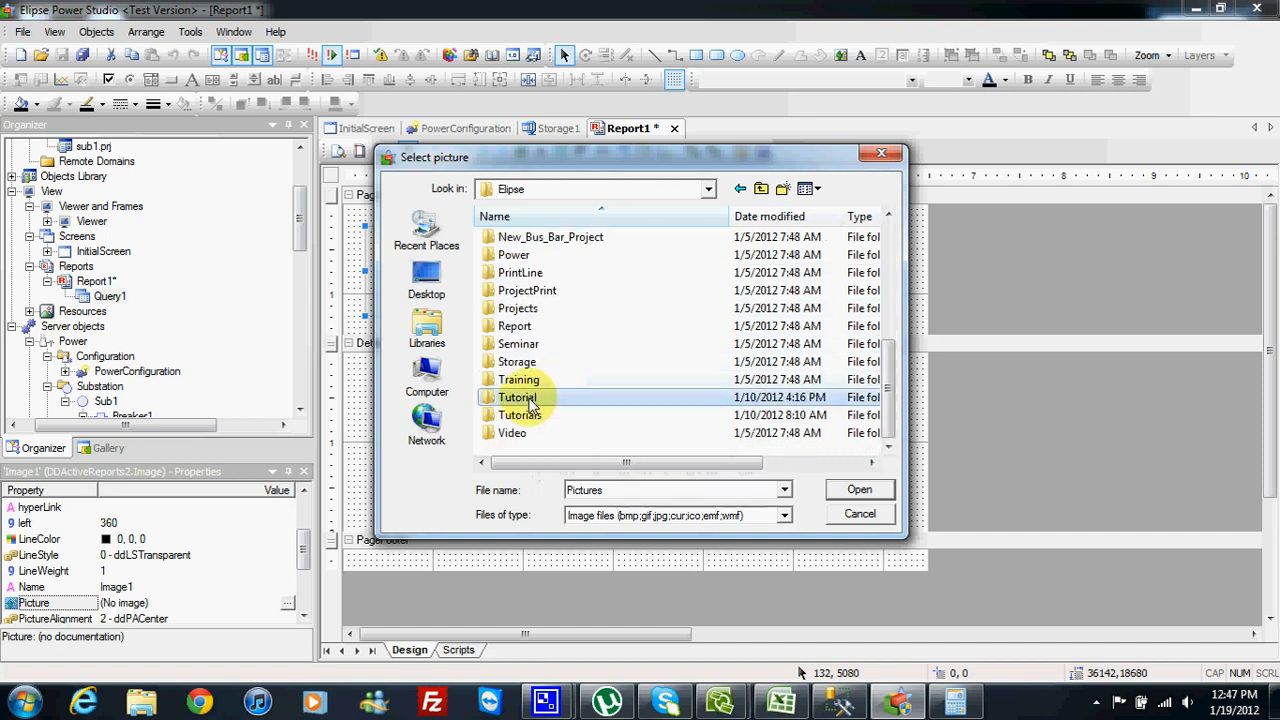
double_click(528, 400)
double_click(506, 242)
double_click(505, 242)
scroll(525, 408, "down", 2)
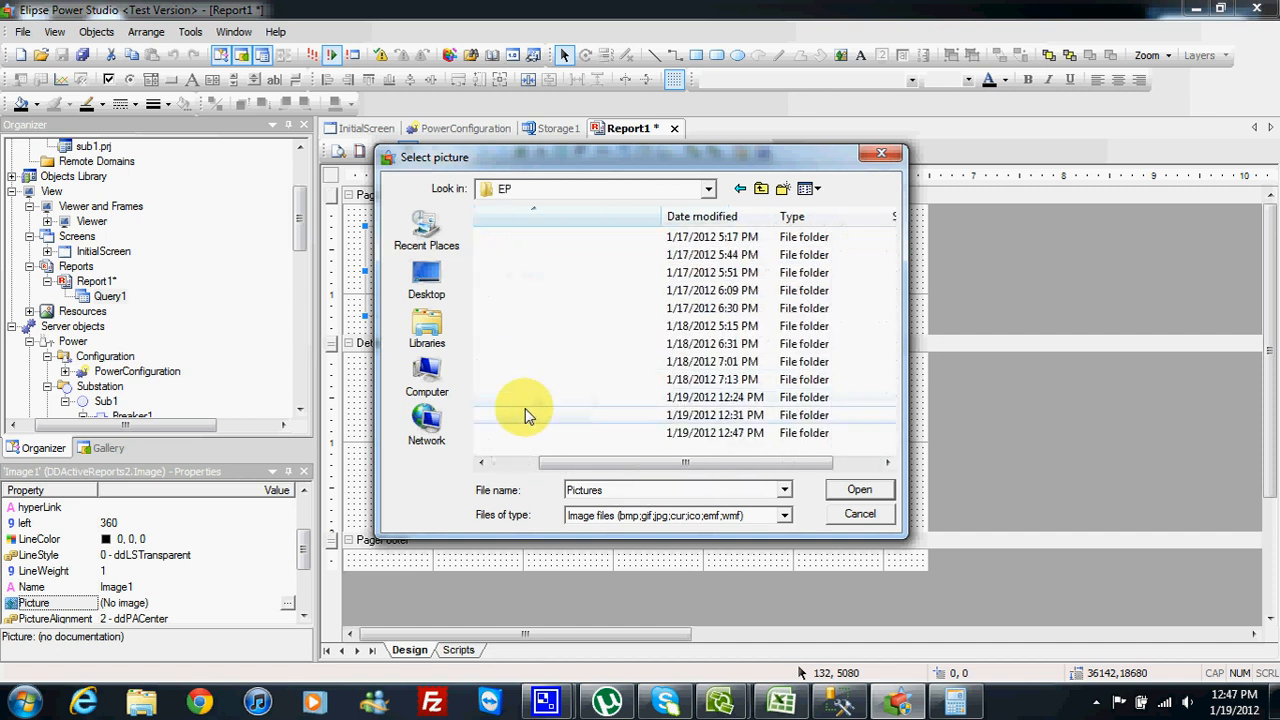
scroll(525, 408, "up", 2)
double_click(492, 428)
double_click(570, 286)
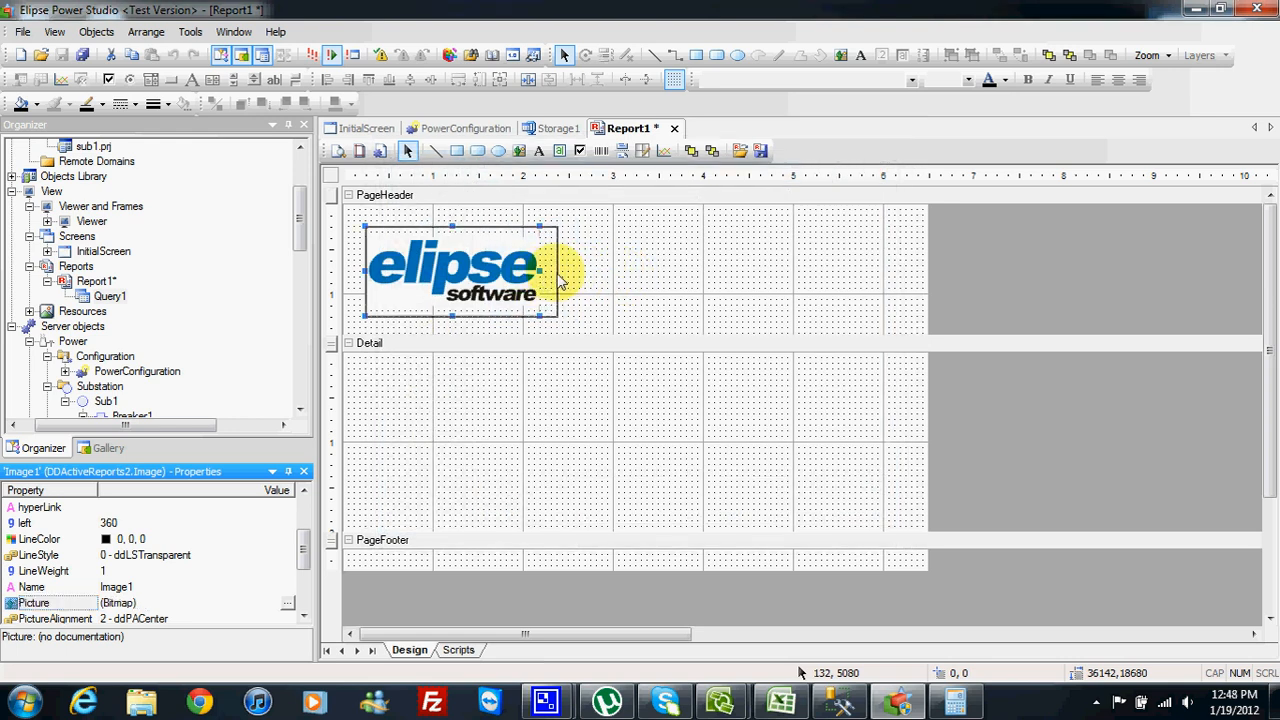
left_click(603, 210)
- Add a label beside the logo in the page header with the caption Report
left_click(538, 150)
left_click_drag(597, 244, 829, 300)
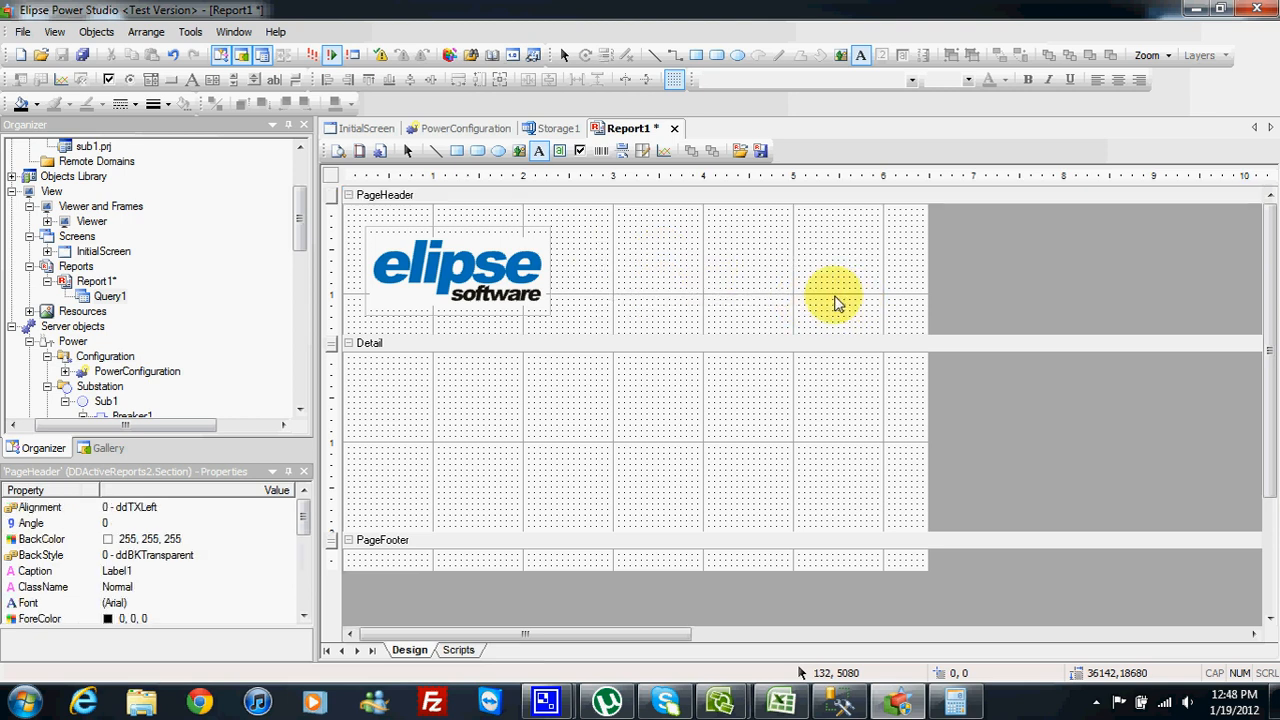
left_click(146, 574)
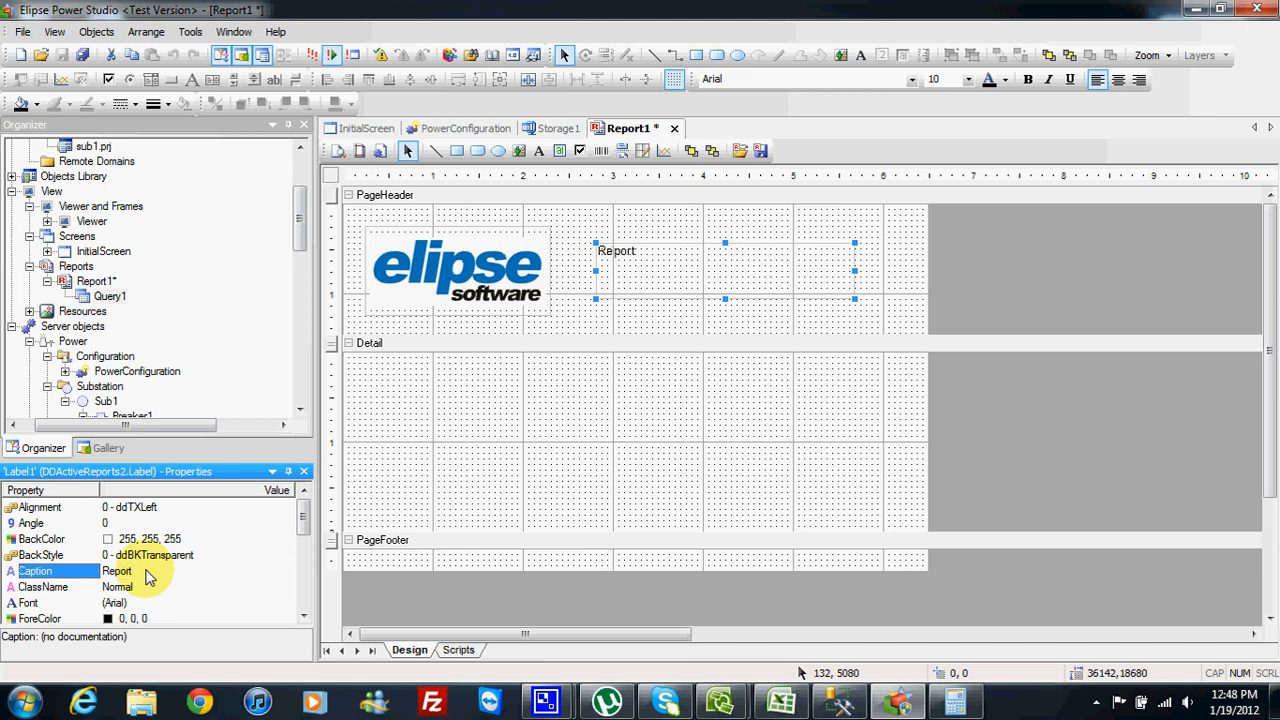
- Set the Report label's font size to 24 and narrow its frame to about 1.2 inches
left_click(670, 270)
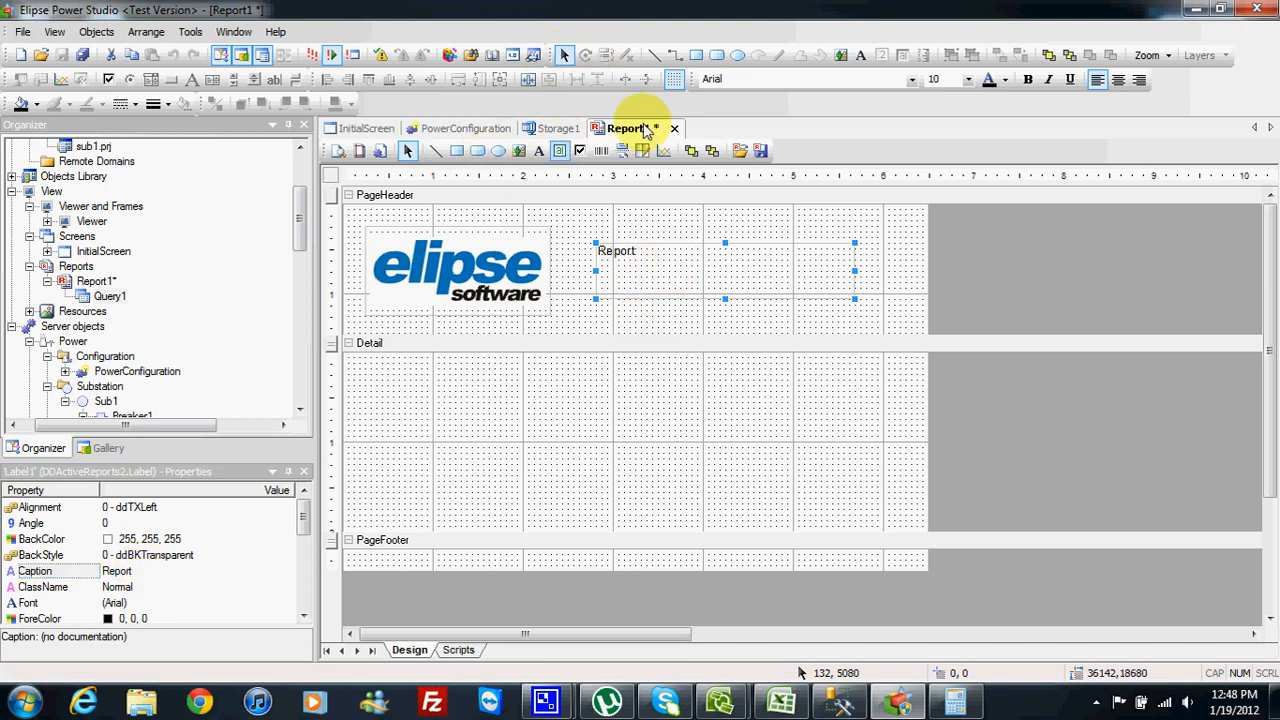
left_click(967, 80)
left_click(940, 191)
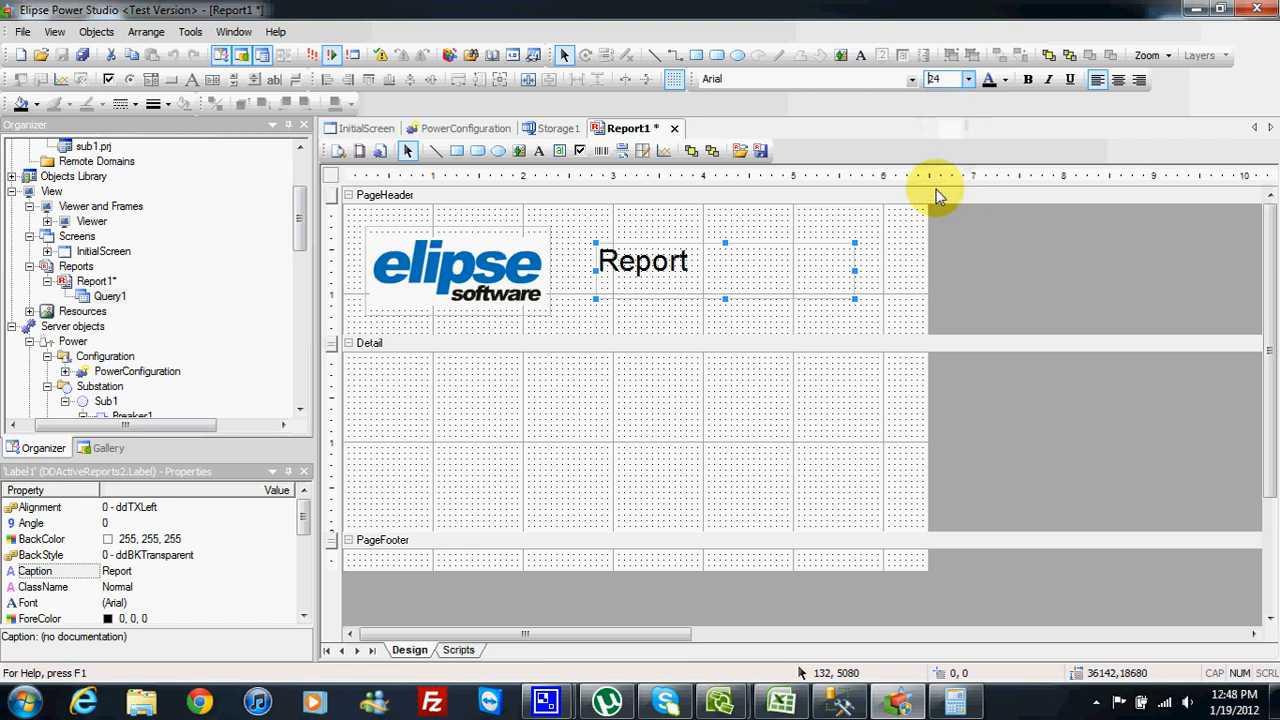
left_click_drag(855, 270, 703, 270)
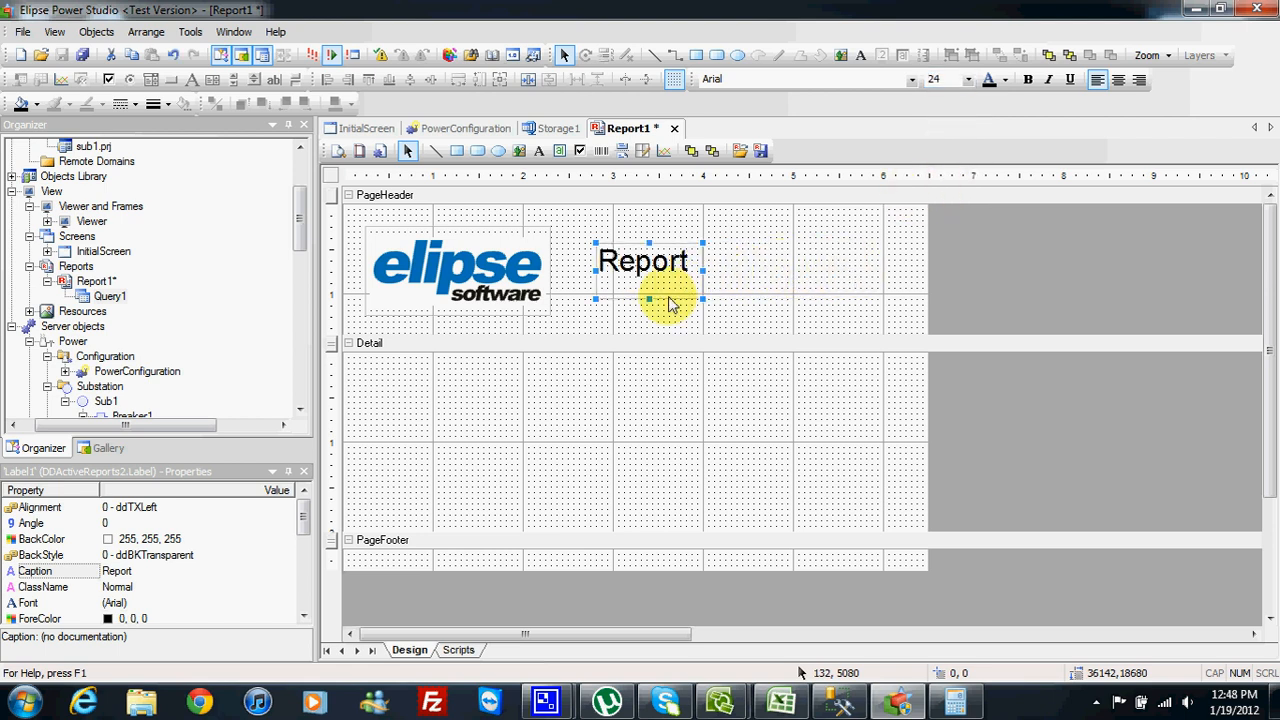
- Insert a group header and footer section around the report's Detail section
right_click(661, 321)
mouse_move(700, 329)
left_click(840, 329)
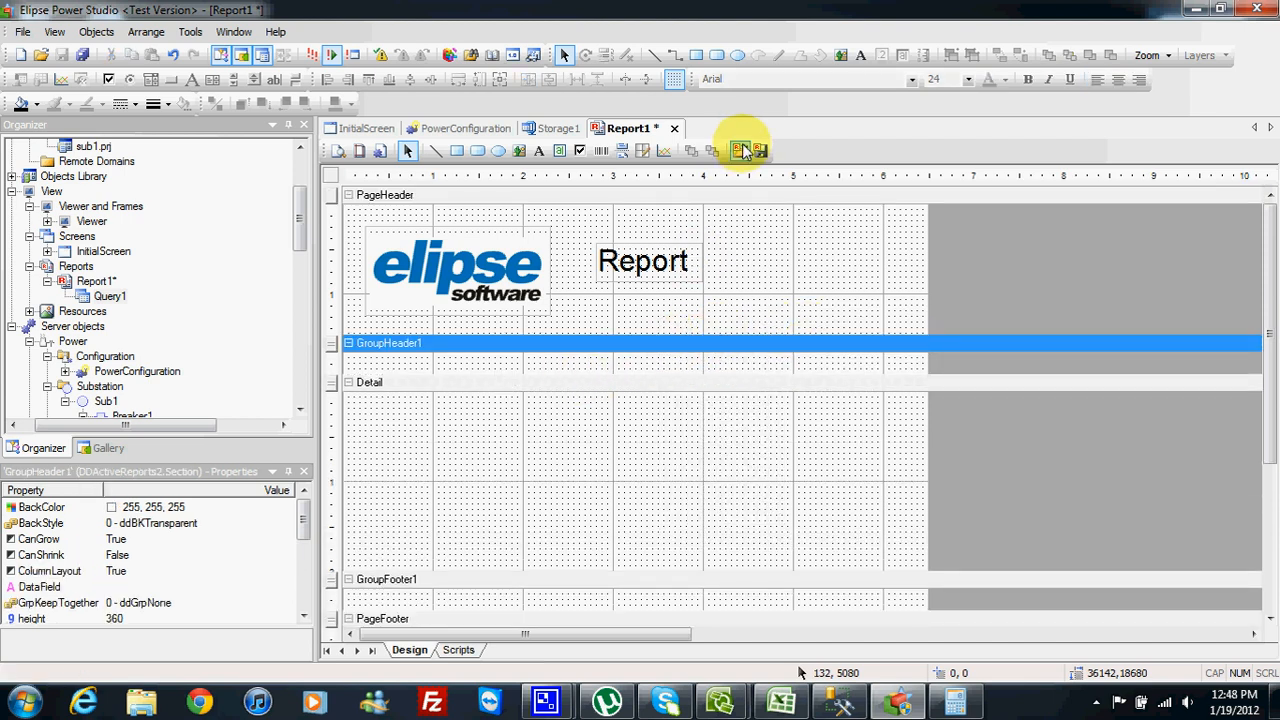
- Add a label about 1.2 inches wide at the start of the group header with the caption Time
left_click(538, 151)
left_click_drag(358, 362, 461, 370)
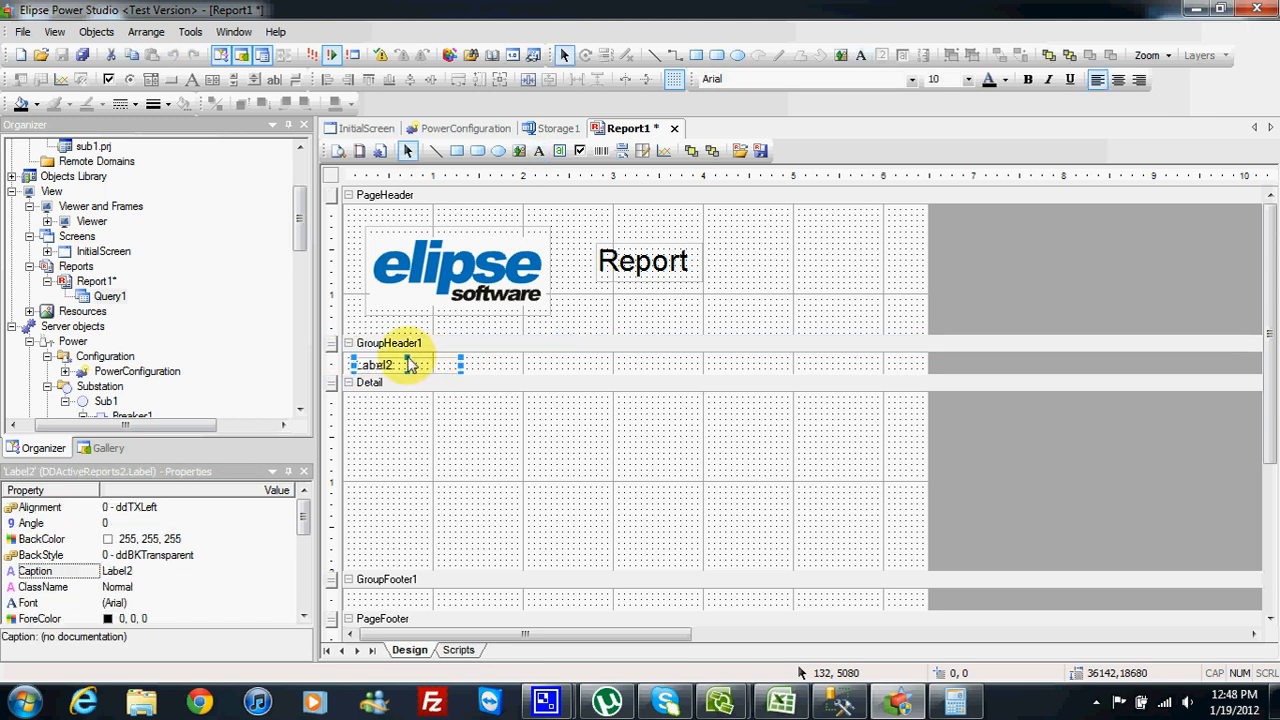
left_click(413, 365)
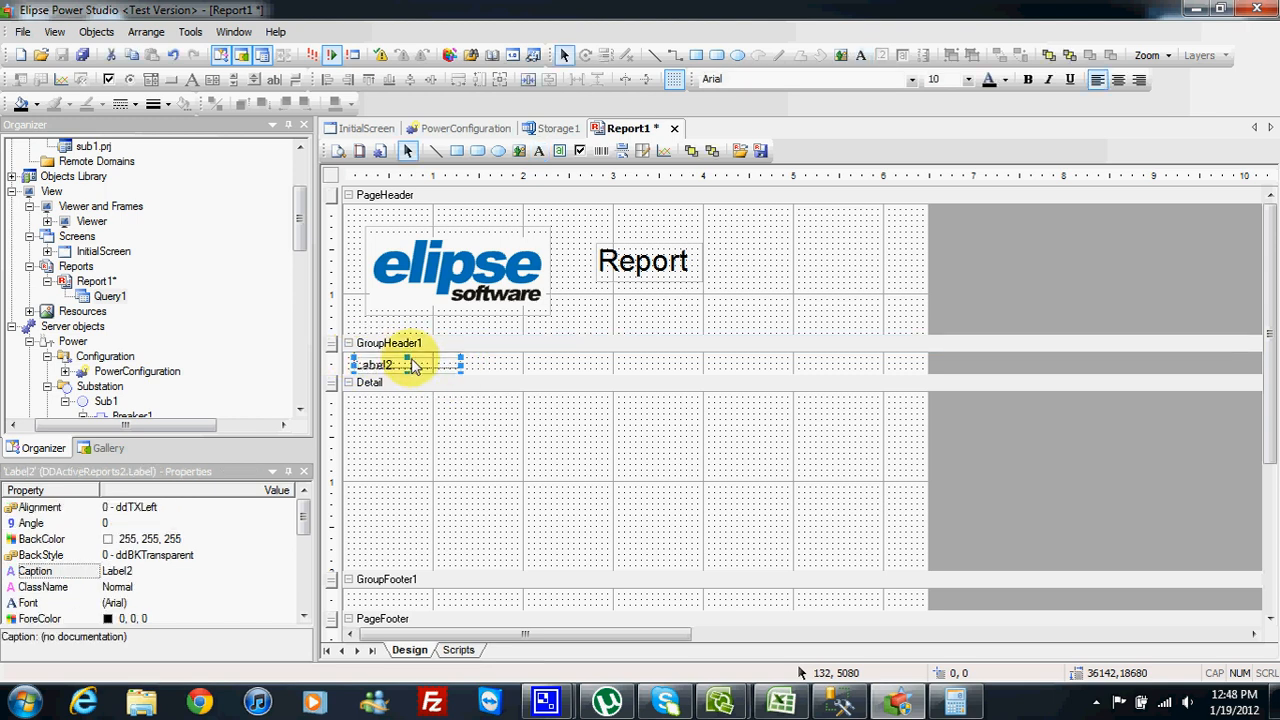
left_click(193, 572)
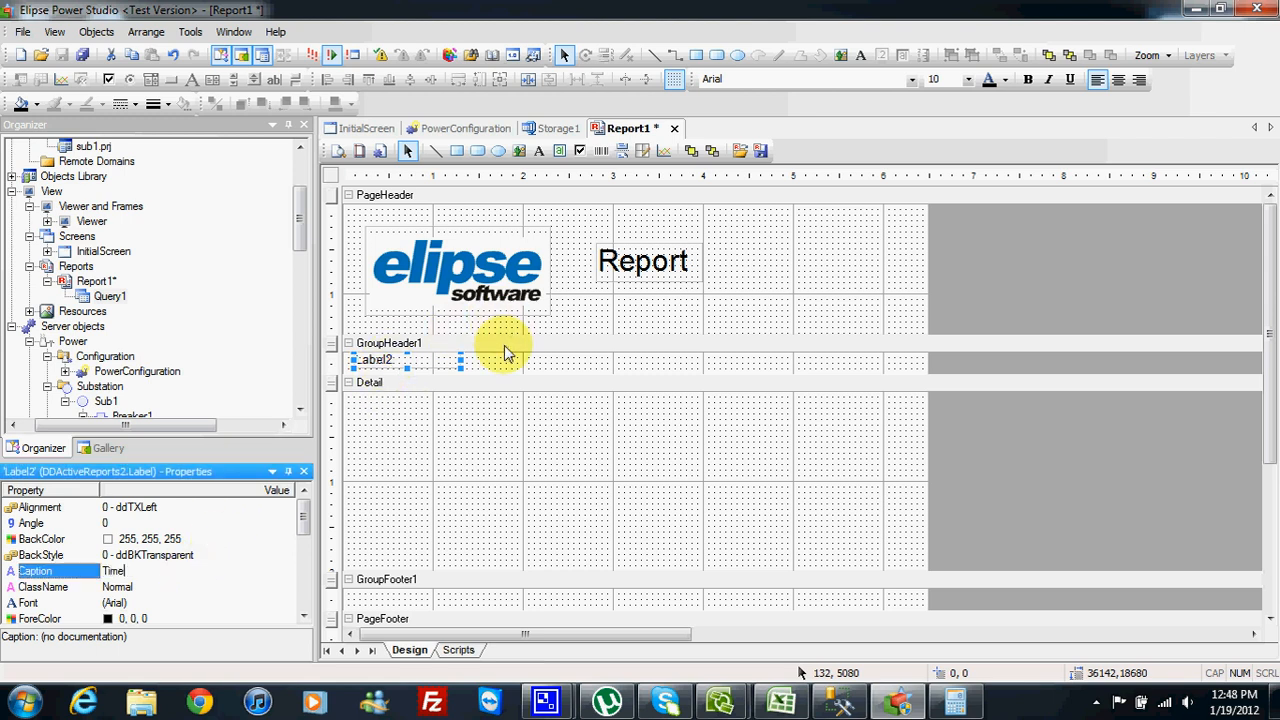
- Add a label about 1.5 inches wide after the Time label in the group header, captioned VoltageAB
left_click(545, 153)
left_click_drag(478, 352, 613, 370)
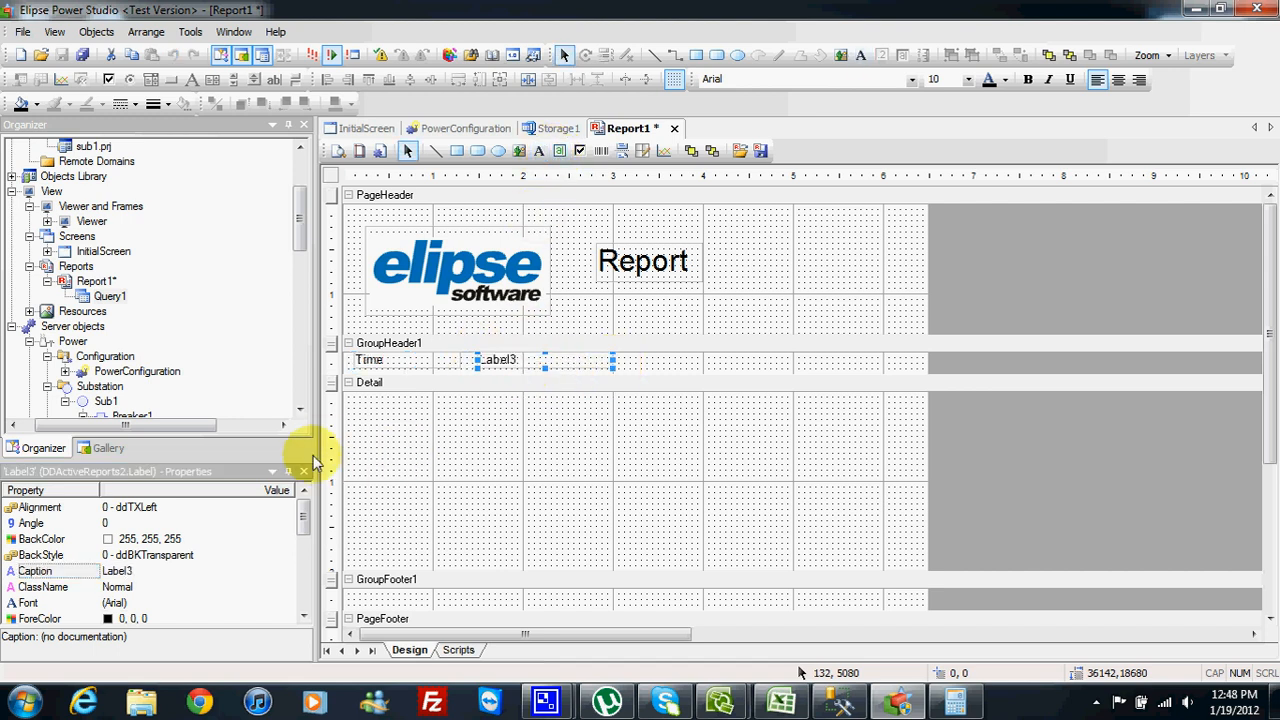
left_click(167, 571)
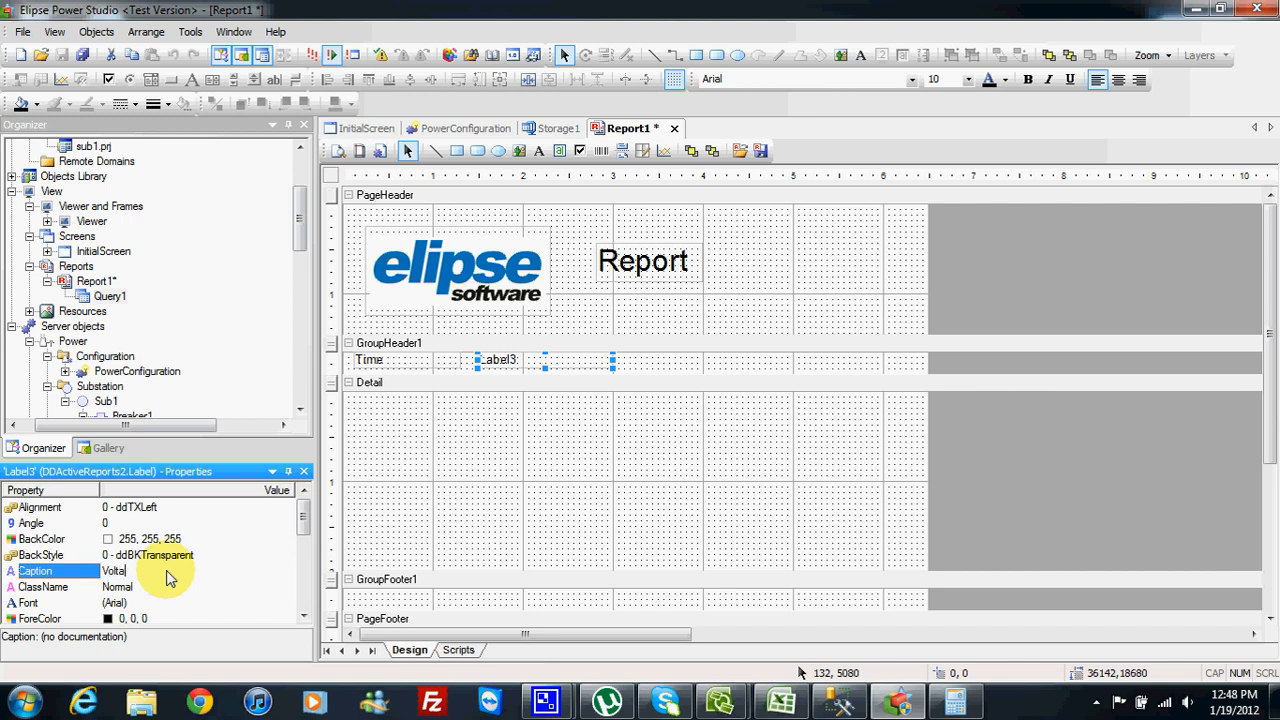
left_click(665, 313)
- Add a label about 1.1 inches wide after the VoltageAB label in the group header, captioned VoltageBC
left_click(538, 151)
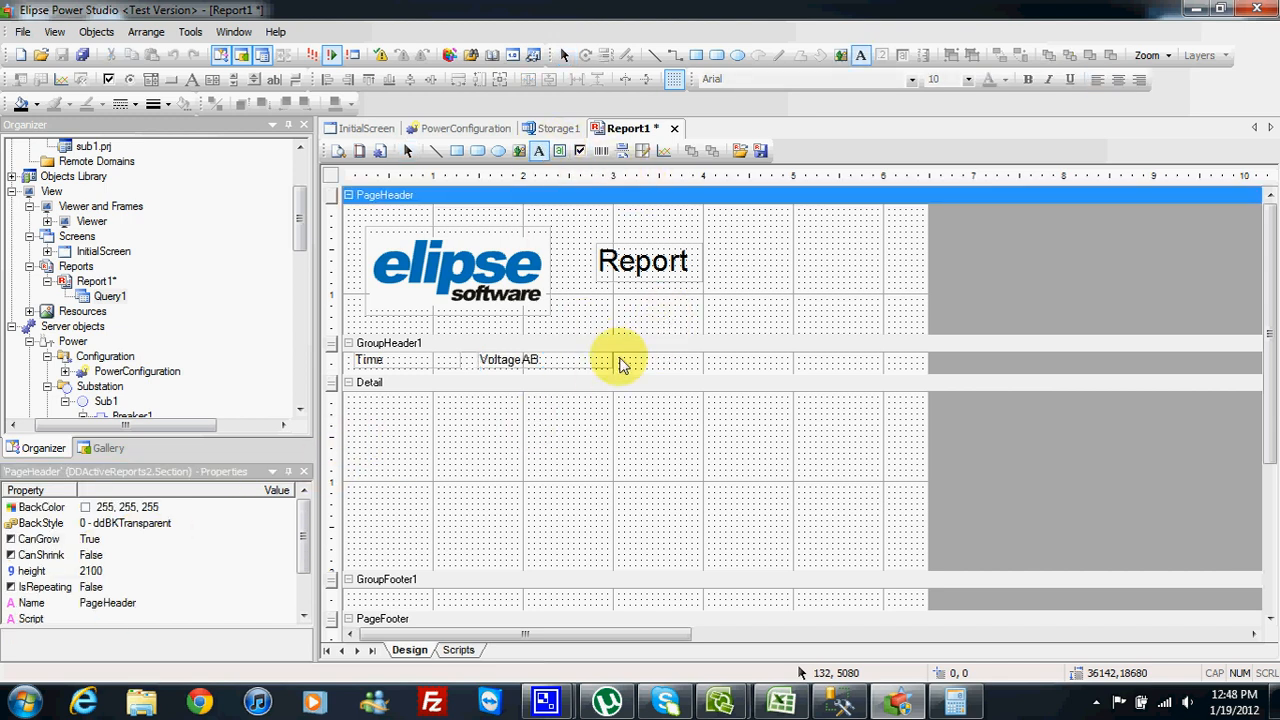
left_click_drag(617, 353, 721, 366)
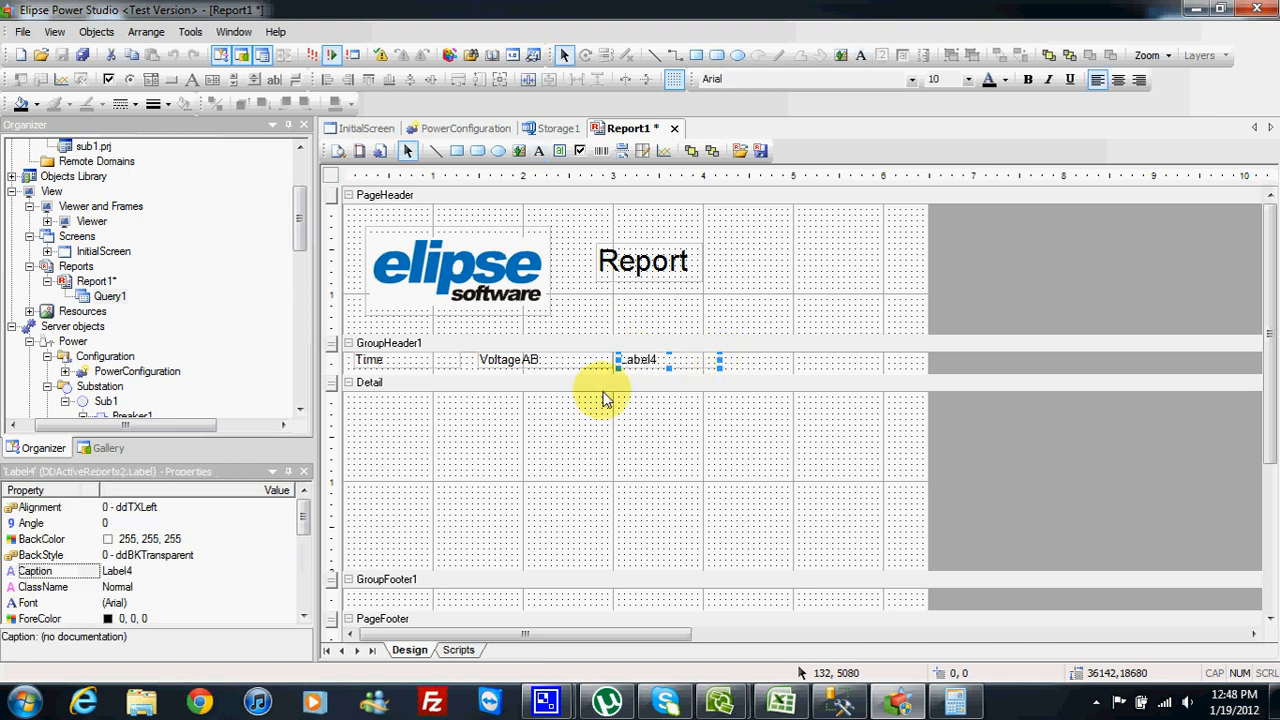
left_click(146, 579)
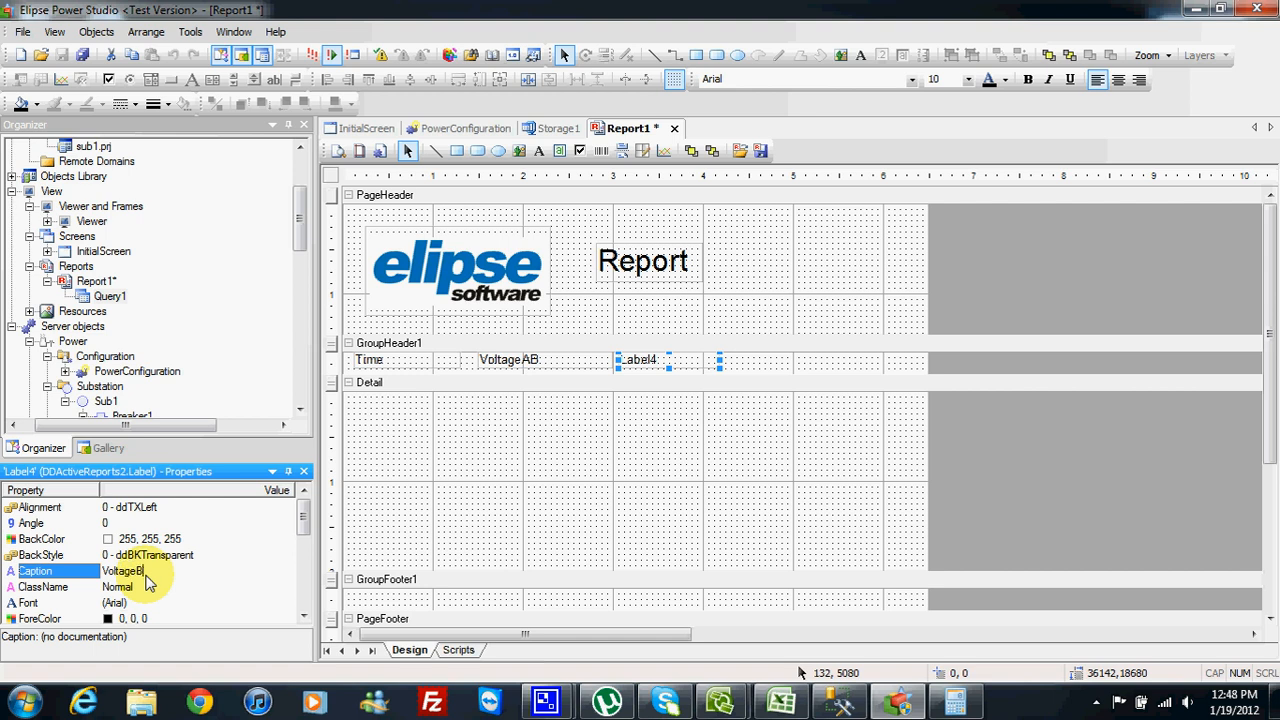
- Add a label about 1.1 inches wide after the VoltageBC label in the group header, captioned VoltageCA
left_click(538, 151)
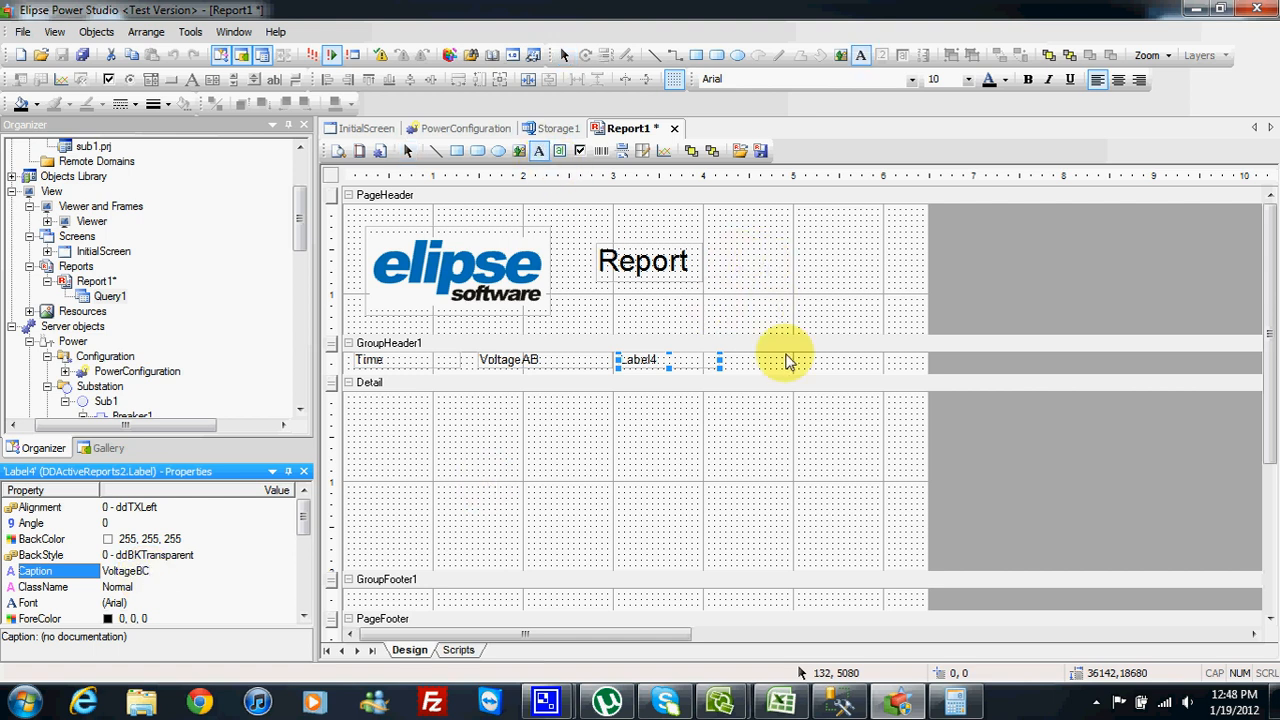
left_click_drag(743, 354, 838, 368)
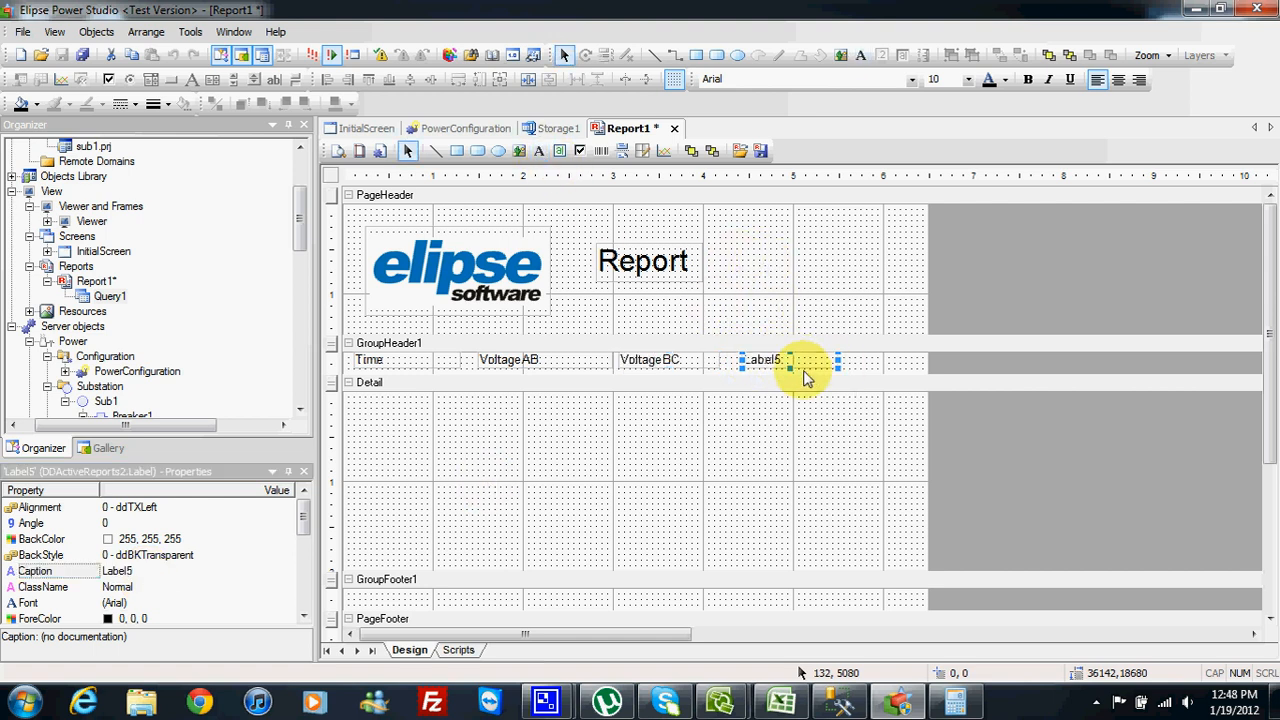
left_click(150, 571)
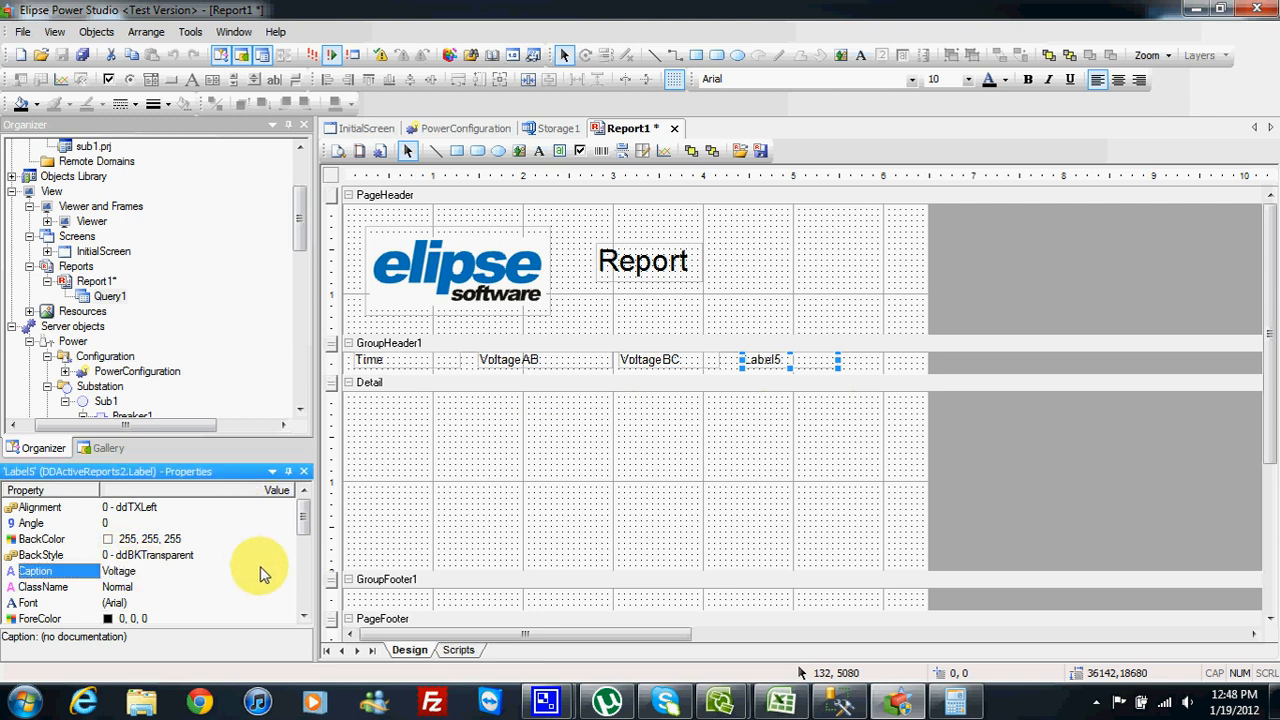
- Extend the left edges of the VoltageBC and VoltageCA labels to even out the columns, and reduce the group header's height slightly
left_click(605, 367)
left_click(616, 366)
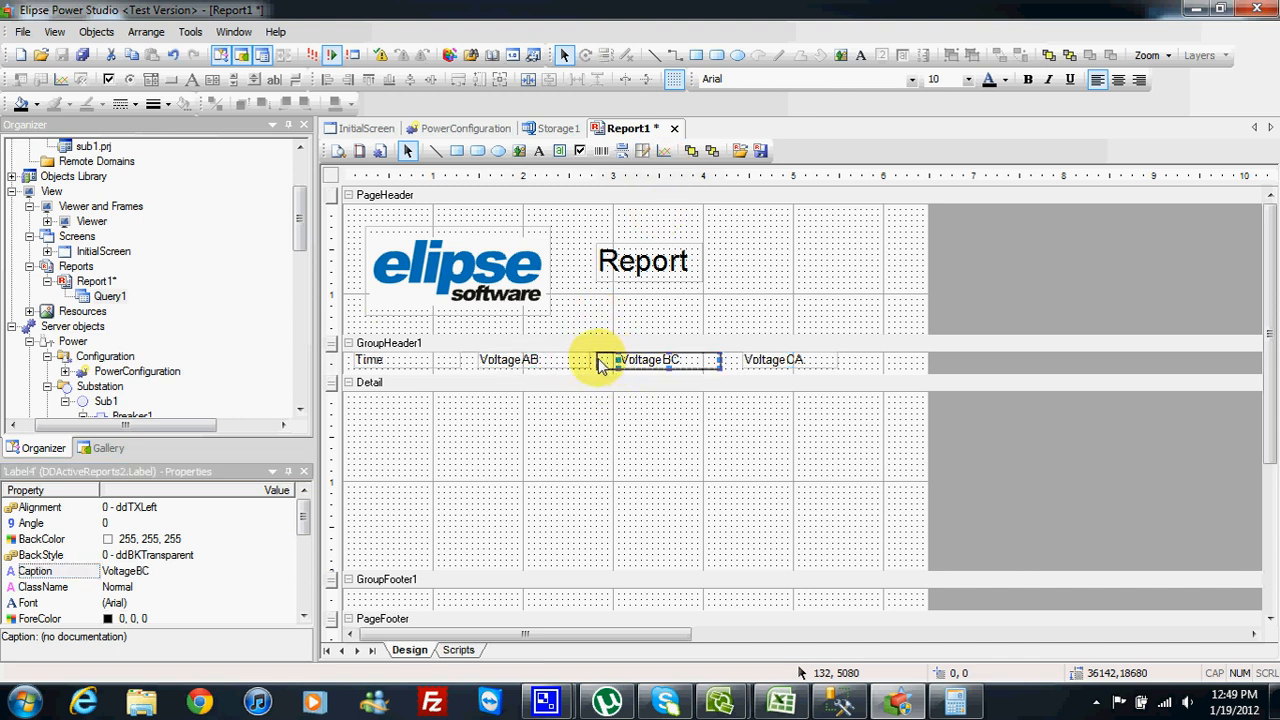
left_click_drag(600, 365, 597, 365)
left_click(752, 366)
left_click_drag(743, 366, 726, 362)
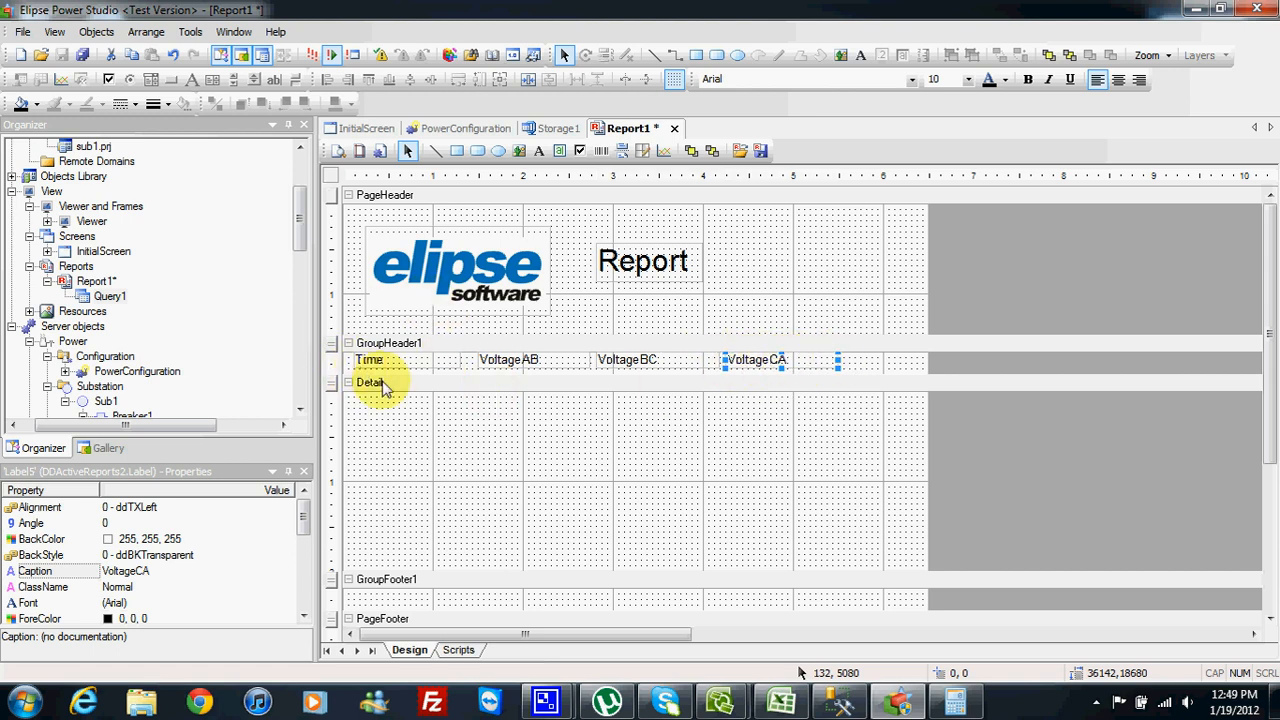
left_click_drag(386, 382, 385, 379)
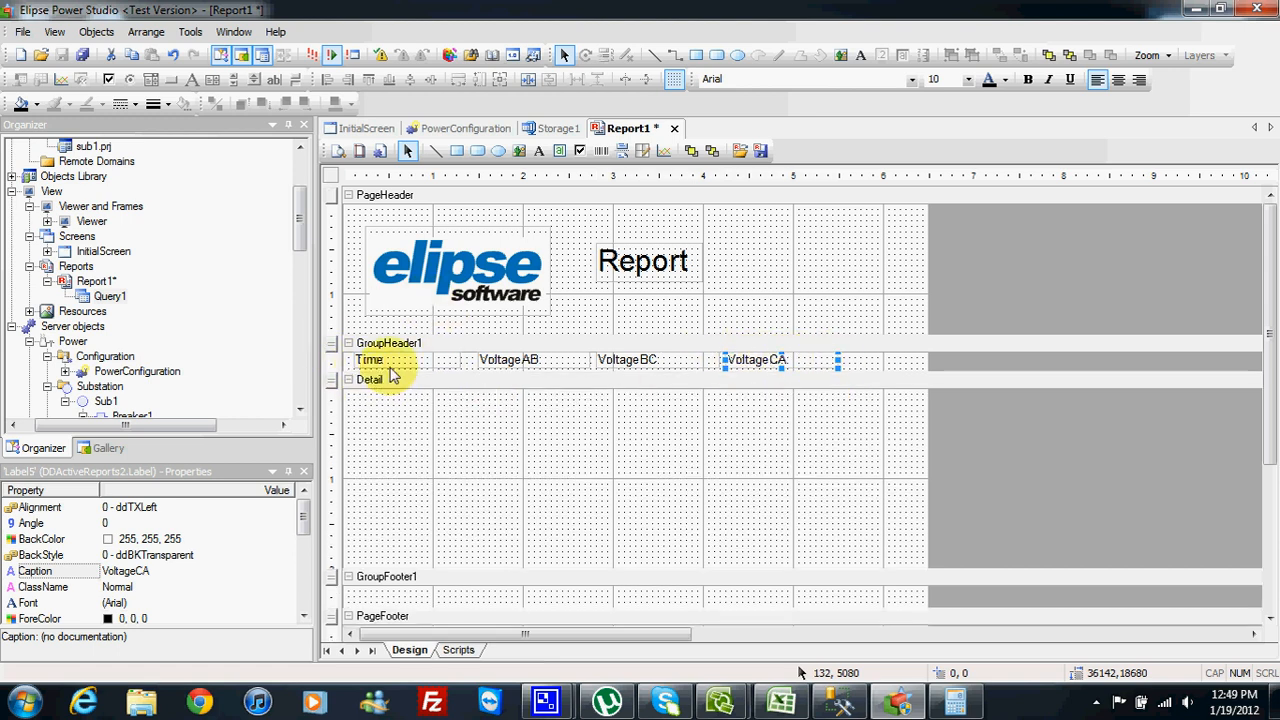
- Place four data fields side by side in the Detail section, beneath the Time, VoltageAB, VoltageBC and VoltageCA labels
left_click(560, 151)
left_click_drag(355, 397, 460, 395)
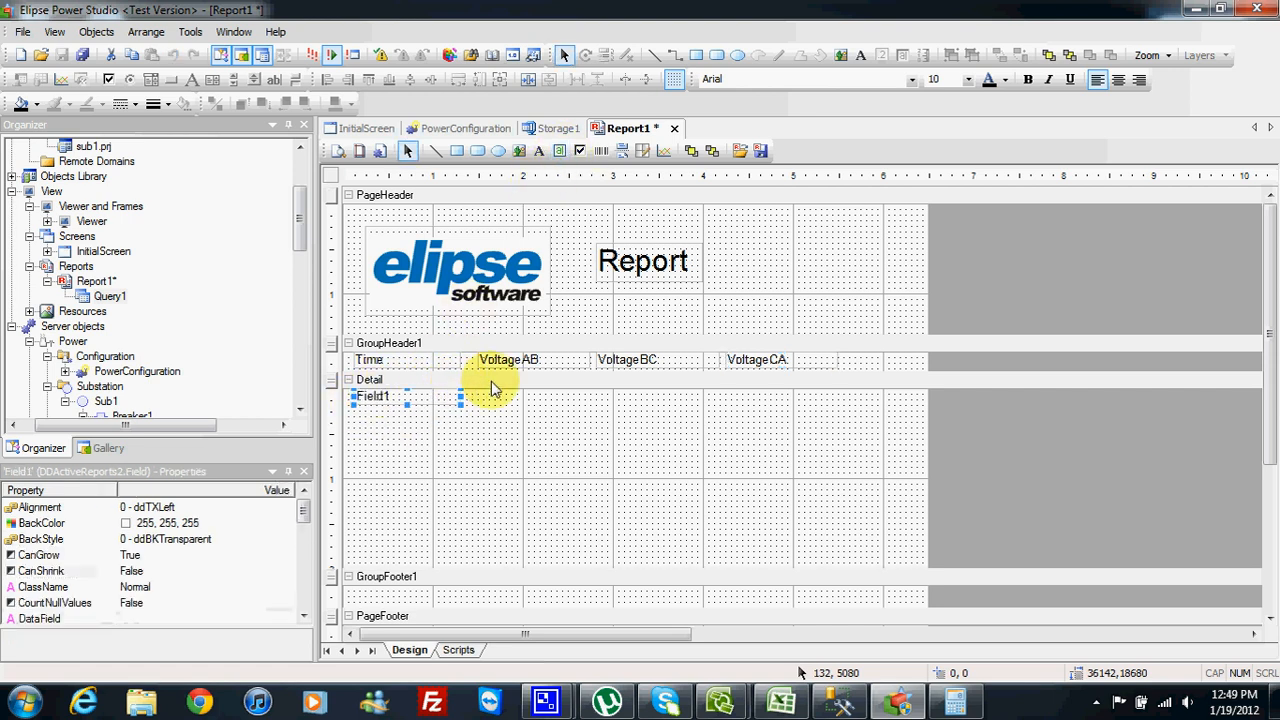
left_click(563, 158)
mouse_move(478, 391)
left_mouse_down()
mouse_move(509, 403)
mouse_move(590, 386)
mouse_move(720, 399)
left_mouse_up()
left_click(562, 156)
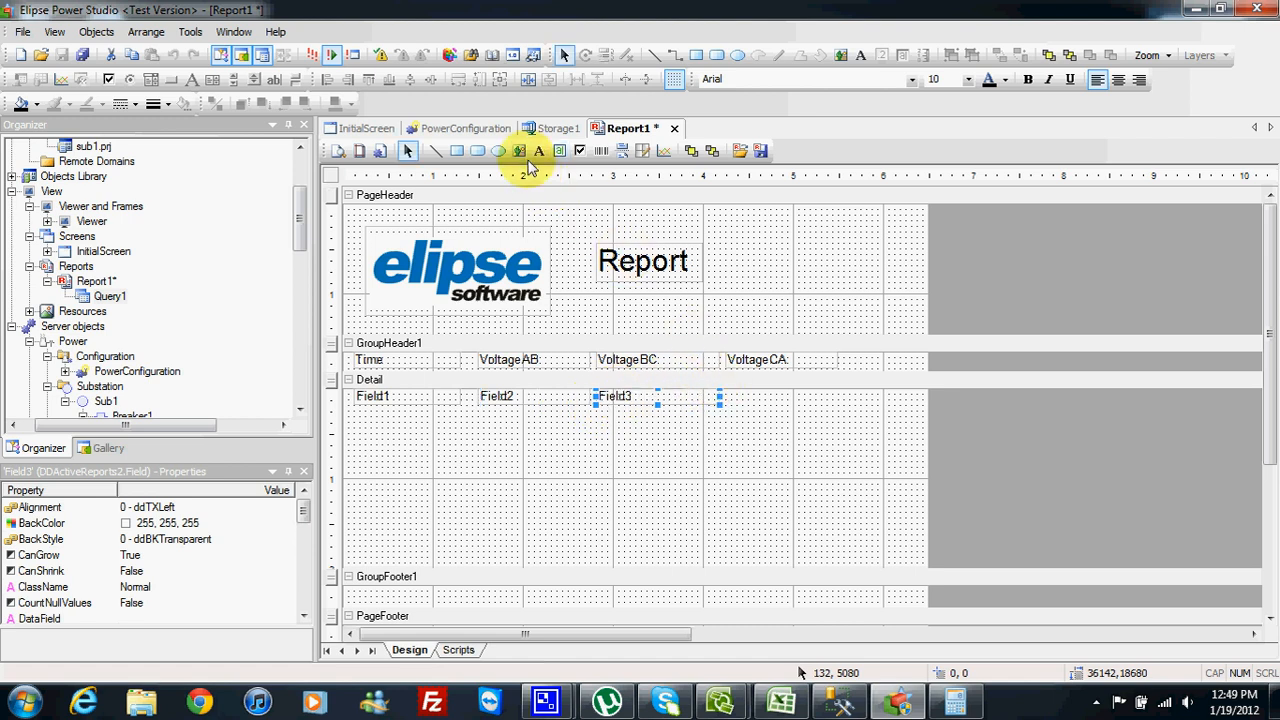
left_click(561, 154)
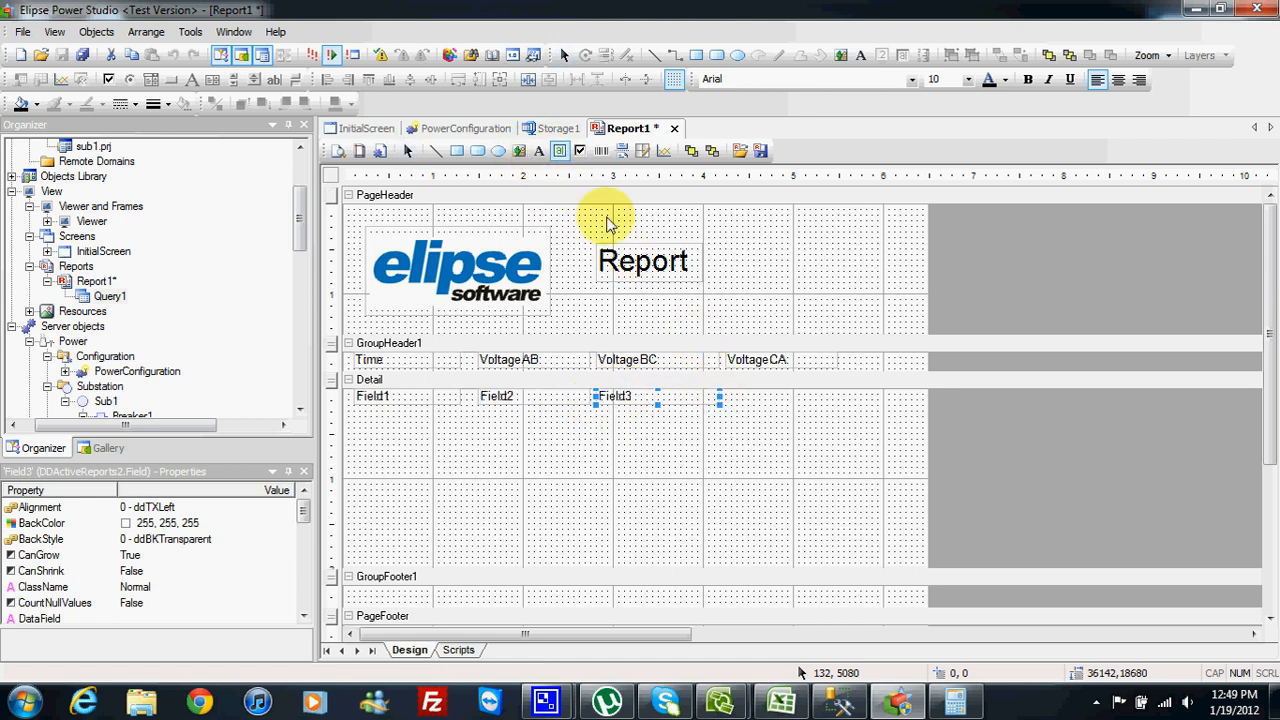
left_click_drag(838, 404, 721, 397)
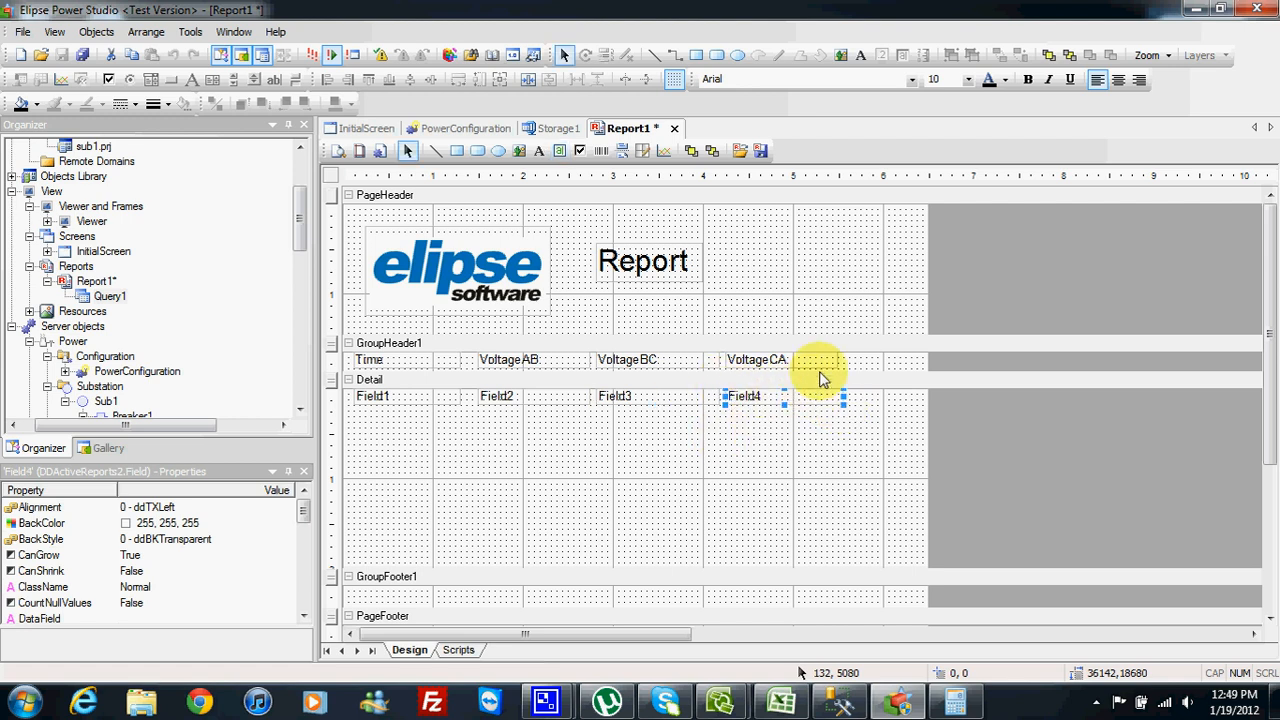
left_click(777, 457)
- Select the field under Time, reopen Query1's configuration and run the query to check its result column names
left_click(400, 399)
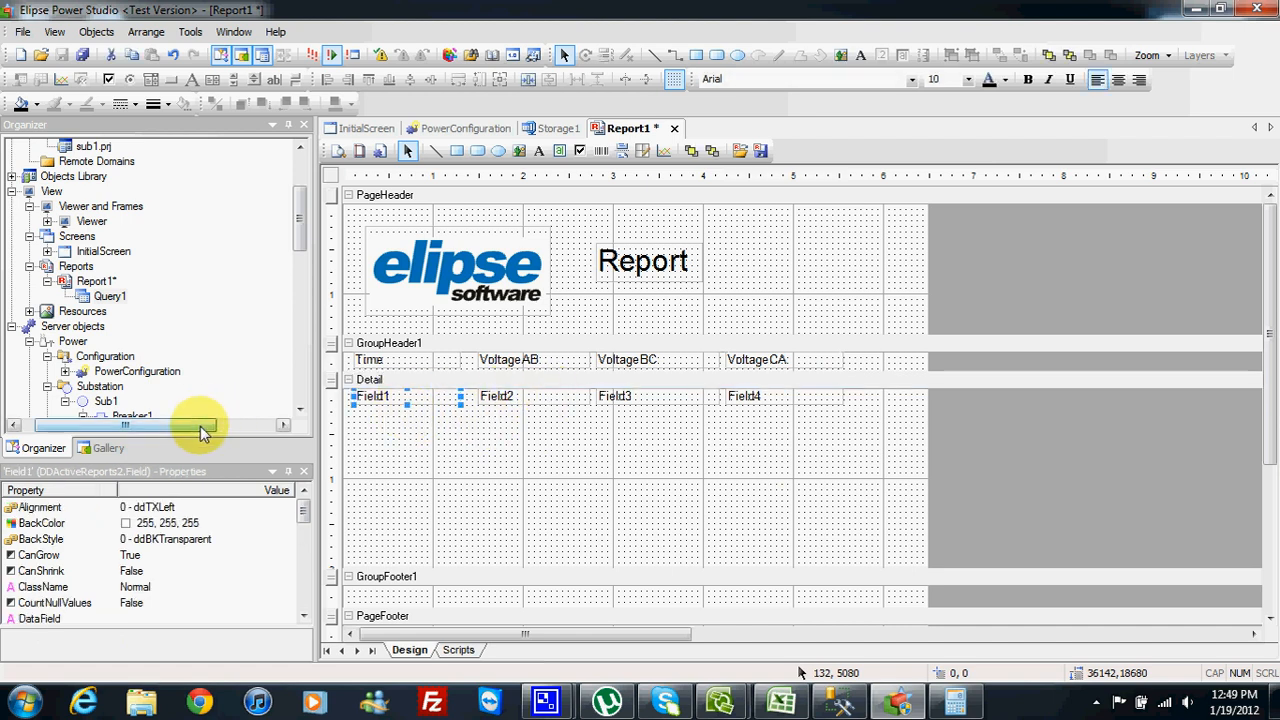
right_click(103, 297)
left_click(157, 305)
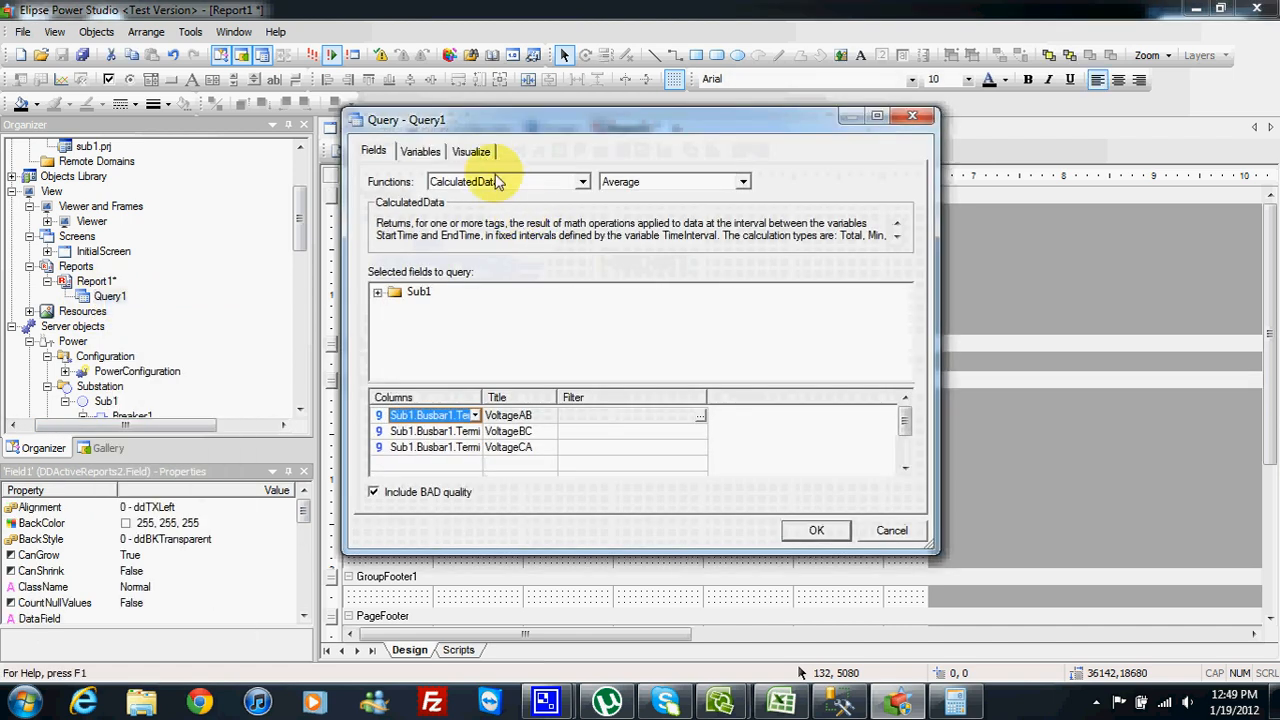
left_click(471, 150)
left_click(379, 182)
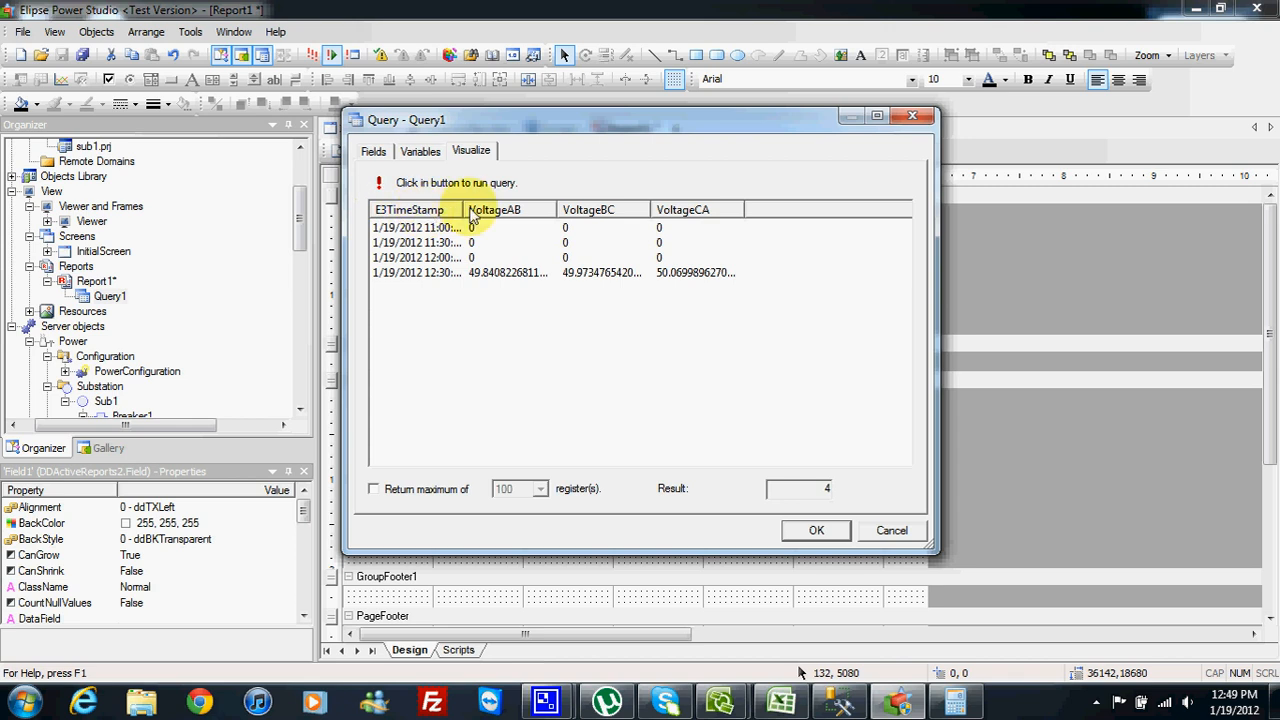
- Close Query1's configuration without changes and bind the Detail field under Time to the E3TimeStamp data field
left_click(893, 533)
left_click(665, 437)
left_click(400, 394)
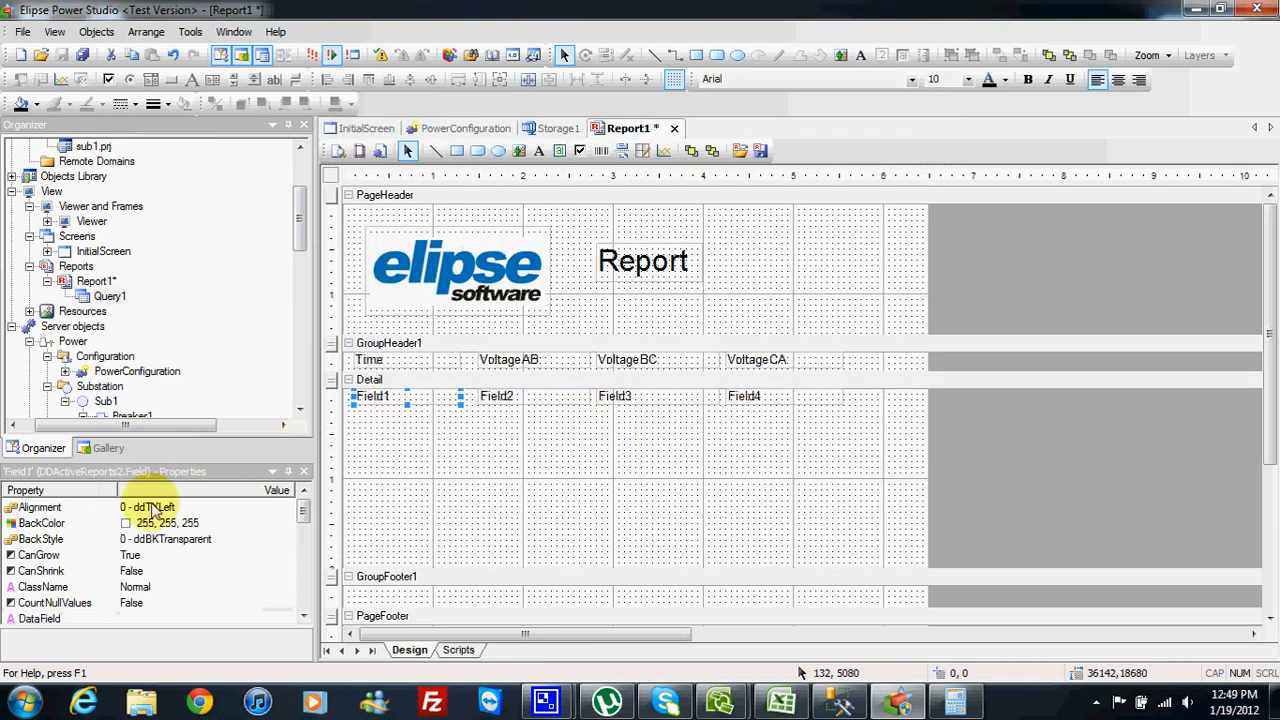
left_click(180, 617)
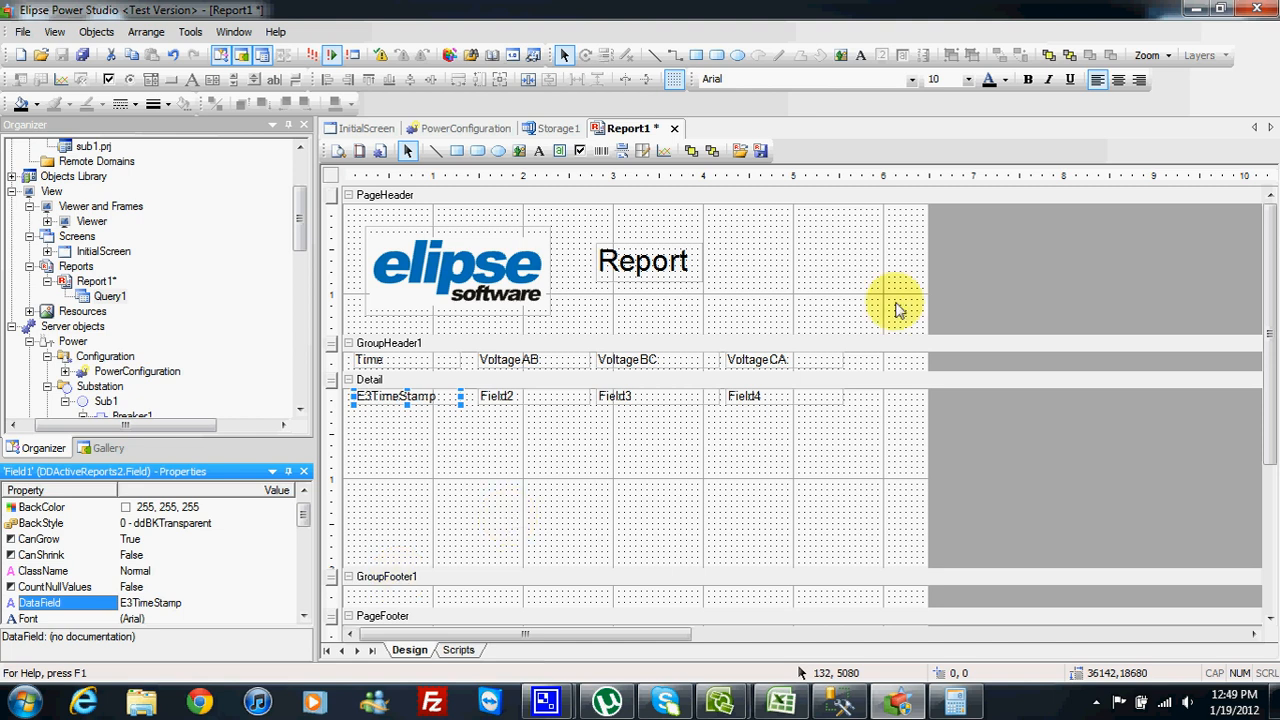
- Bind the other three Detail fields to the data fields VoltageAB, VoltageBC and VoltageCA, matching their column headings
left_click(536, 399)
left_click(250, 605)
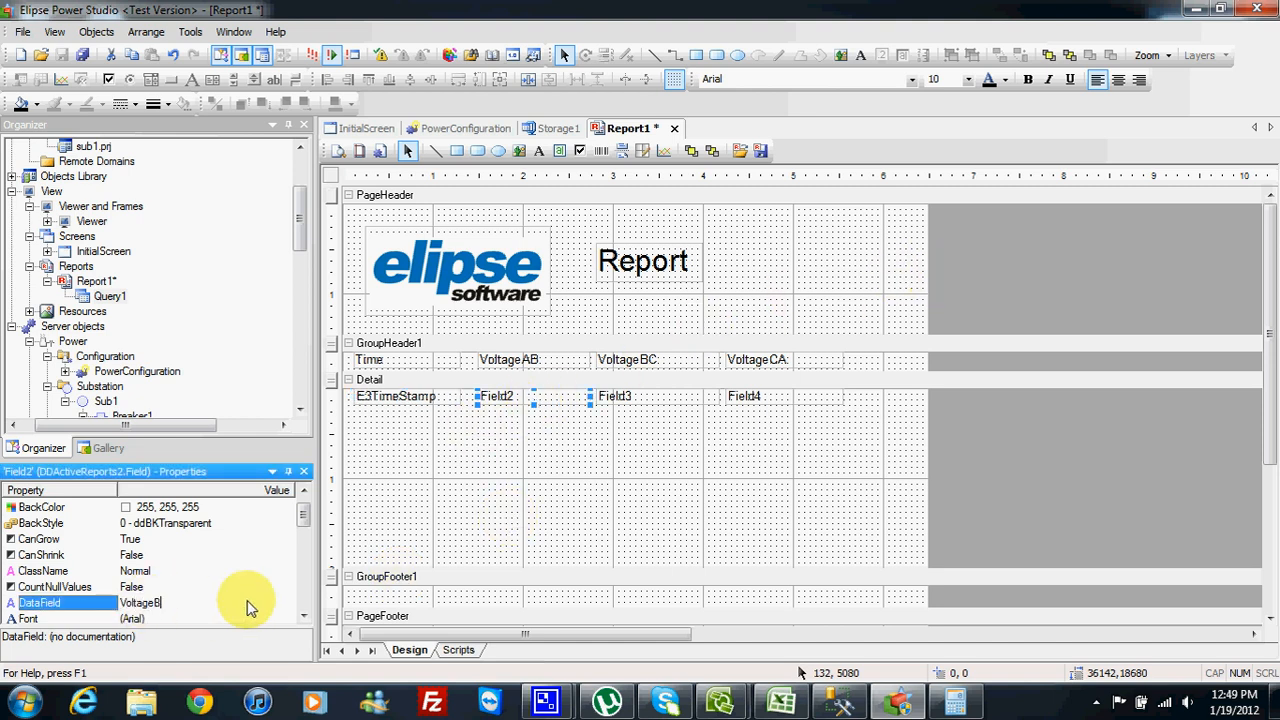
left_click(617, 400)
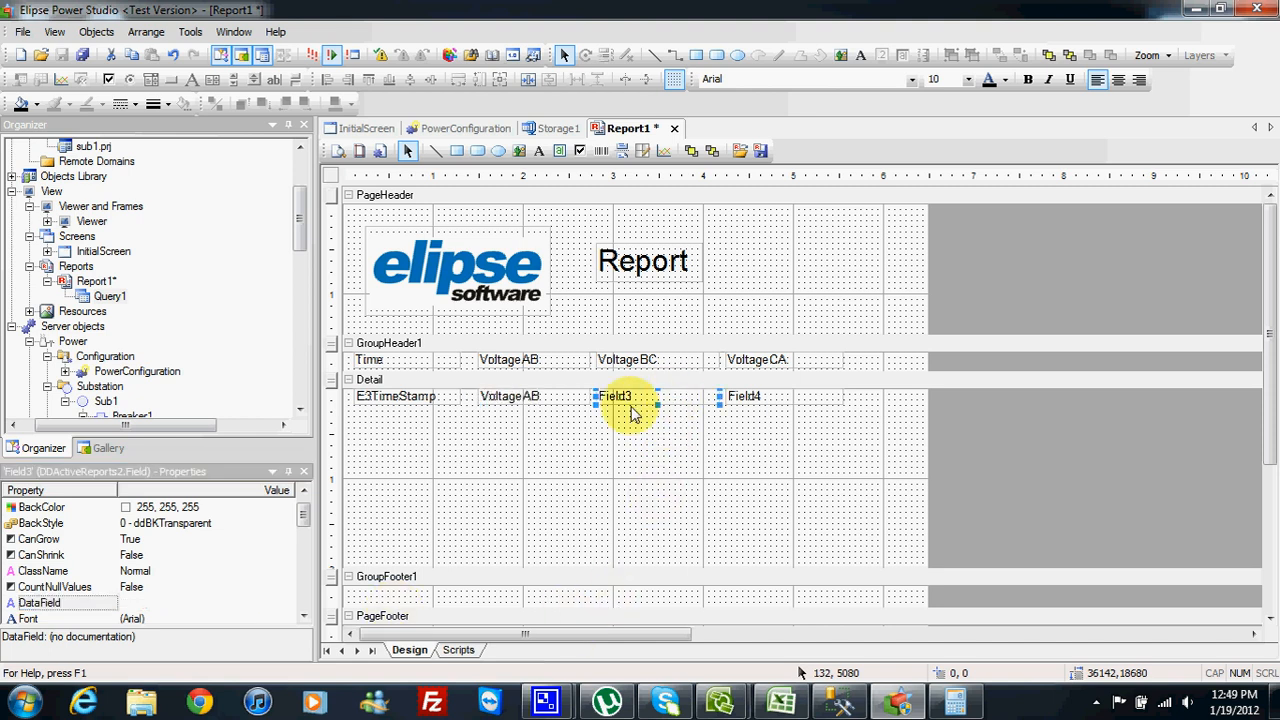
left_click(166, 606)
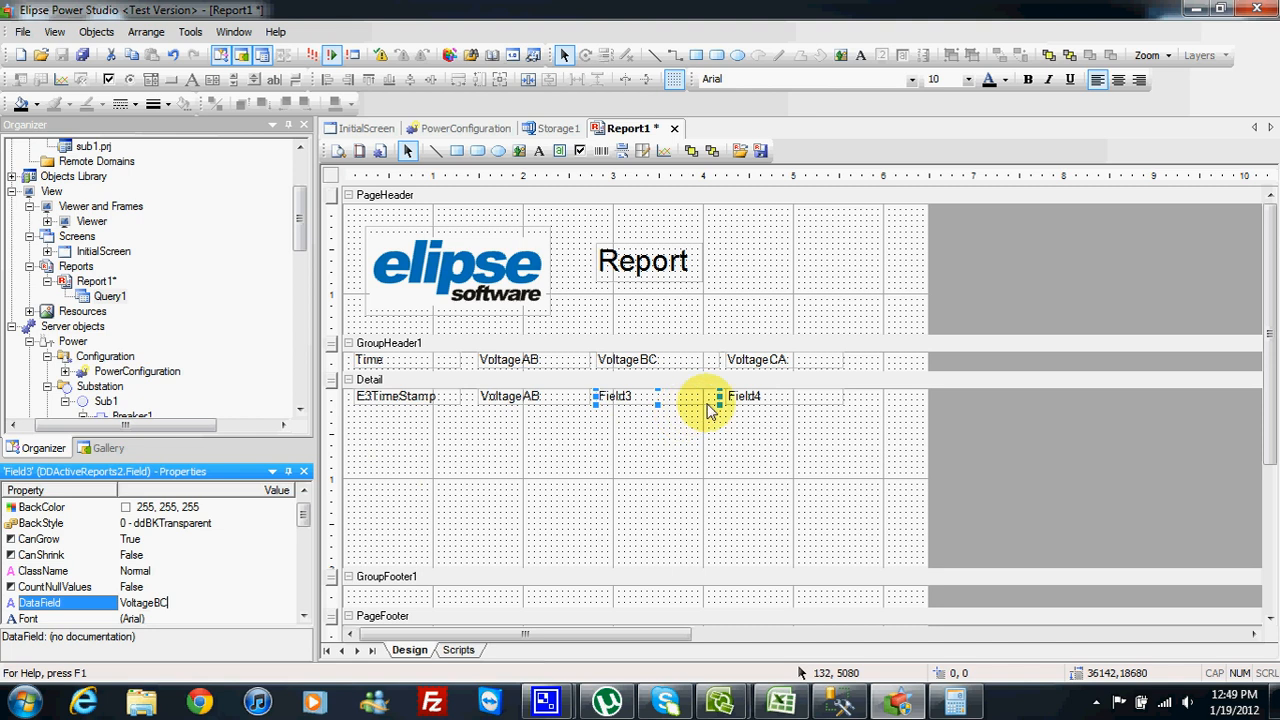
left_click(746, 397)
left_click(160, 604)
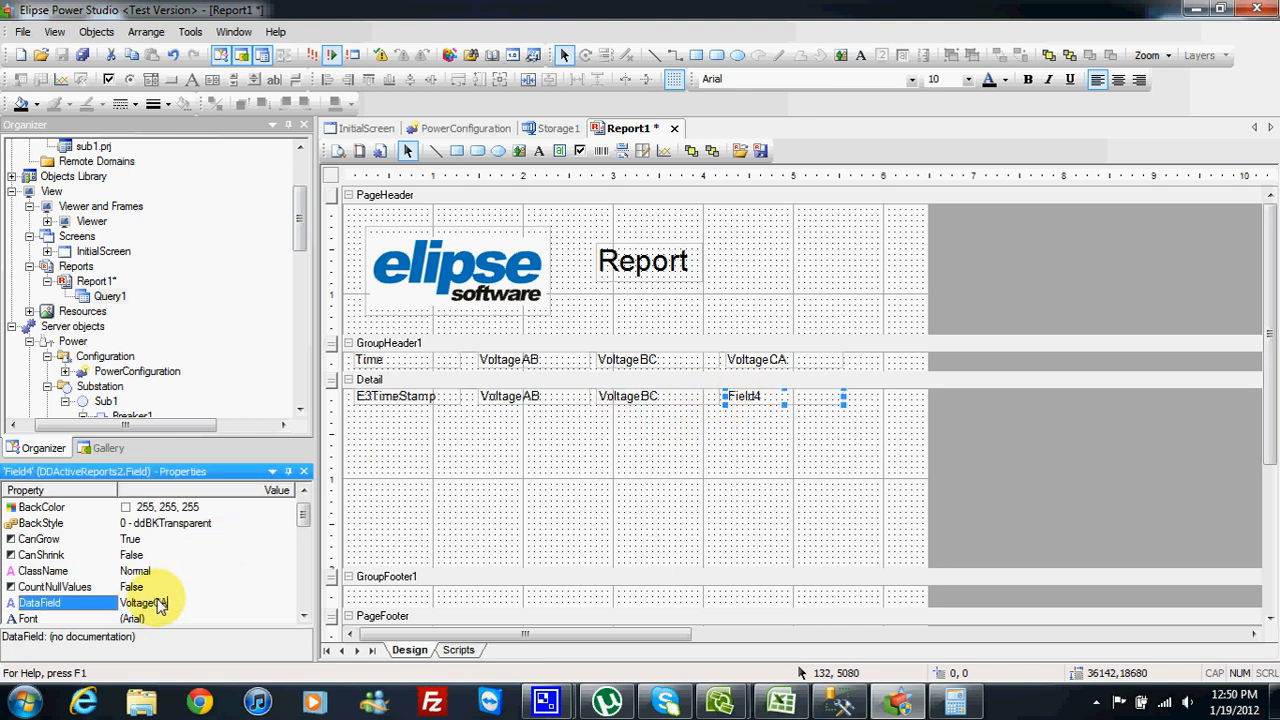
- Reduce the Detail section's height to fit its single row of fields, and preview the saved report
left_click(759, 459)
left_click_drag(737, 572, 737, 407)
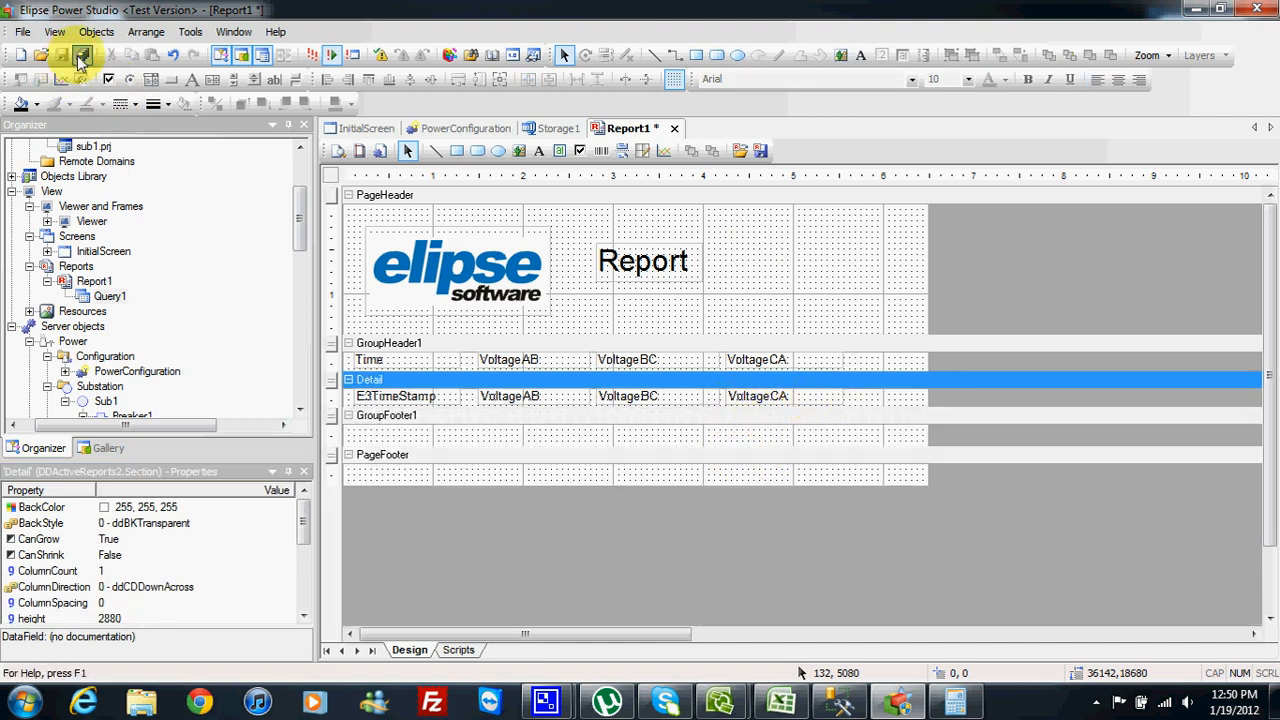
left_click(339, 152)
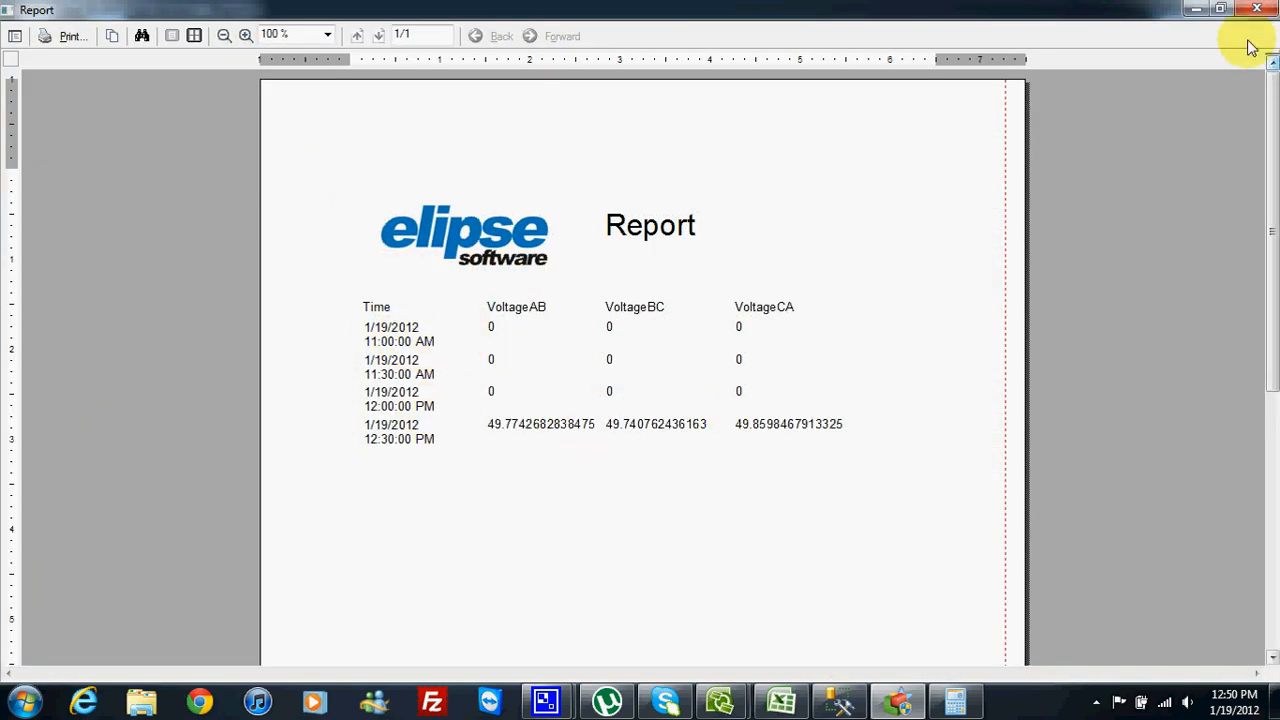
left_click(1257, 10)
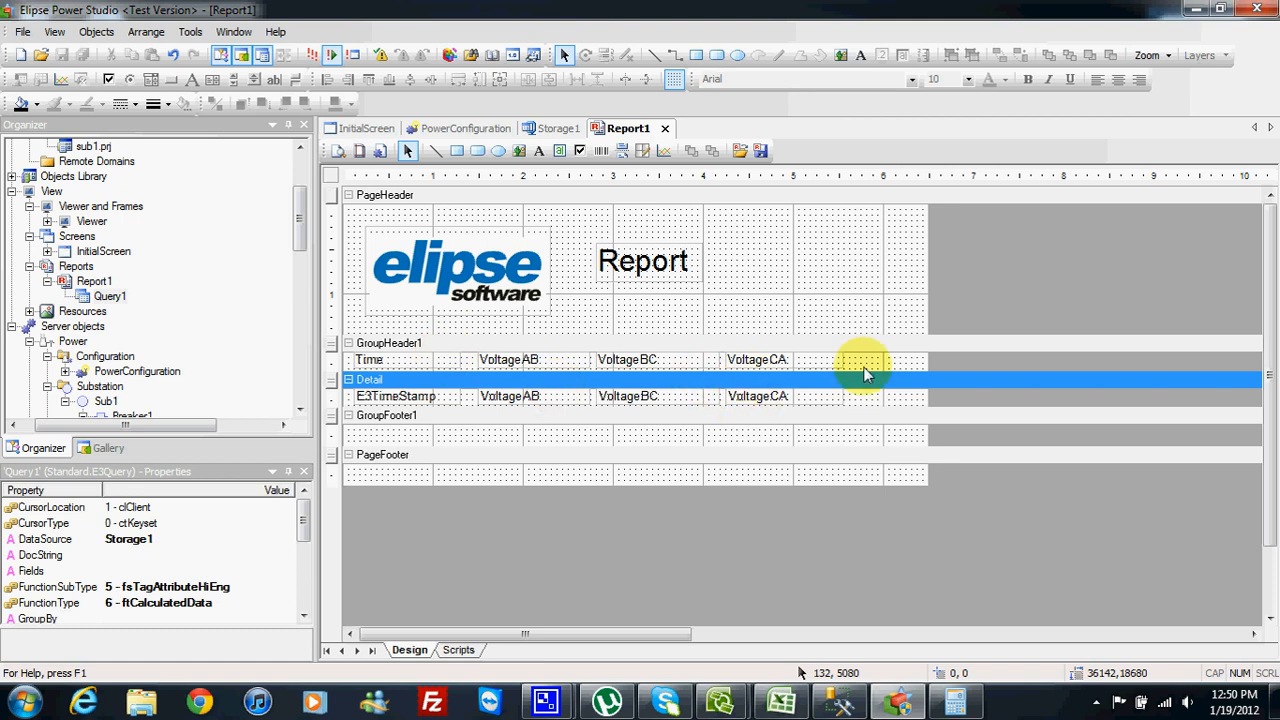
- Widen the Time label and the E3TimeStamp field on both sides, up to the VoltageAB column and towards the page's left edge
left_click(436, 360)
left_click_drag(461, 362, 478, 400)
left_click(461, 398)
left_click_drag(348, 401, 344, 401)
left_click(362, 362)
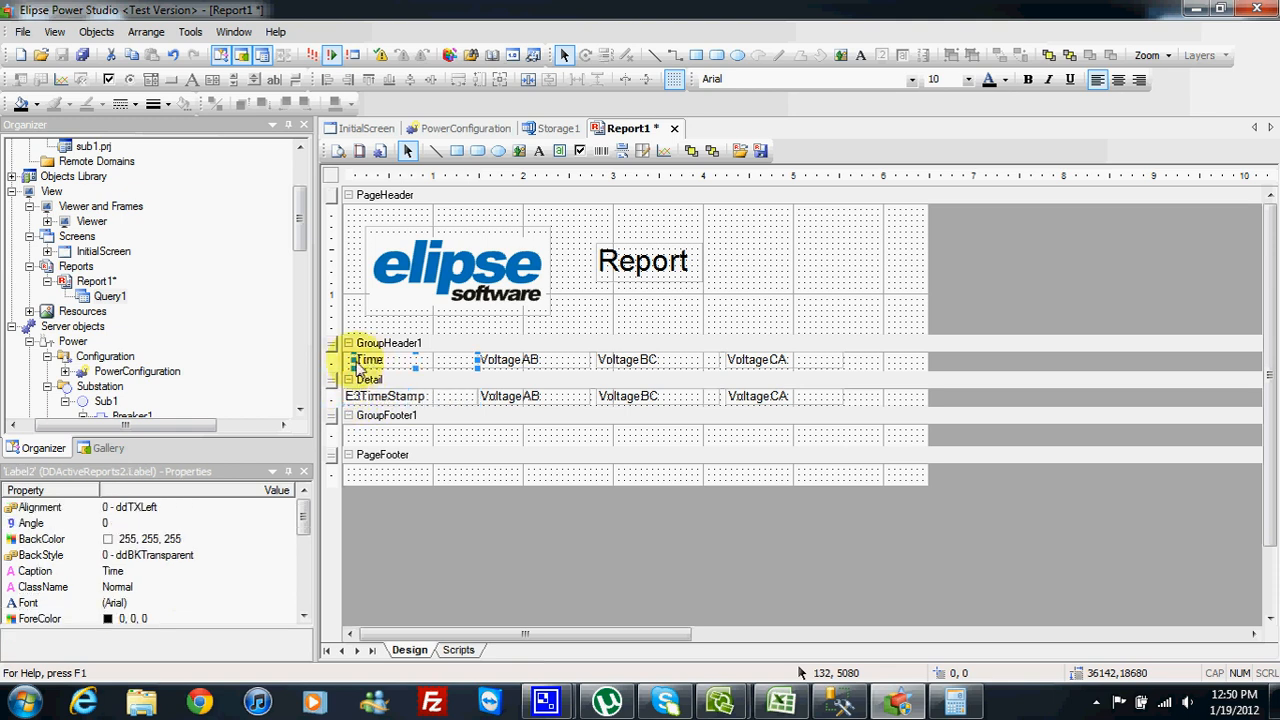
- Save all projects and preview the report with the widened time column
left_click(82, 55)
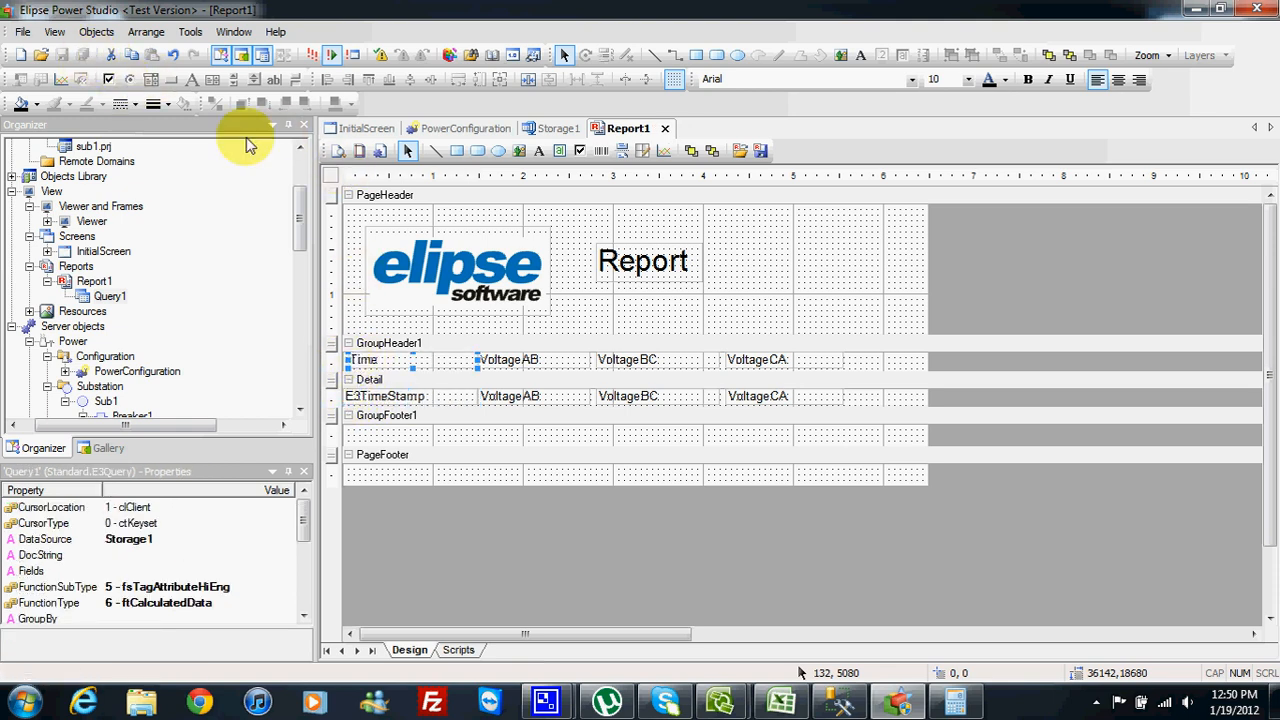
left_click(338, 152)
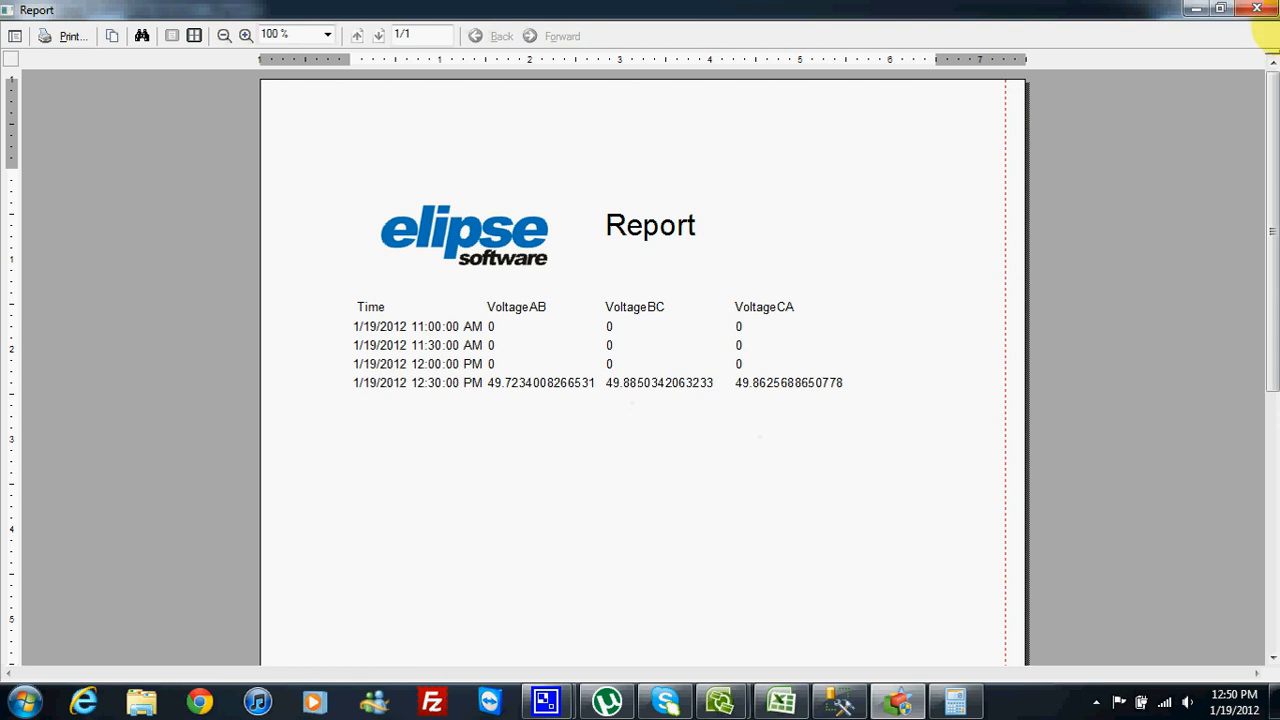
left_click(1258, 9)
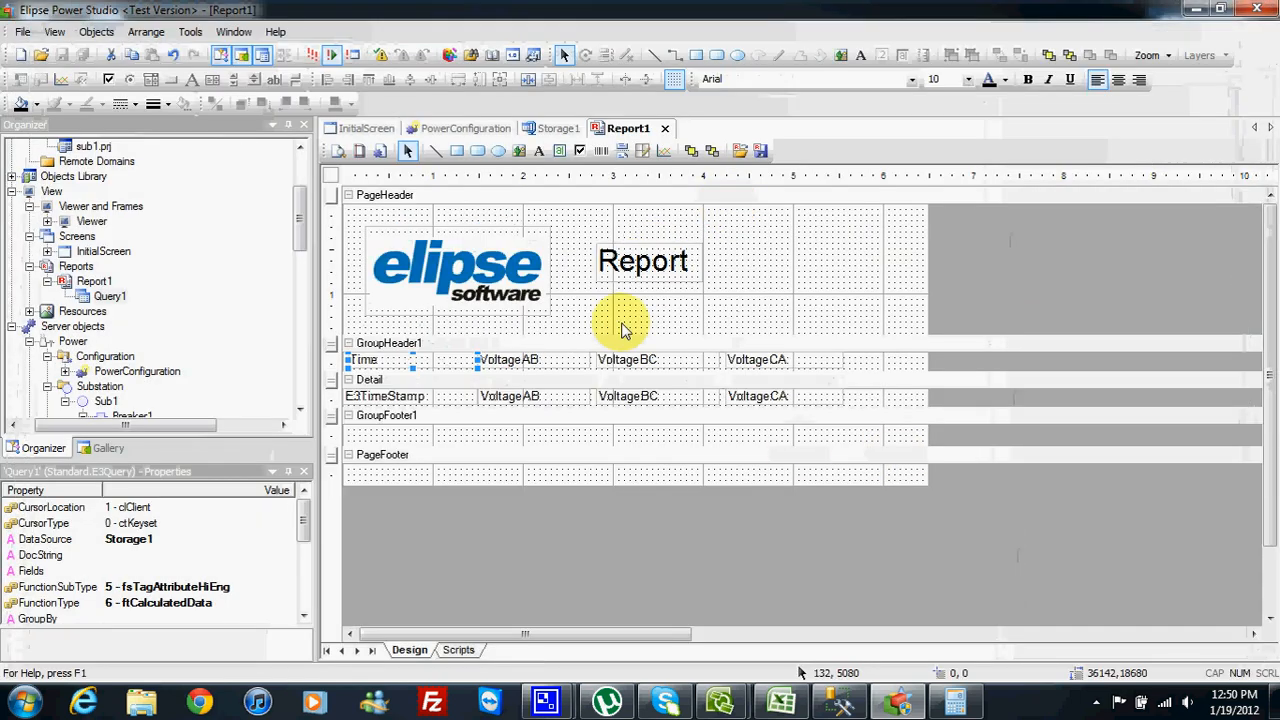
- Reopen Query1's configuration and set its CalculatedData calculation type to Maximum
right_click(110, 297)
left_click(158, 301)
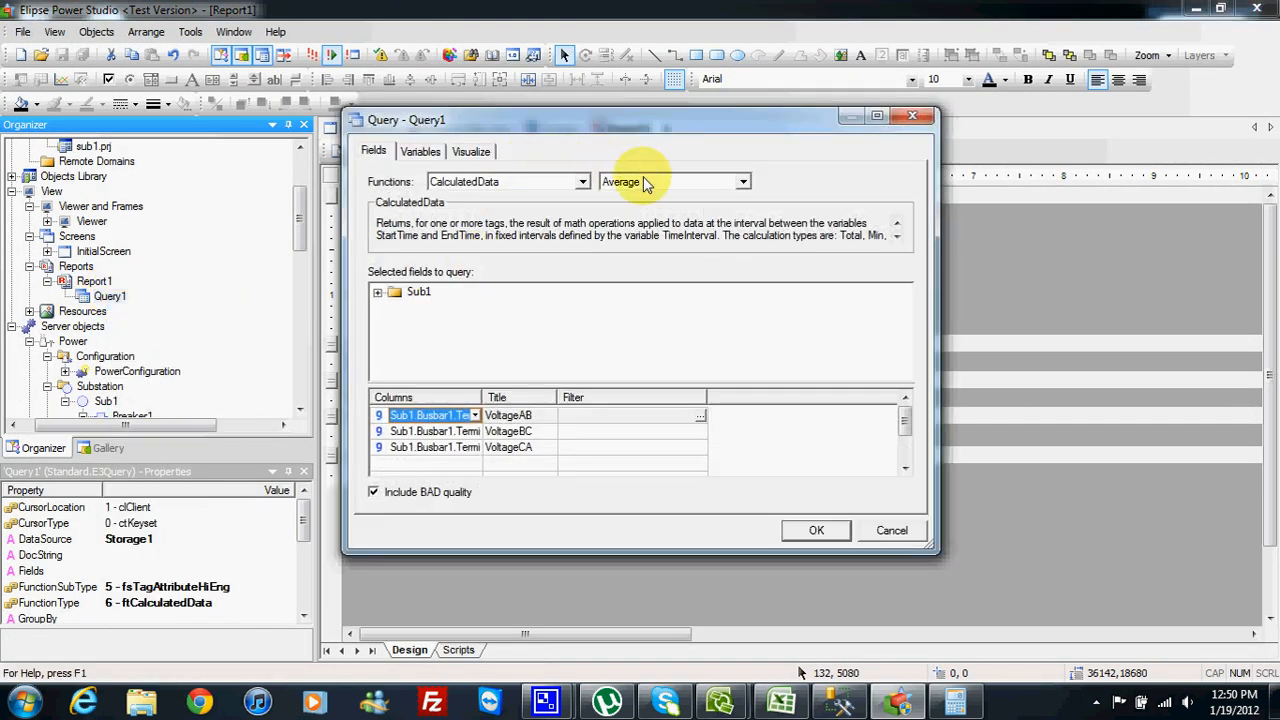
left_click(647, 183)
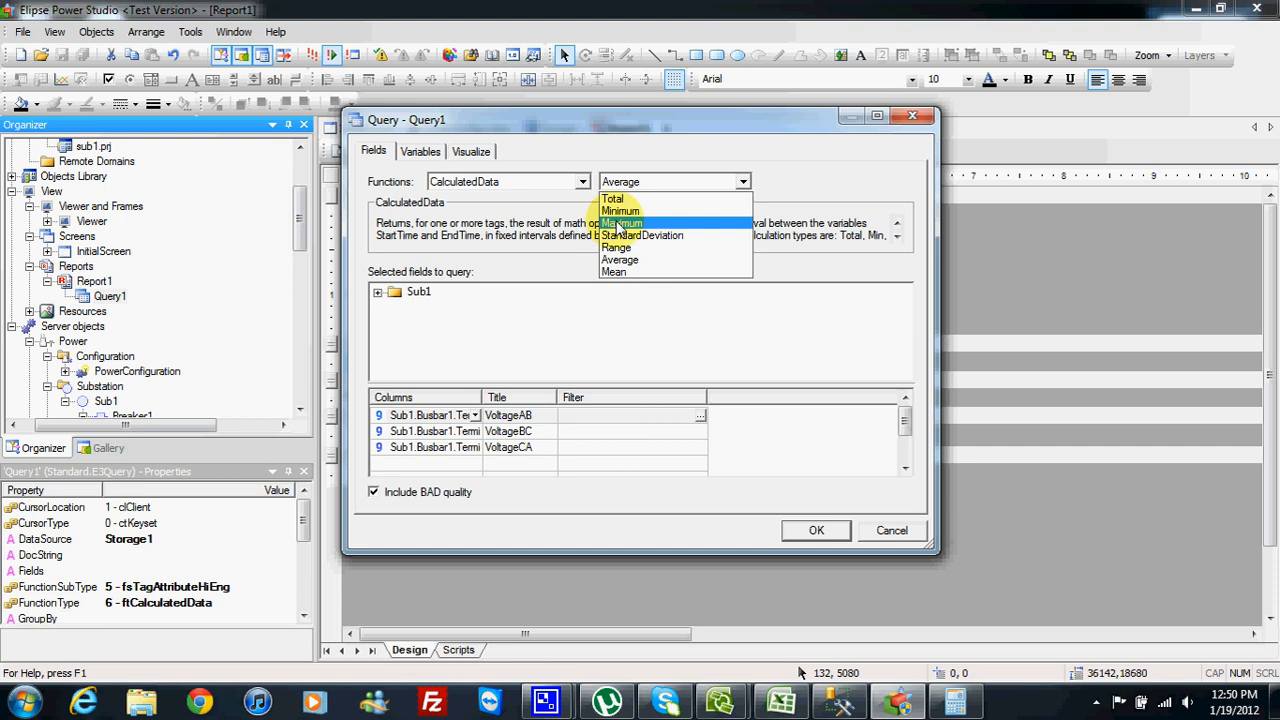
left_click(621, 223)
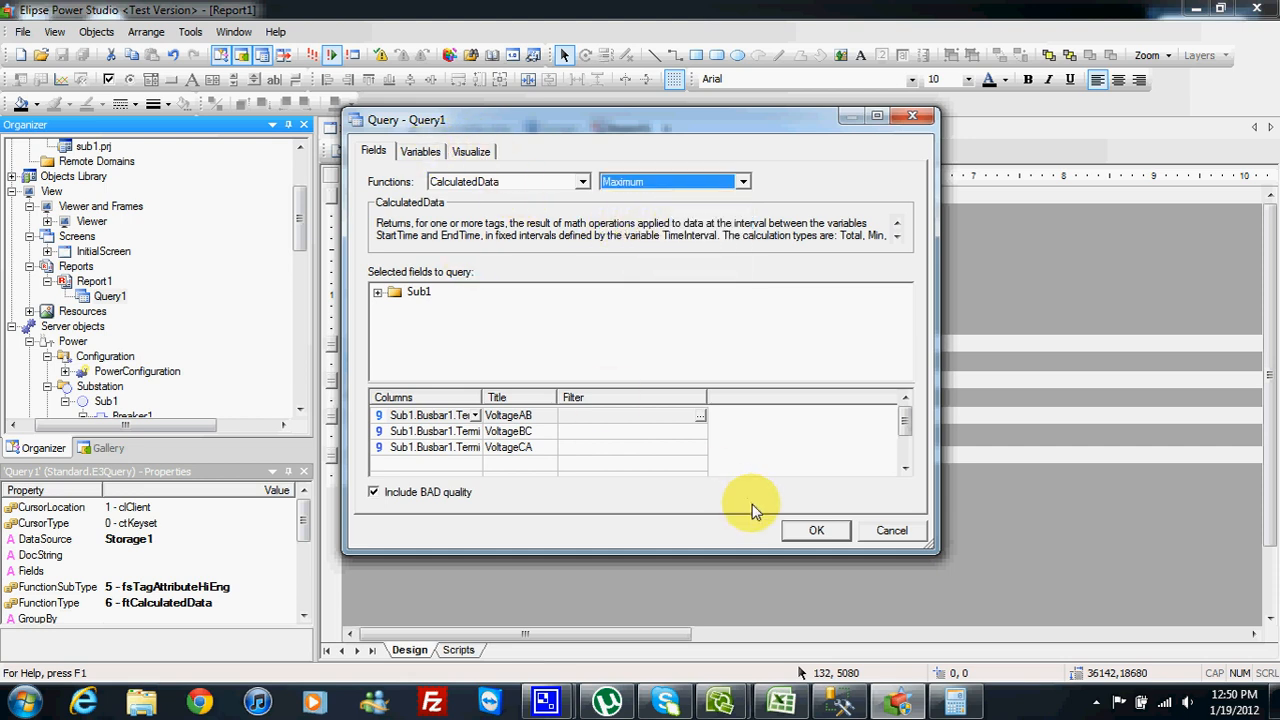
key("Return")
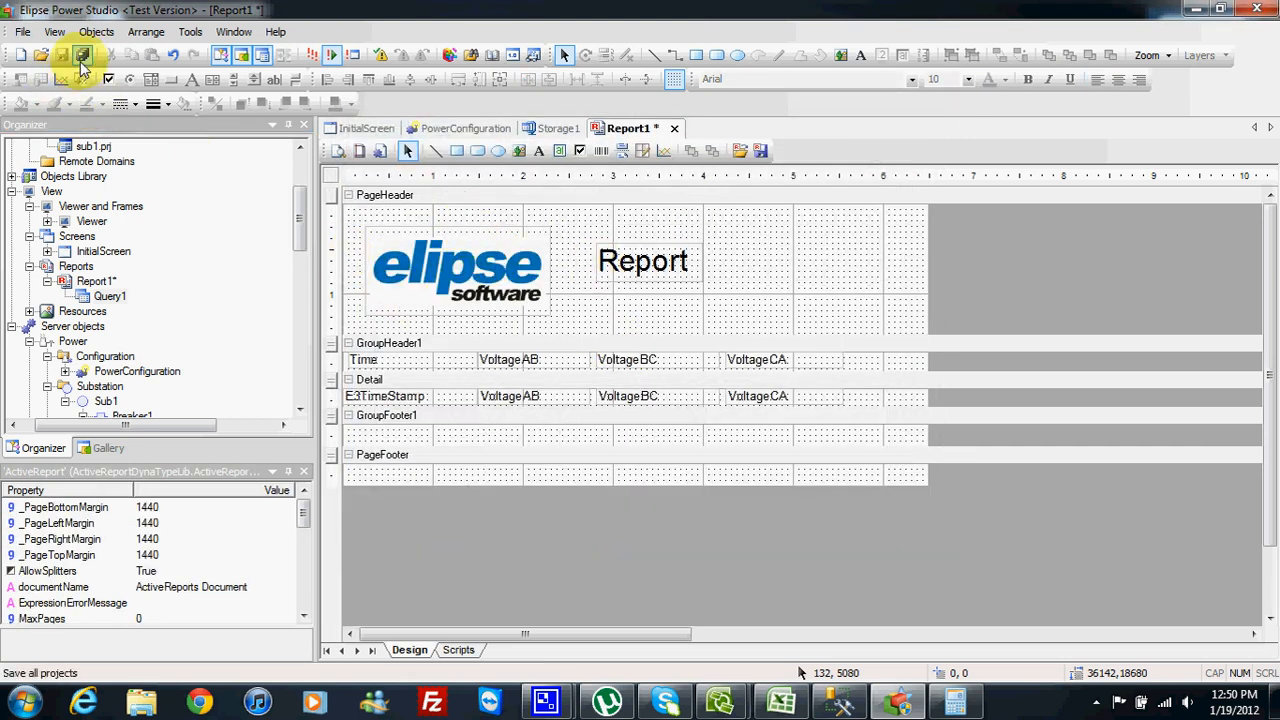
- Launch and close the Viewer application, and preview the report with the Maximum calculation
left_click(312, 55)
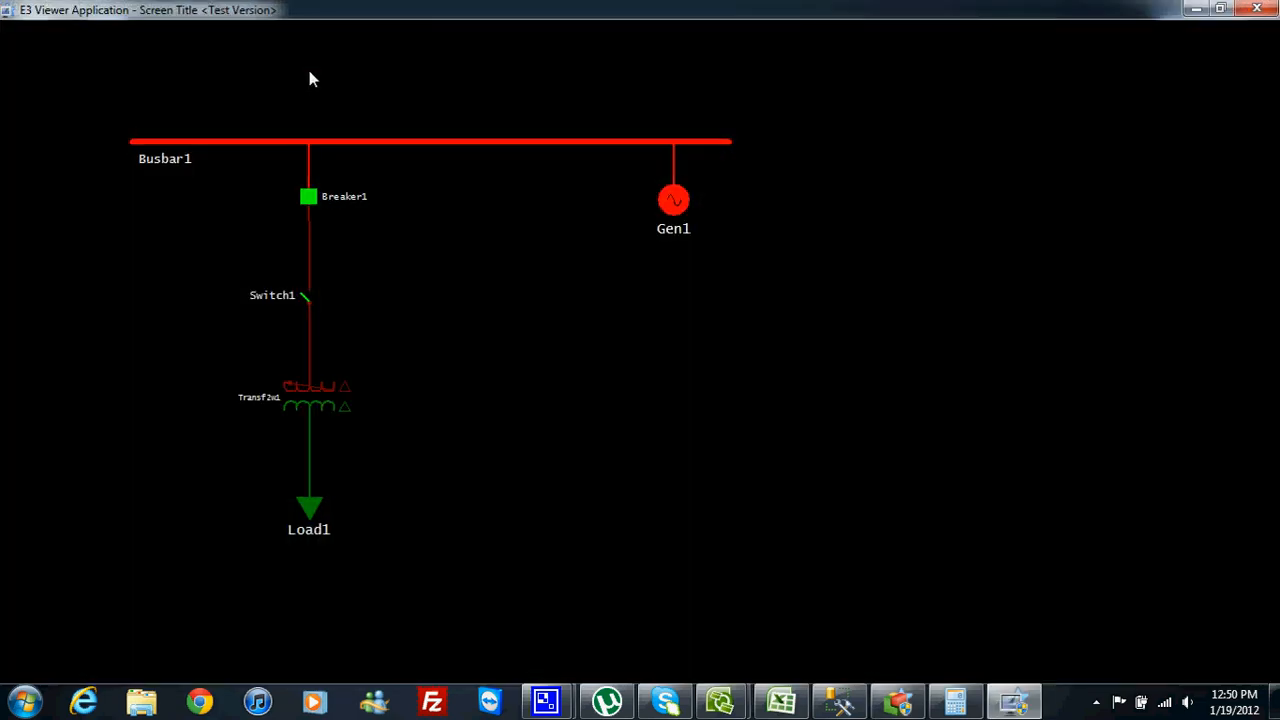
left_click(1268, 10)
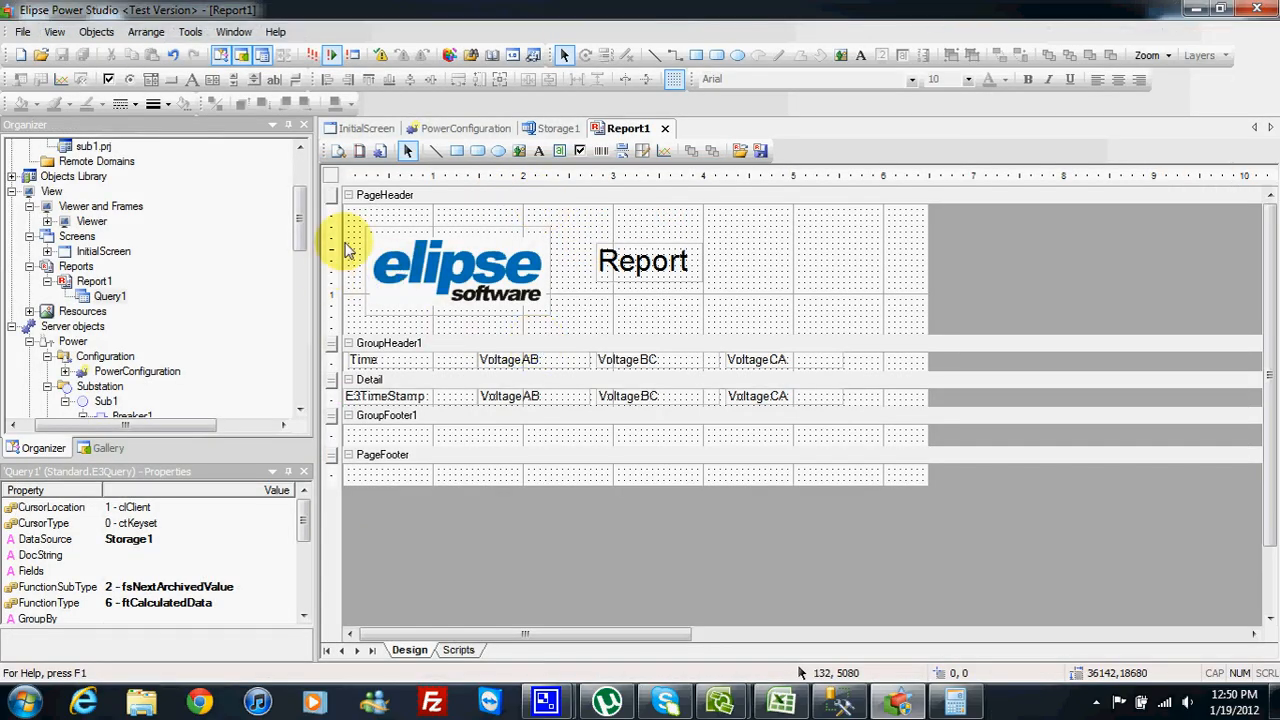
left_click(339, 147)
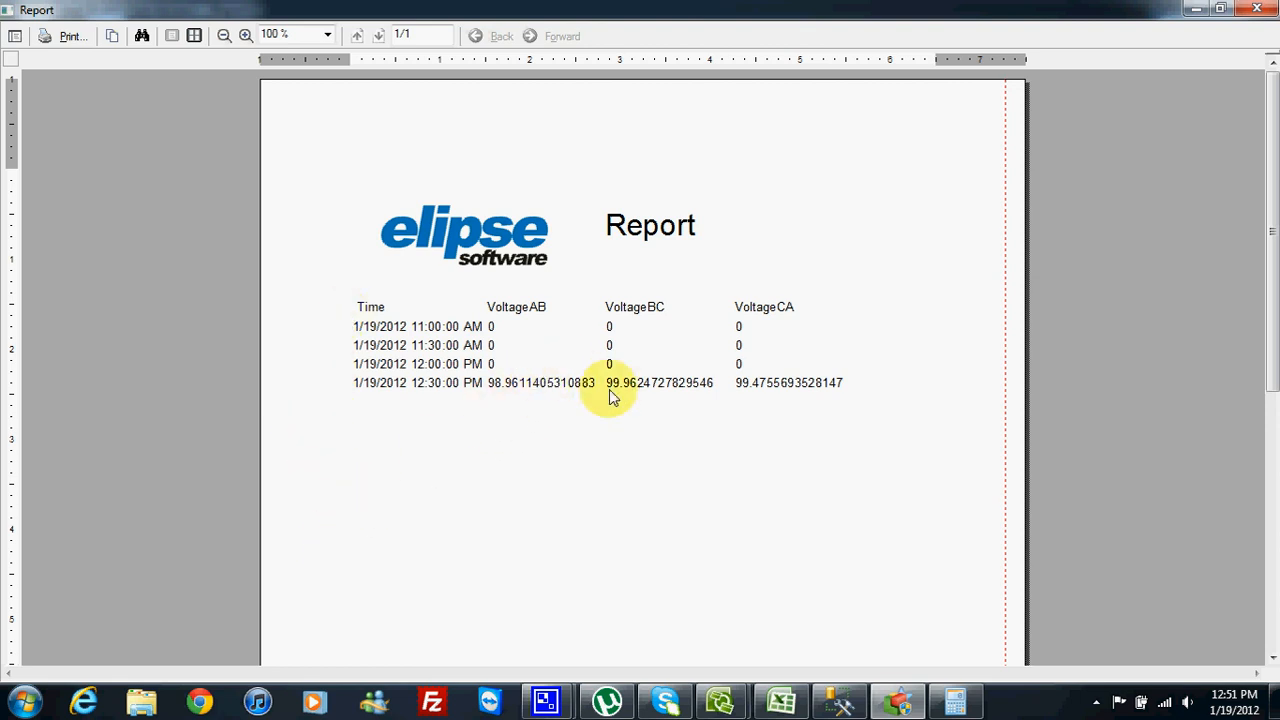
left_click(1257, 9)
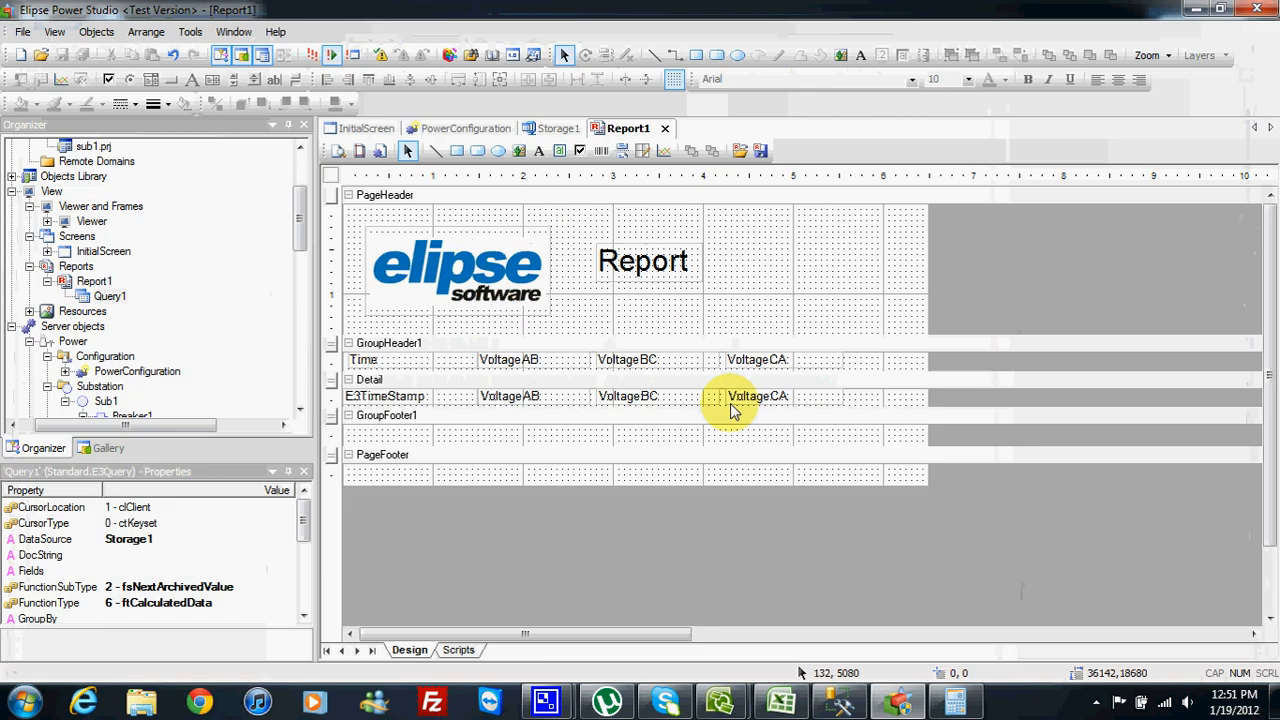
mouse_move(546, 700)
left_click(470, 602)
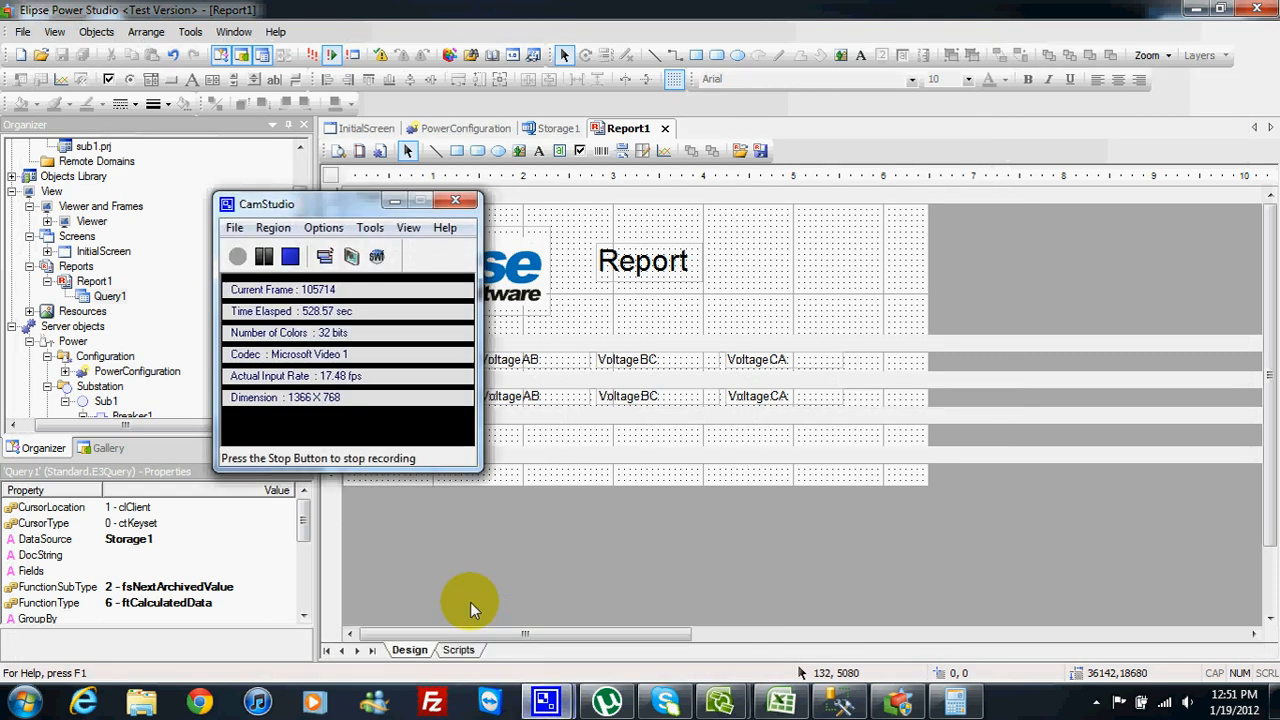